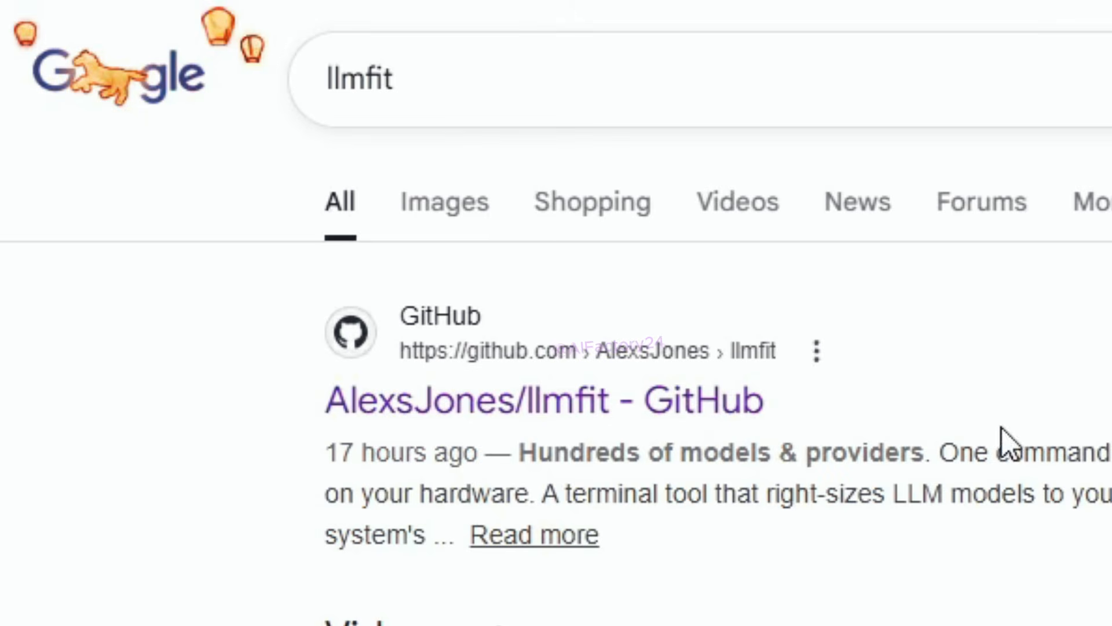
Step: Open the llmfit GitHub repository from the search results and locate the cargo install llmfit command in the README's Install section
{"action": "left_click", "coordinate": [667, 406]}
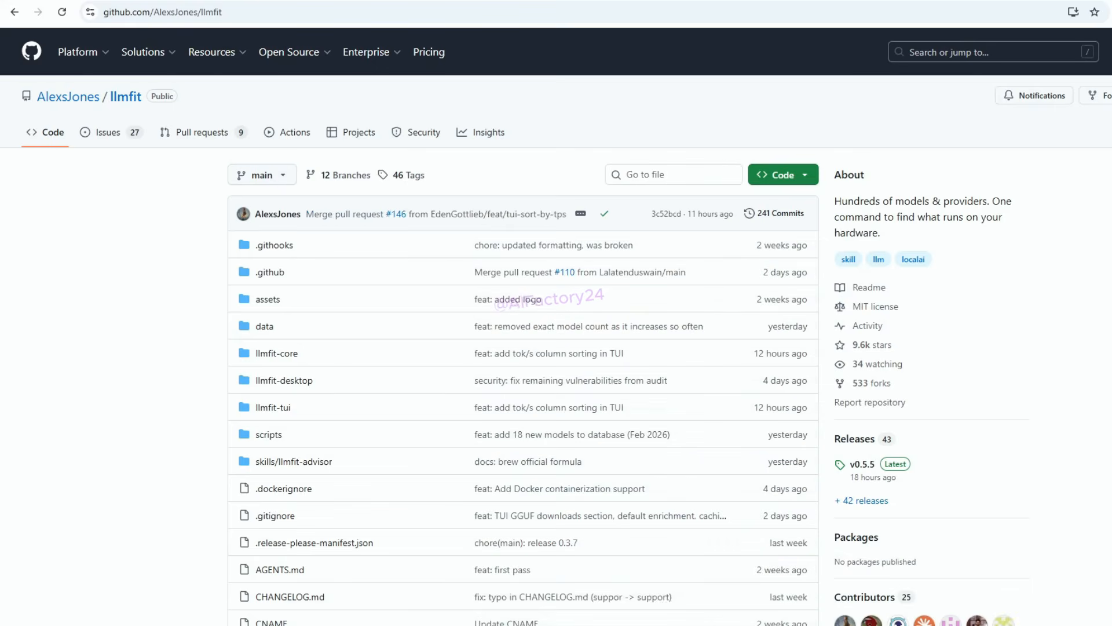
{"action": "scroll", "coordinate": [557, 326], "scroll_direction": "down", "scroll_amount": 6}
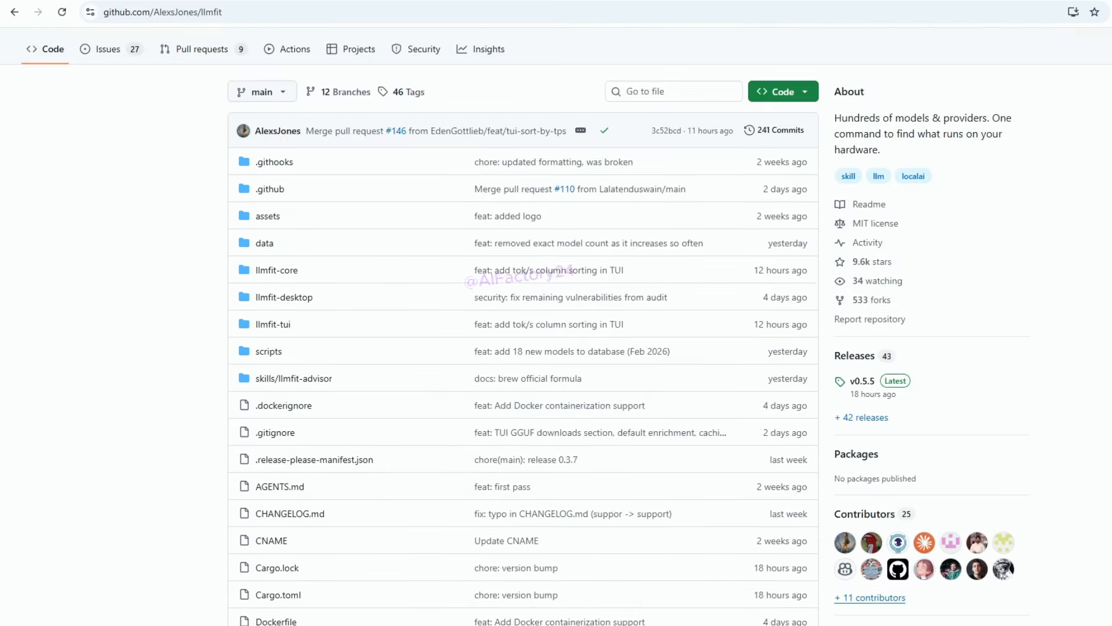
{"action": "scroll", "coordinate": [524, 327], "scroll_direction": "down", "scroll_amount": 10}
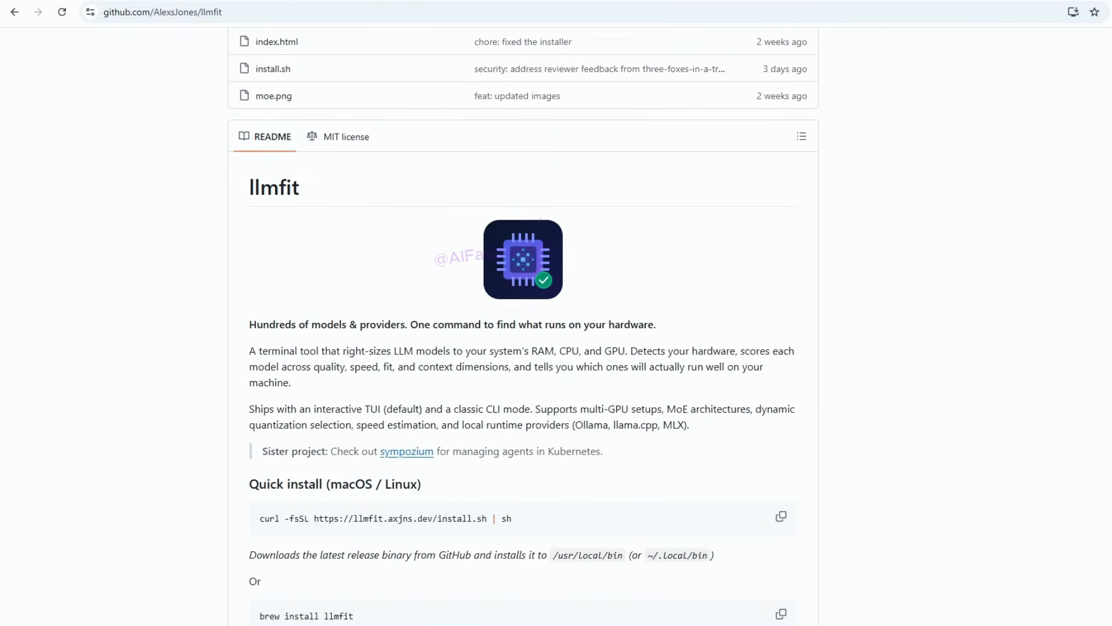
{"action": "scroll", "coordinate": [523, 326], "scroll_direction": "down", "scroll_amount": 2}
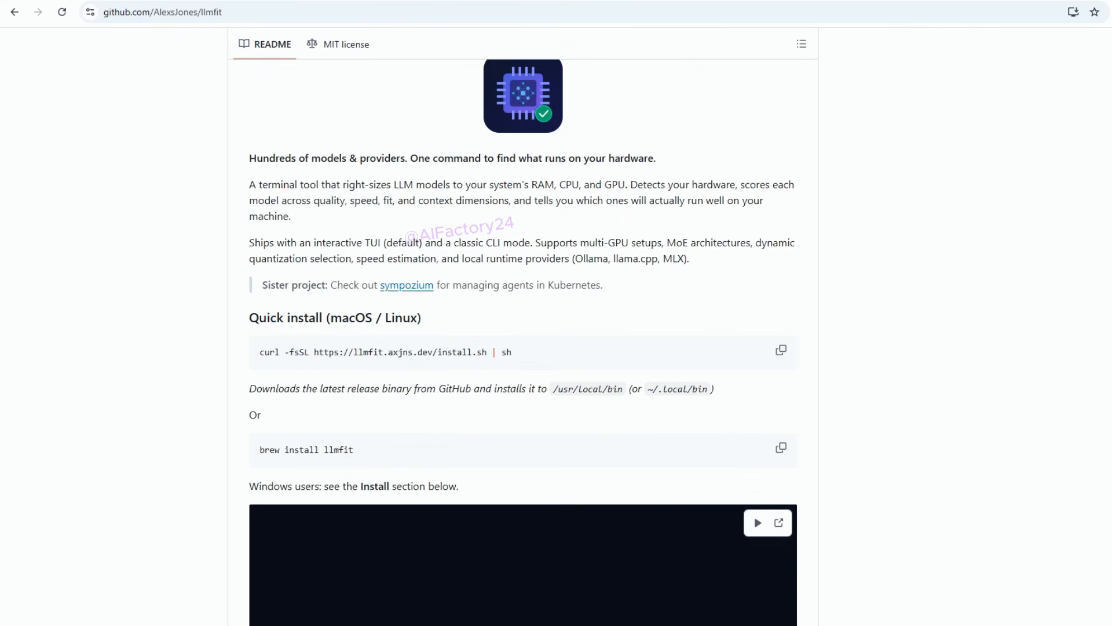
{"action": "scroll", "coordinate": [524, 326], "scroll_direction": "down", "scroll_amount": 9}
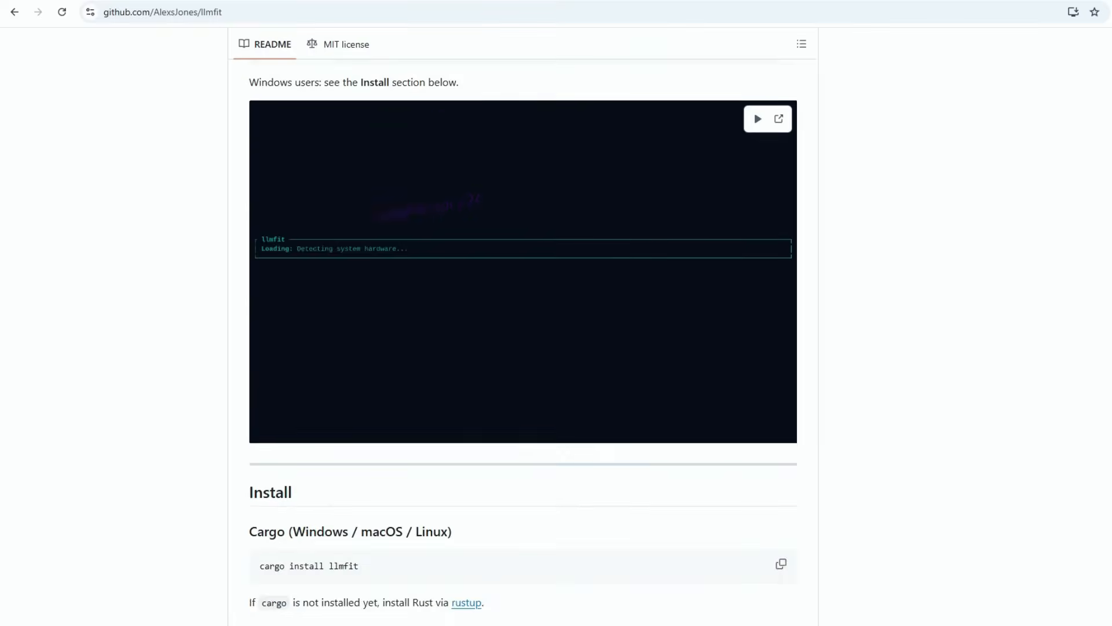
{"action": "scroll", "coordinate": [523, 327], "scroll_direction": "down", "scroll_amount": 3}
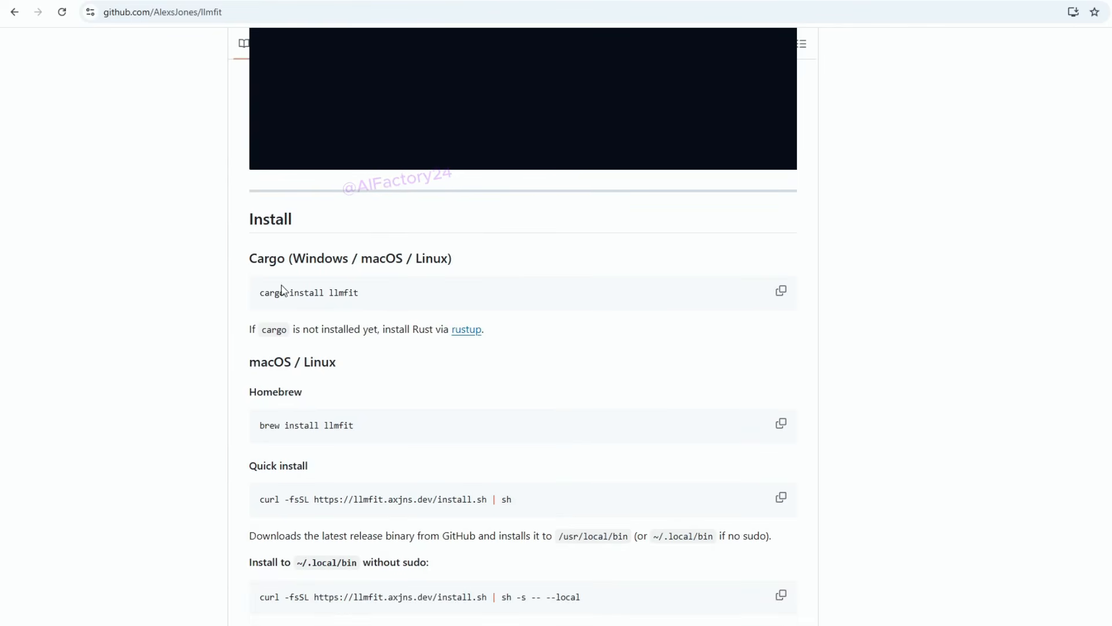
{"action": "left_click_drag", "start_coordinate": [366, 301], "coordinate": [259, 300]}
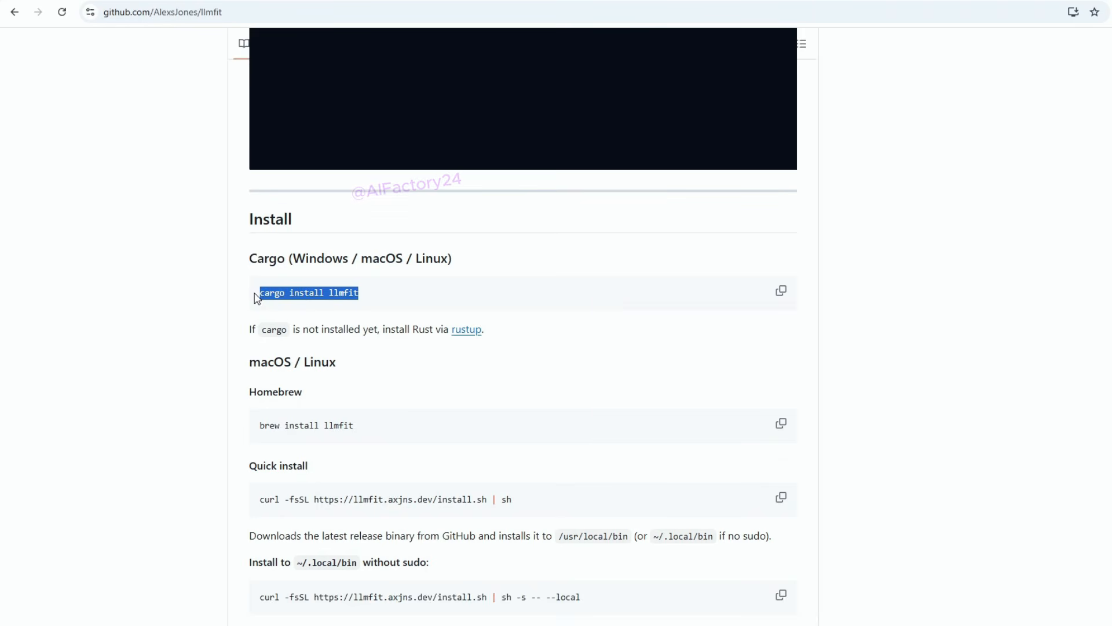
{"action": "left_click", "coordinate": [365, 349]}
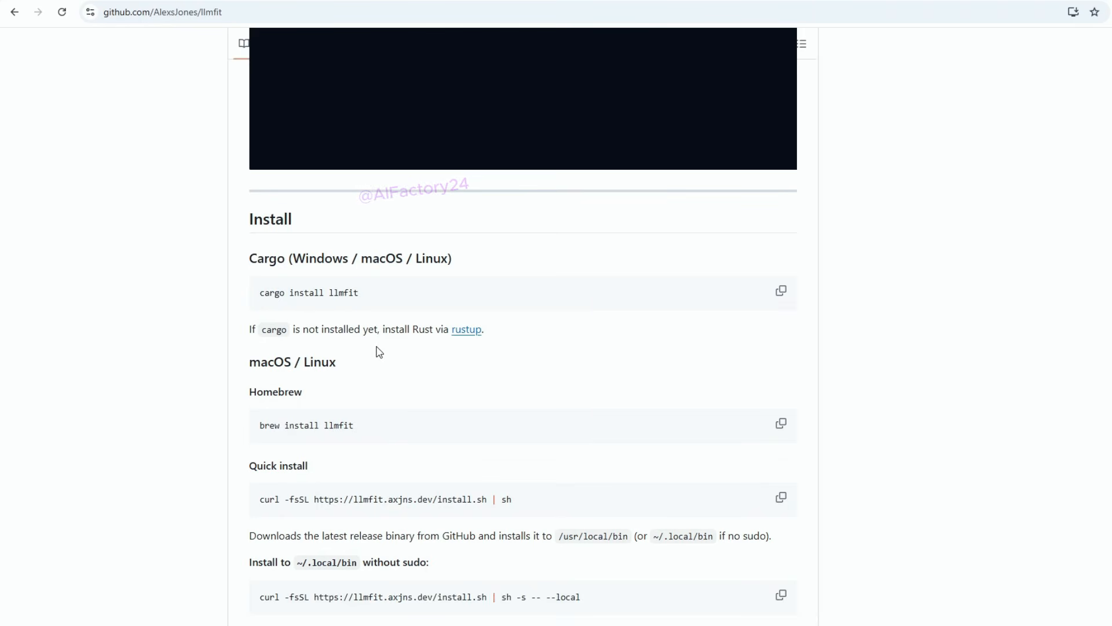
Step: Open the rustup link in the README and install Rust with option 1, the standard installation
{"action": "left_click", "coordinate": [466, 334]}
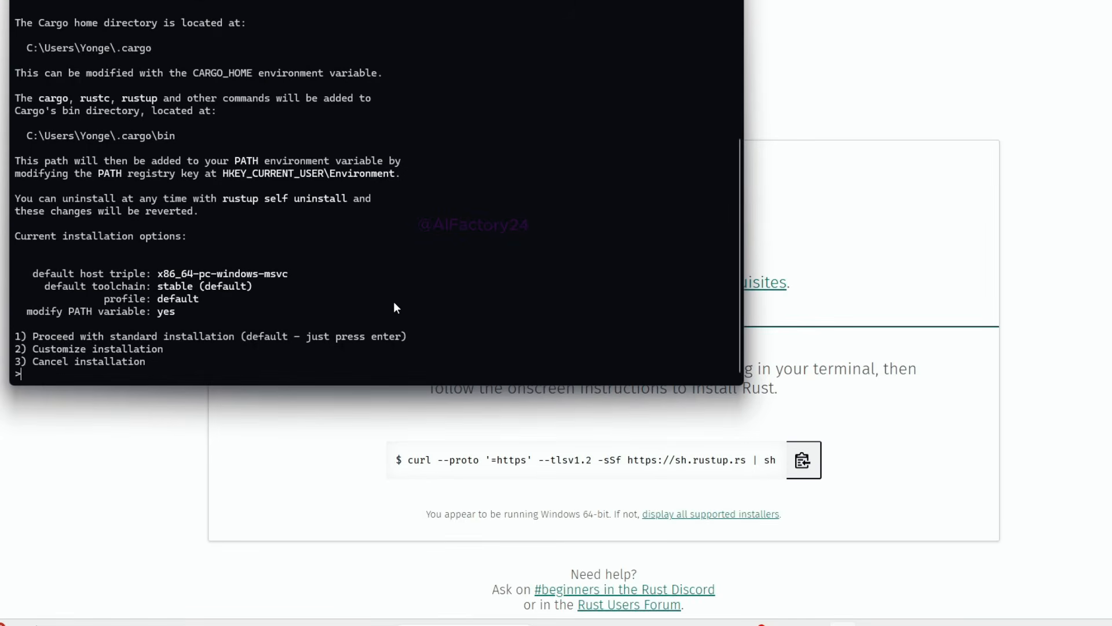
{"action": "type", "text": "1"}
{"action": "key", "text": "Return"}
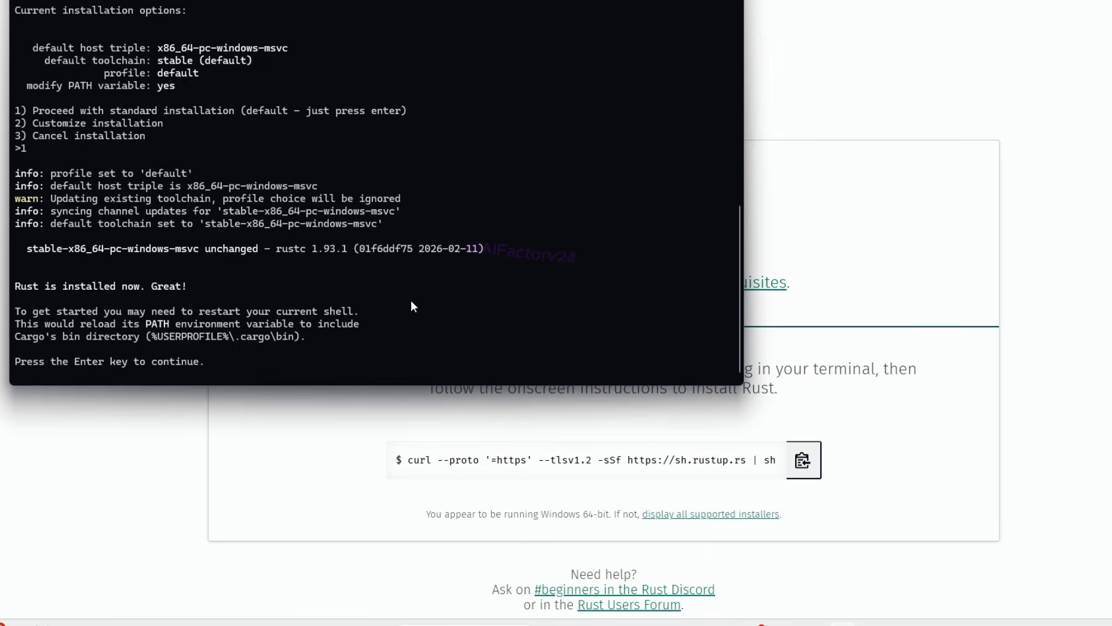
{"action": "key", "text": "Return"}
Step: Return to the llmfit README and copy the command cargo install llmfit
{"action": "left_click", "coordinate": [14, 12]}
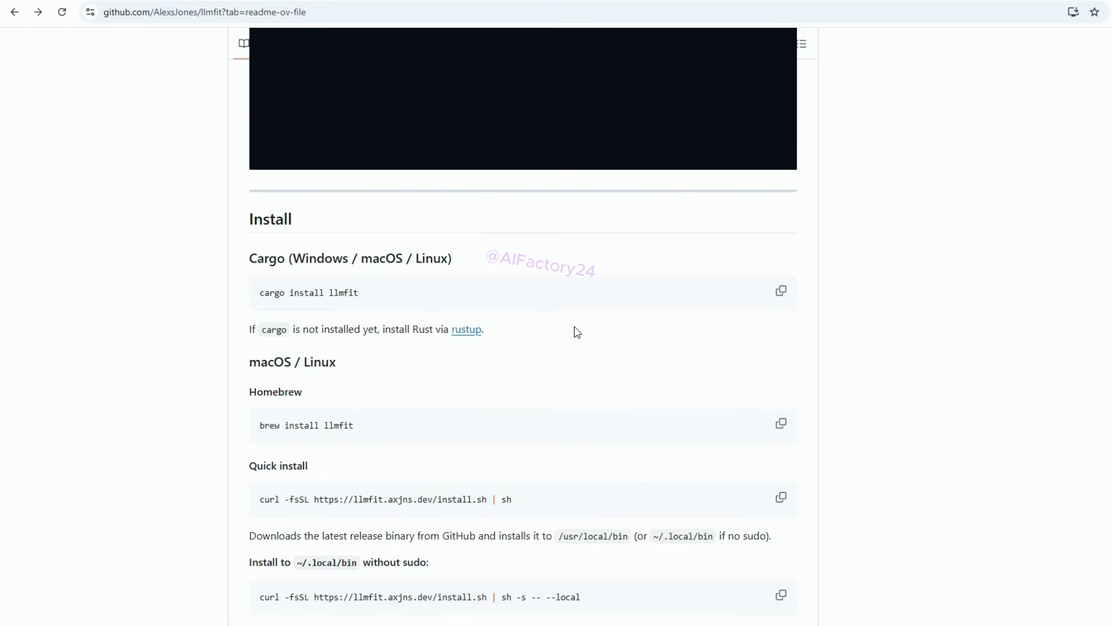
{"action": "left_click_drag", "start_coordinate": [360, 293], "coordinate": [257, 300]}
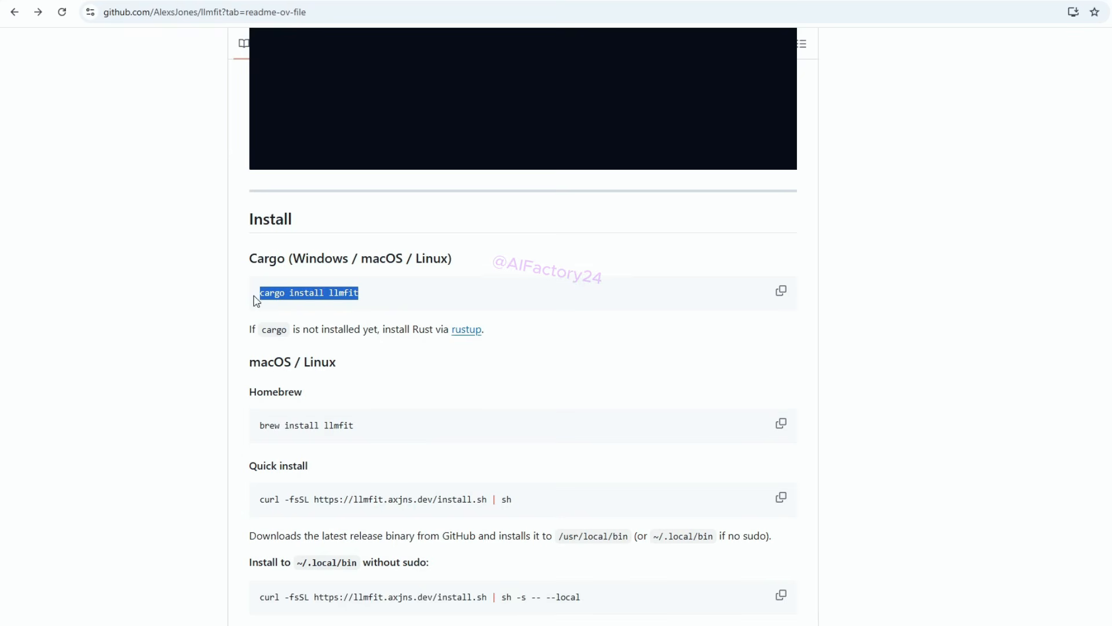
{"action": "right_click", "coordinate": [329, 294]}
{"action": "left_click", "coordinate": [347, 308]}
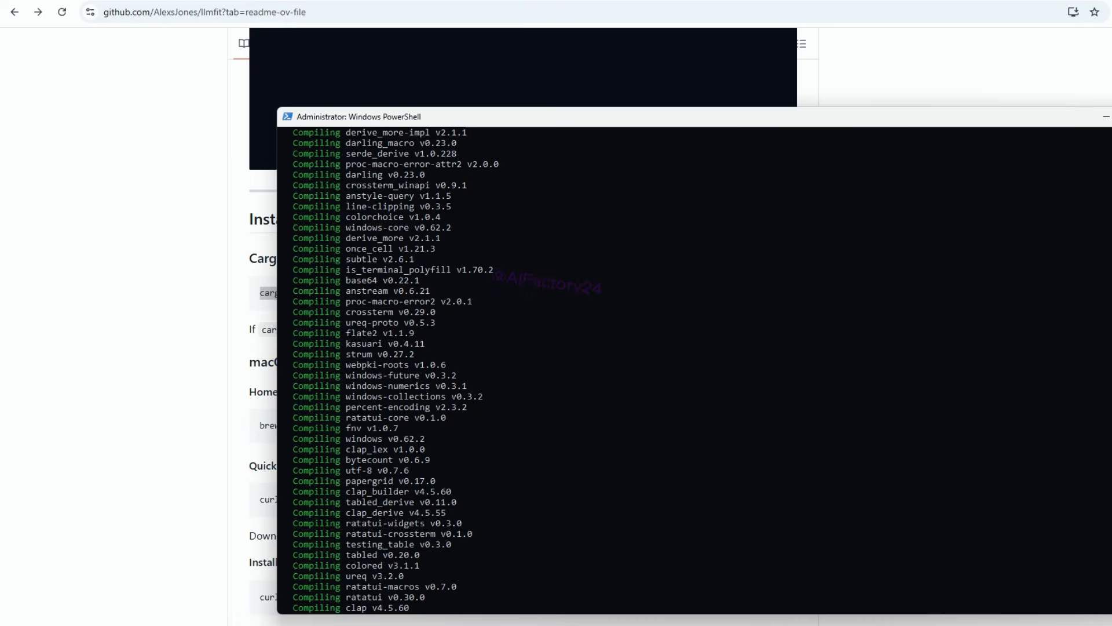
Step: Review the PowerShell output of cargo install llmfit from the entered command down to the end of the installation
{"action": "scroll", "coordinate": [580, 371], "scroll_direction": "up", "scroll_amount": 20}
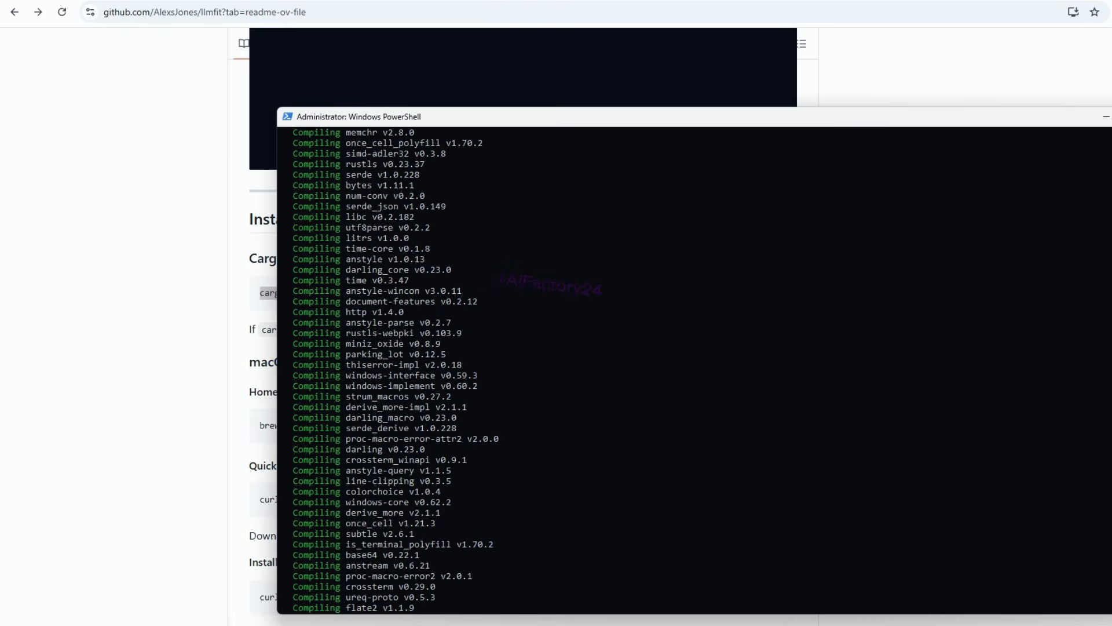
{"action": "scroll", "coordinate": [579, 371], "scroll_direction": "up", "scroll_amount": 10}
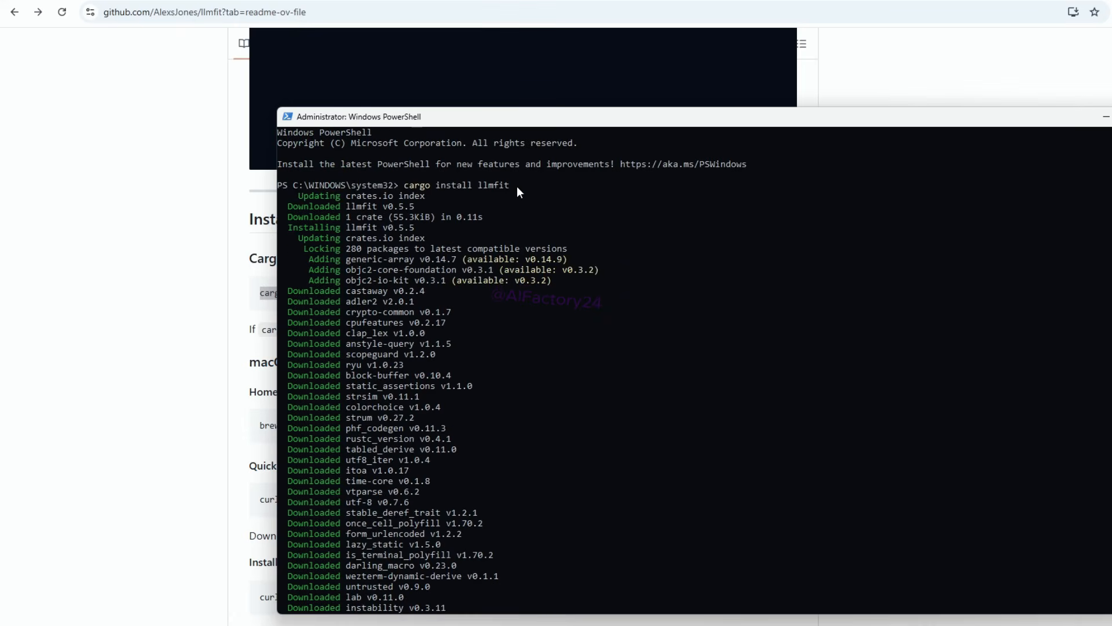
{"action": "left_click_drag", "start_coordinate": [517, 186], "coordinate": [447, 183]}
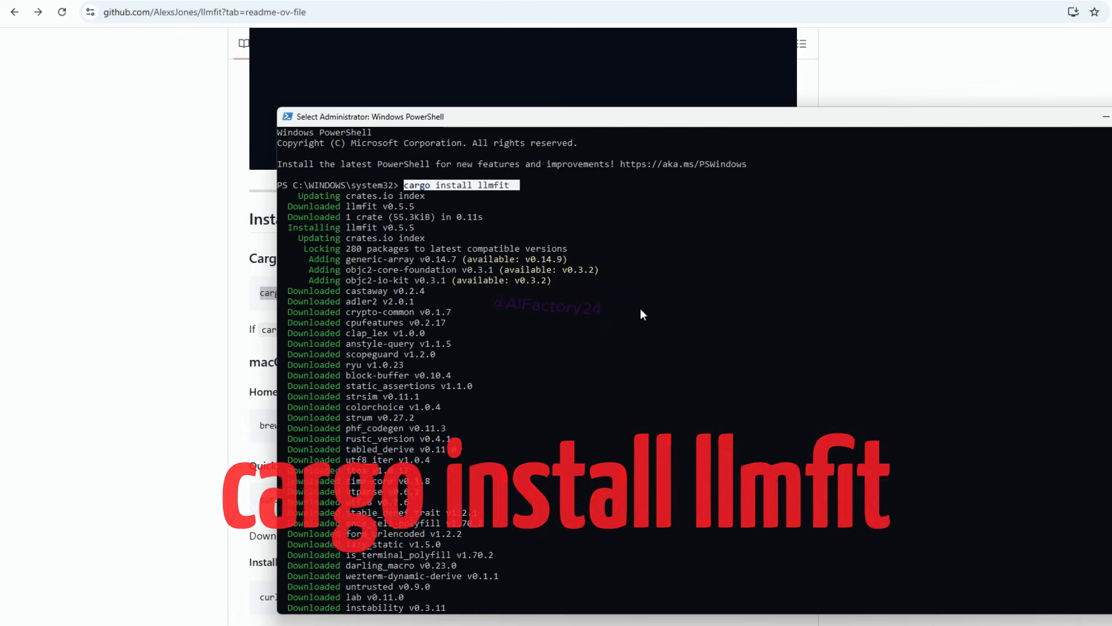
{"action": "scroll", "coordinate": [639, 313], "scroll_direction": "down", "scroll_amount": 1}
{"action": "scroll", "coordinate": [640, 321], "scroll_direction": "down", "scroll_amount": 15}
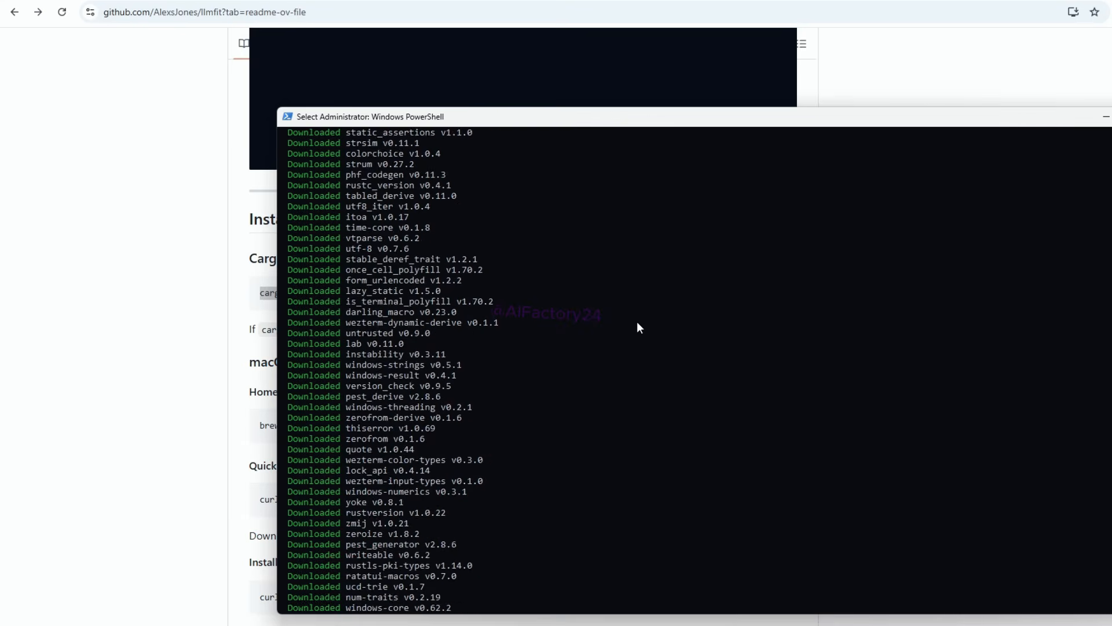
{"action": "scroll", "coordinate": [639, 330], "scroll_direction": "down", "scroll_amount": 15}
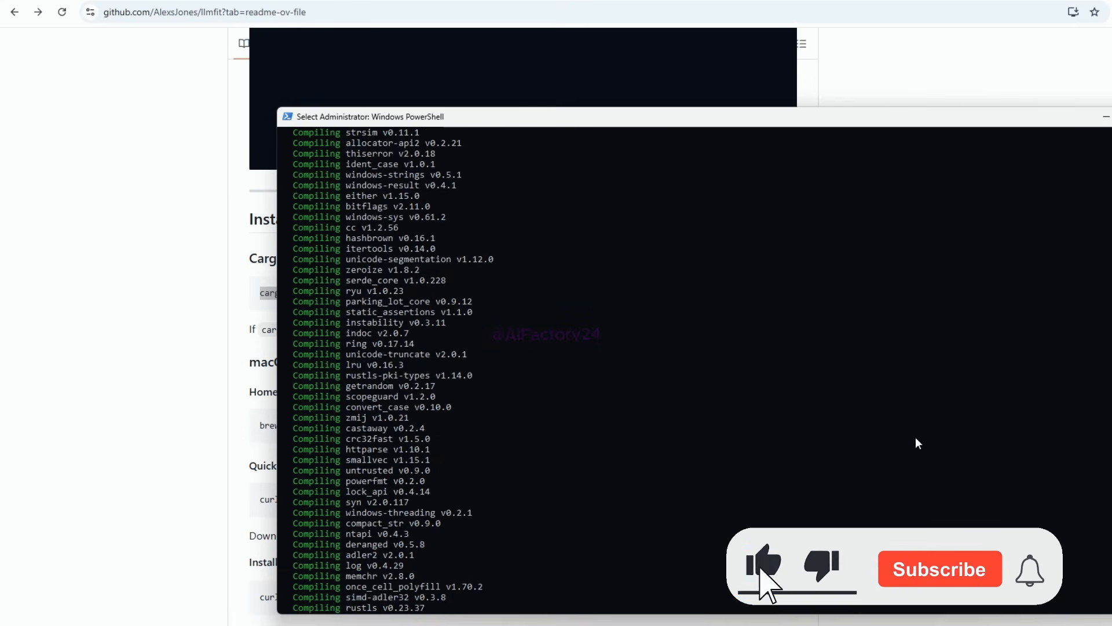
{"action": "scroll", "coordinate": [924, 447], "scroll_direction": "down", "scroll_amount": 20}
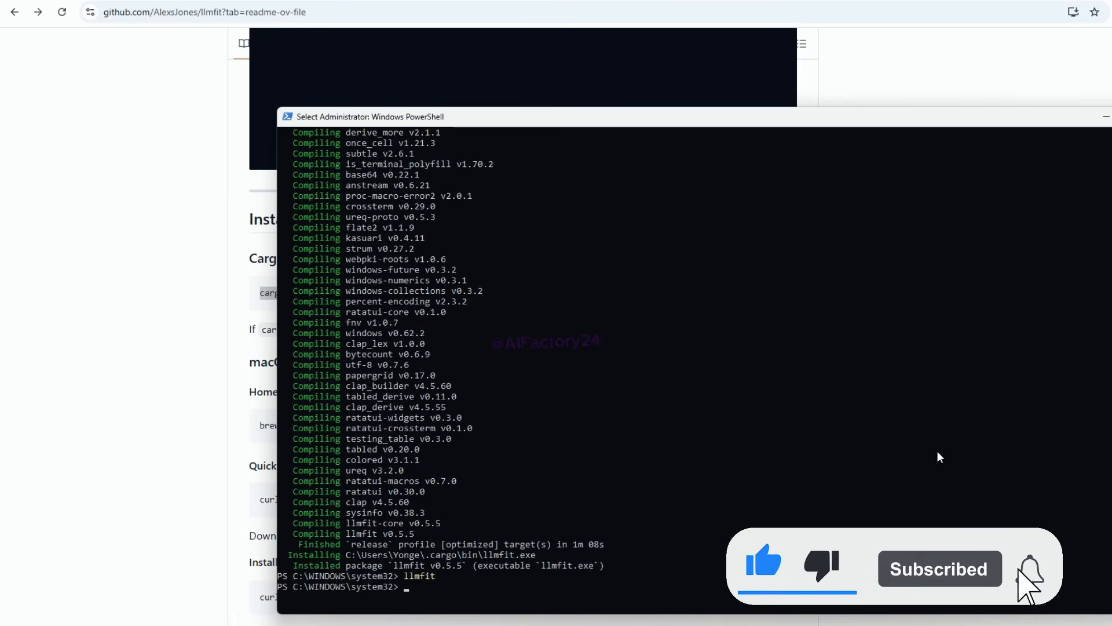
{"action": "left_click_drag", "start_coordinate": [613, 376], "coordinate": [339, 376]}
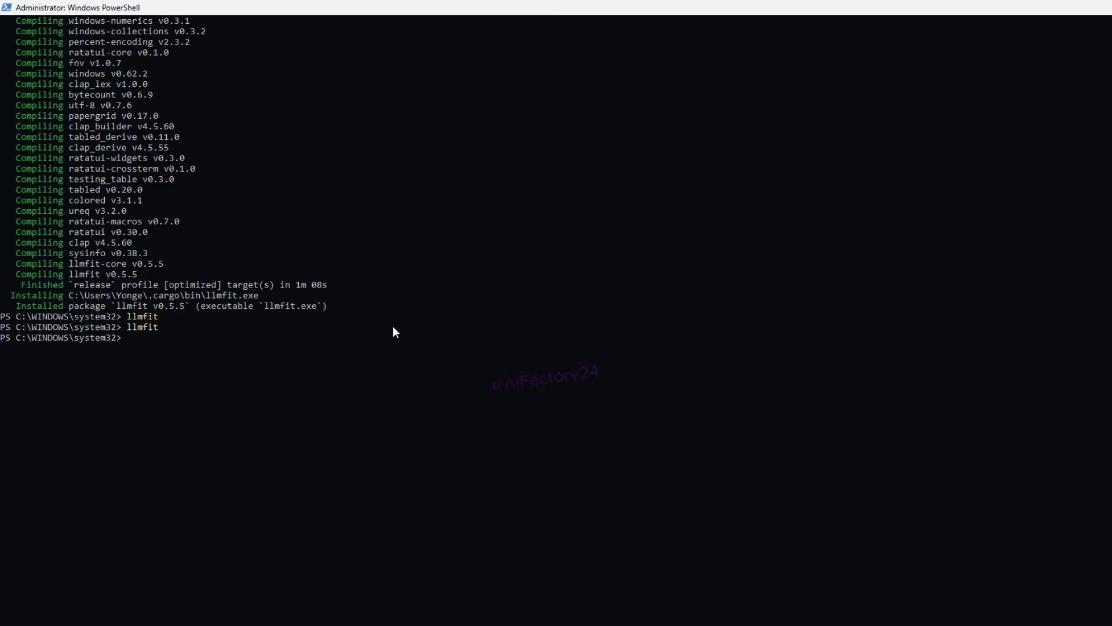
Step: Run llmfit in PowerShell and view the details of the Qwen/Qwen3-Coder-30B-A3B-Instruct-FP8 model, then return to the model list
{"action": "key", "text": "Up"}
{"action": "key", "text": "Return"}
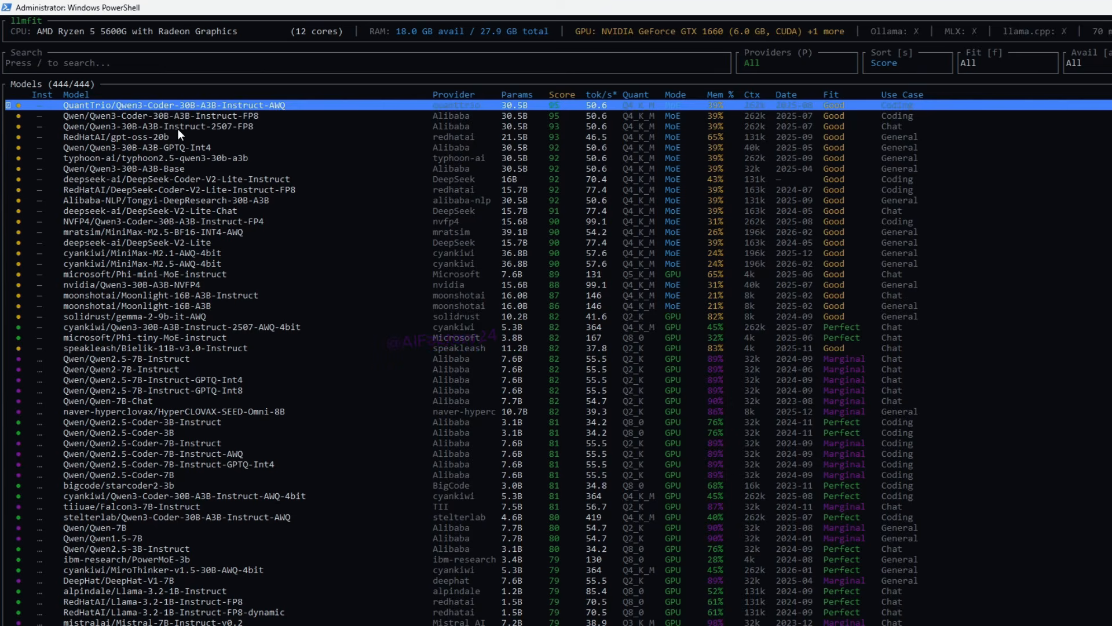
{"action": "key", "text": "Down"}
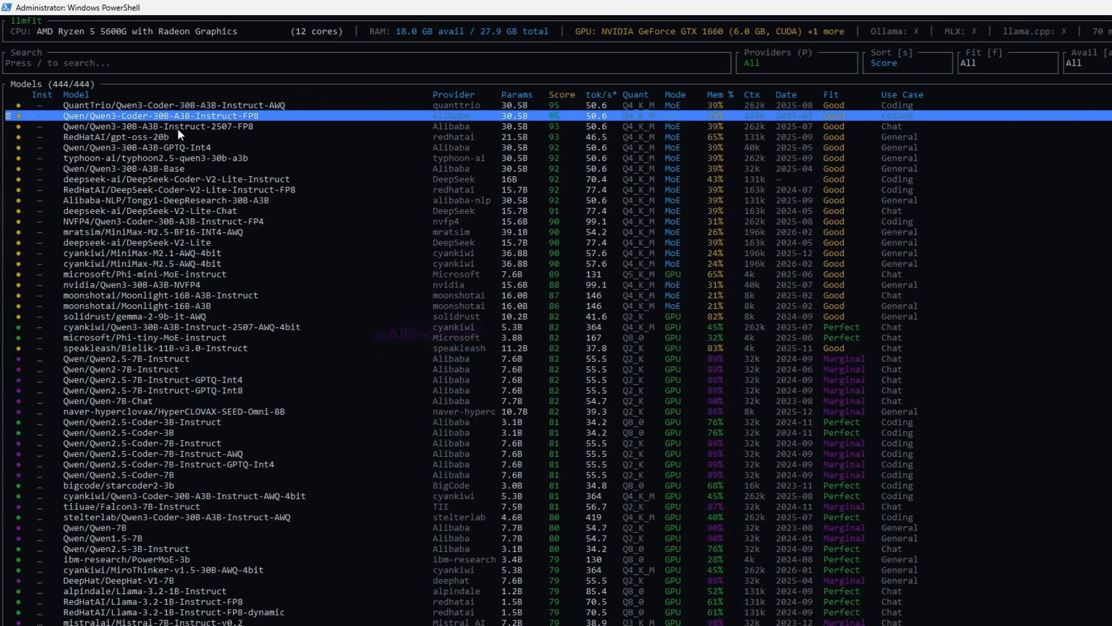
{"action": "key", "text": "Return"}
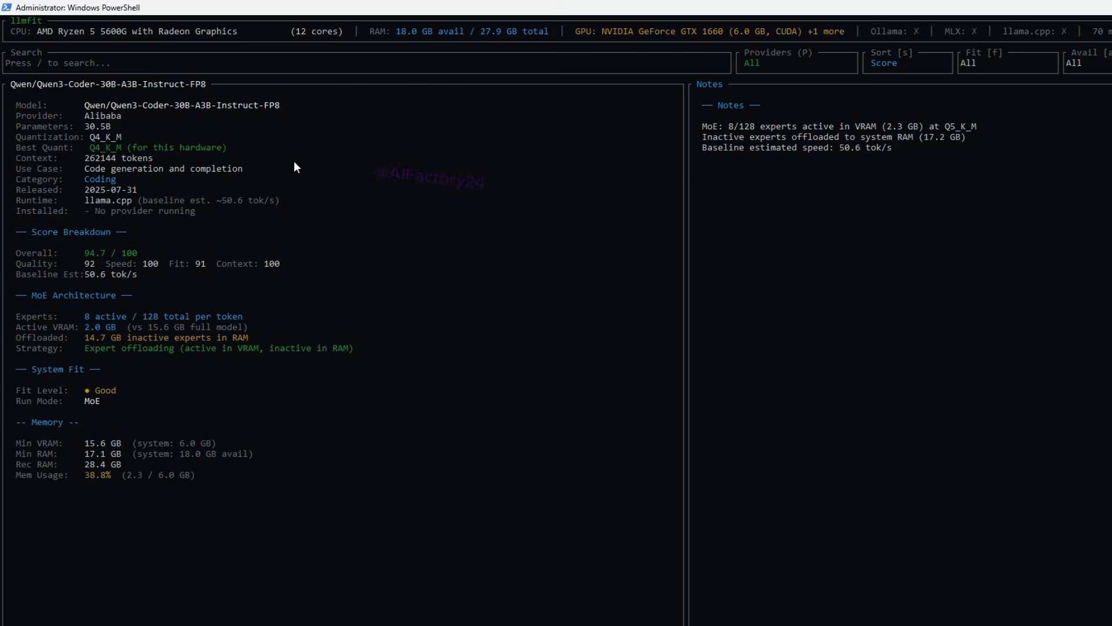
{"action": "key", "text": "Escape"}
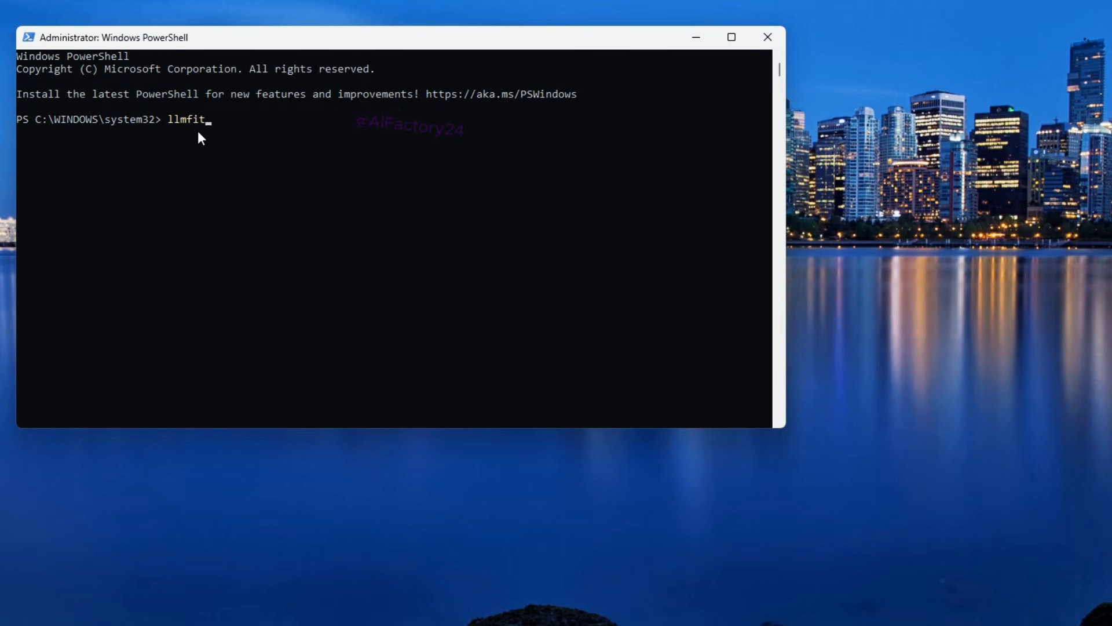
Step: Run llmfit in a maximized PowerShell window and view the details of deepseek-ai/DeepSeek-Coder-V2-Lite-Instruct, closing them again
{"action": "key", "text": "Return"}
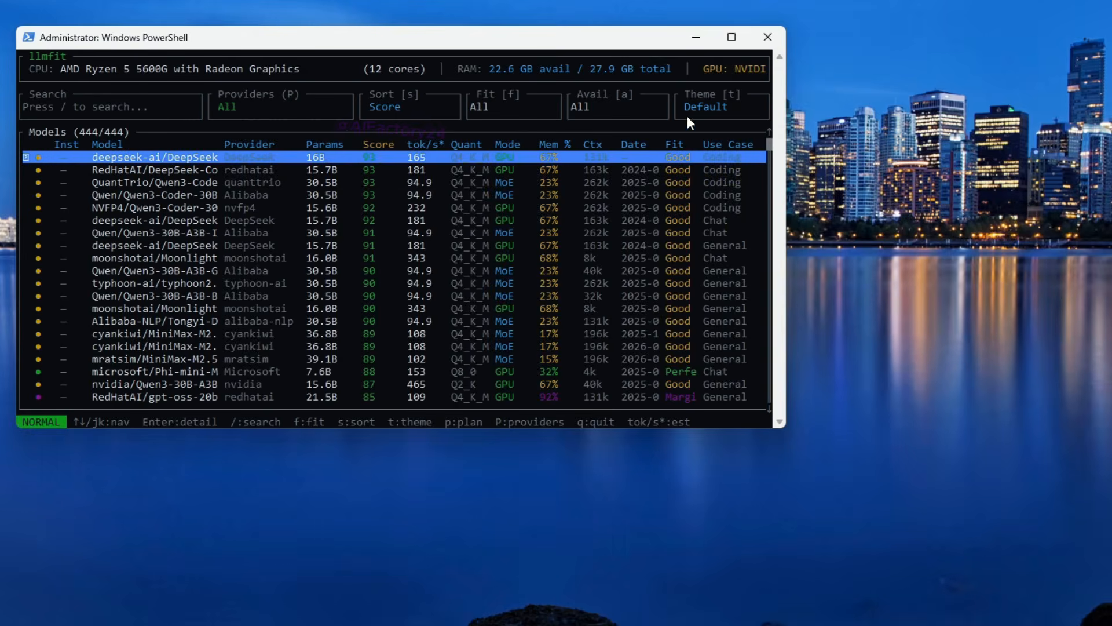
{"action": "left_click", "coordinate": [734, 41]}
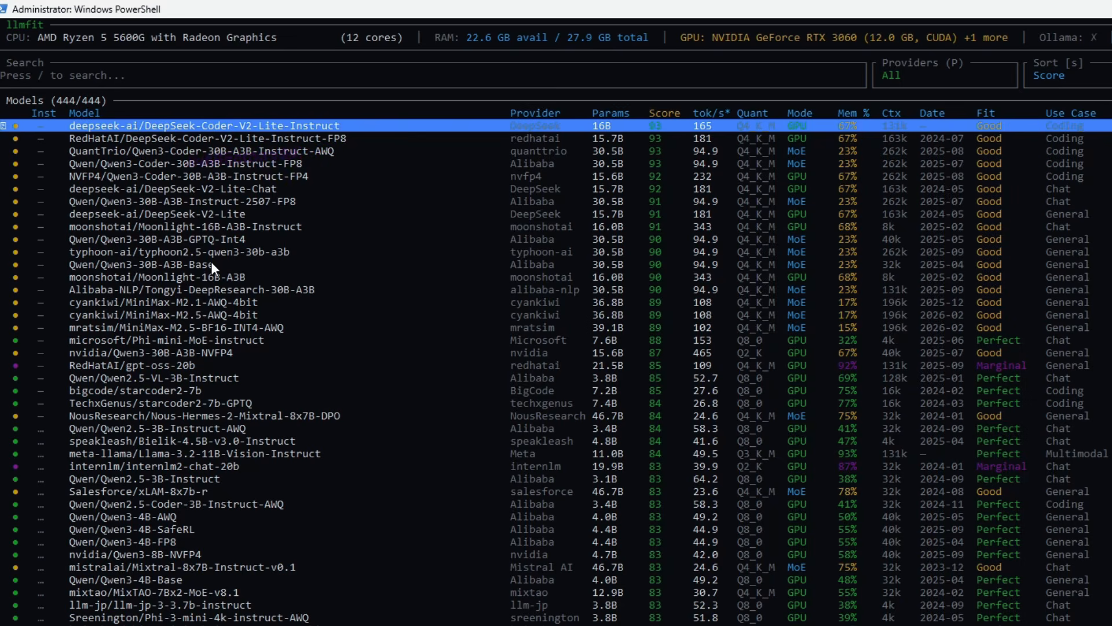
{"action": "key", "text": "Return"}
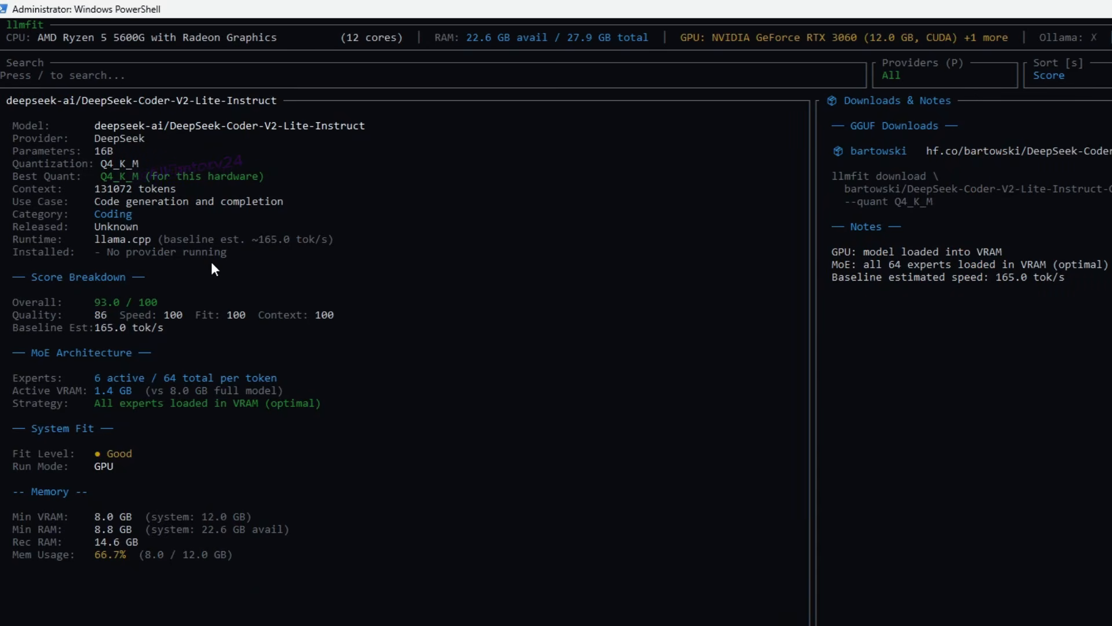
{"action": "key", "text": "Escape"}
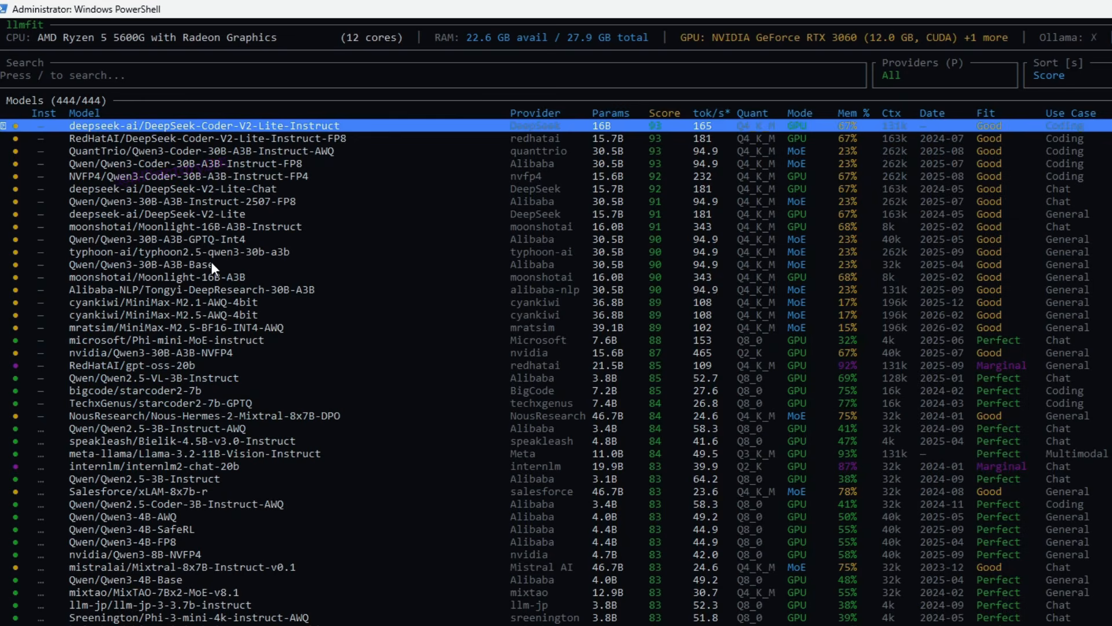
Step: Step down the llmfit model list past RedHatAI/DeepSeek-Coder-V2-Lite-Instruct-FP8 and QuantTrio/Qwen3-Coder-30B-A3B-Instruct-AWQ
{"action": "key", "text": "Down"}
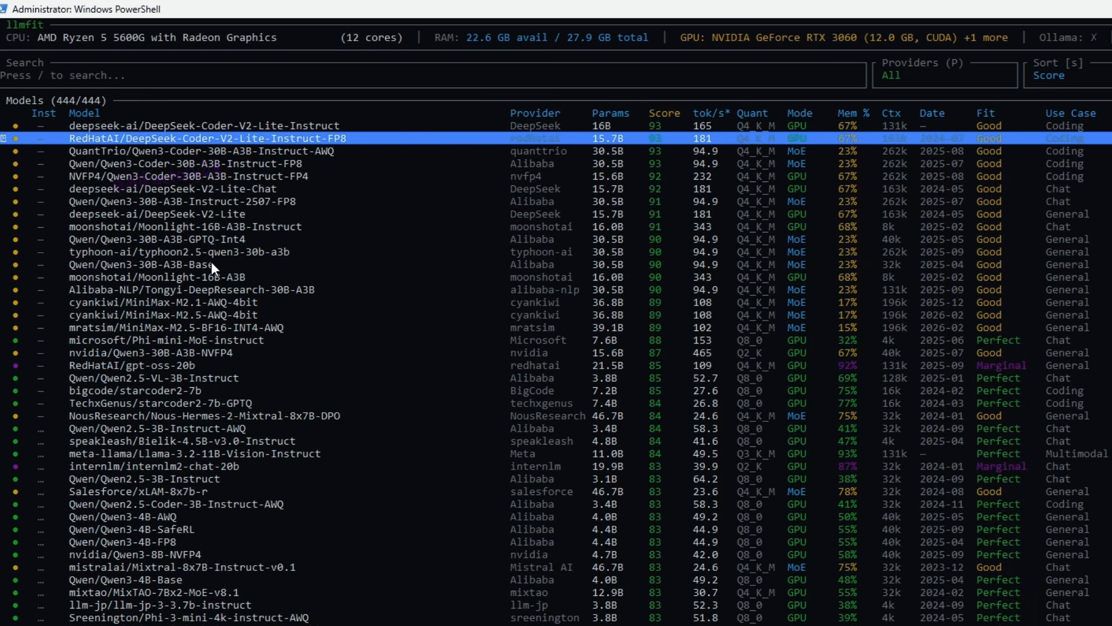
{"action": "key", "text": "Down"}
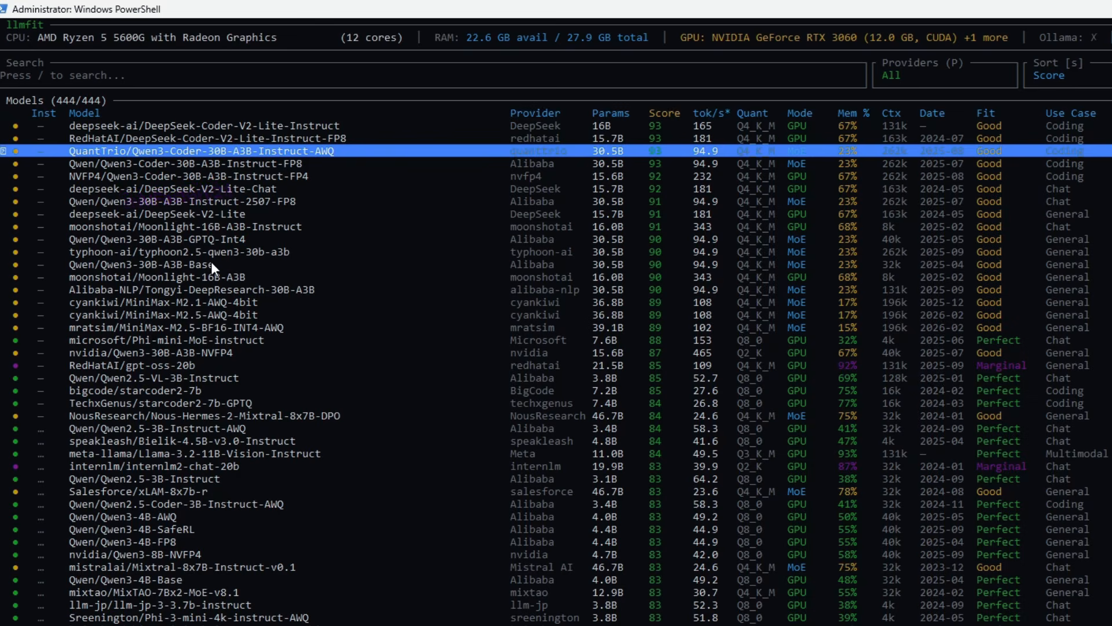
{"action": "key", "text": "Down"}
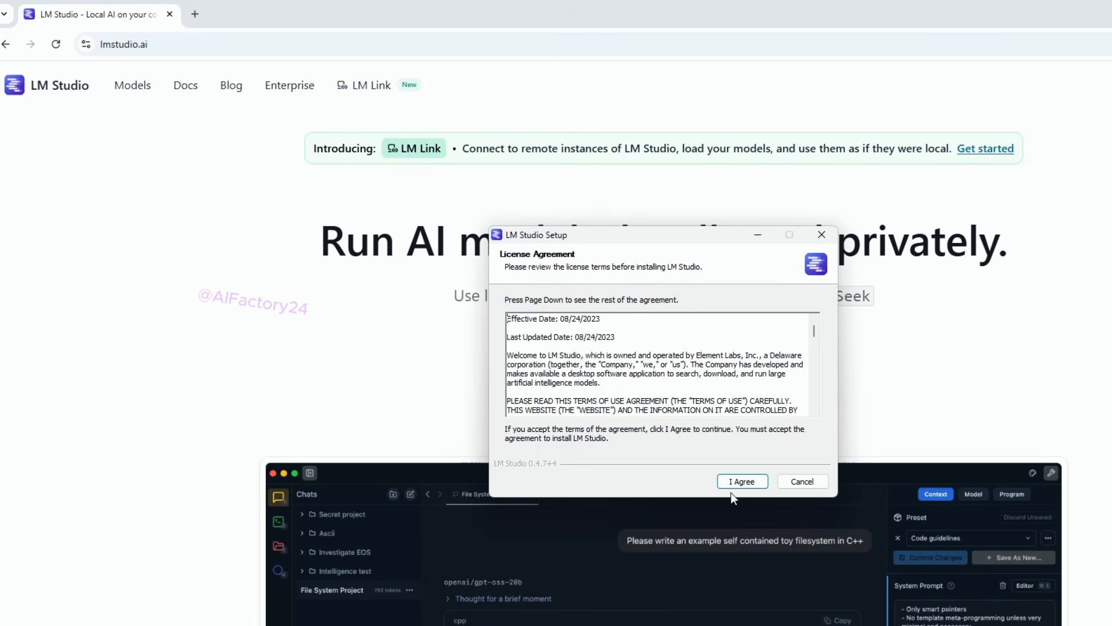
Step: Accept the license terms and install LM Studio for all users in C:\Program Files\LM Studio
{"action": "left_click", "coordinate": [735, 484]}
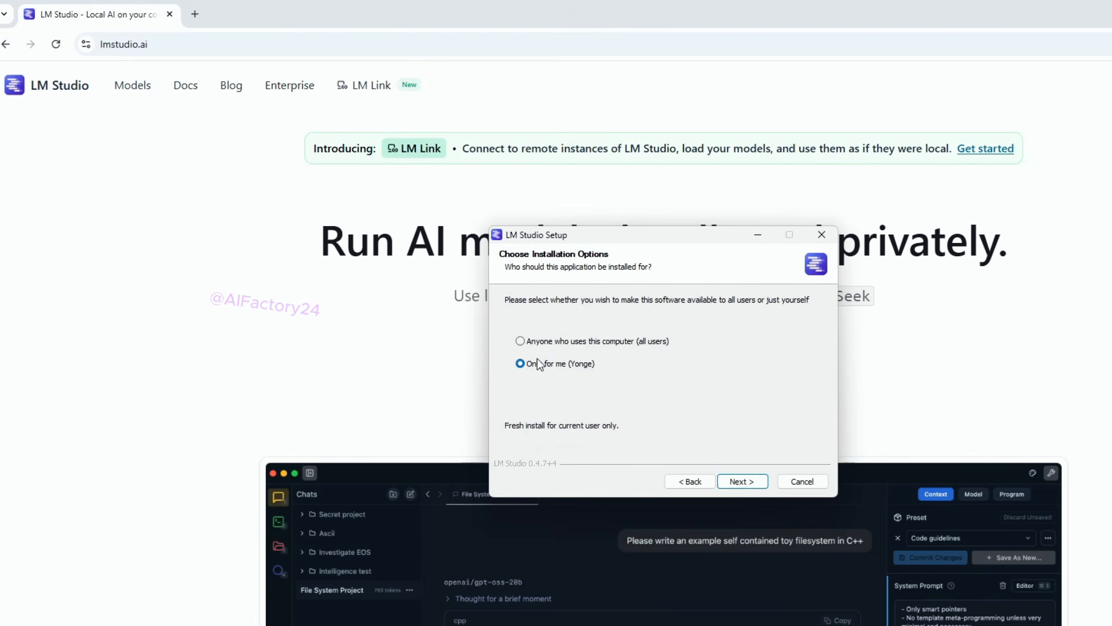
{"action": "left_click", "coordinate": [537, 343]}
{"action": "left_click", "coordinate": [743, 483]}
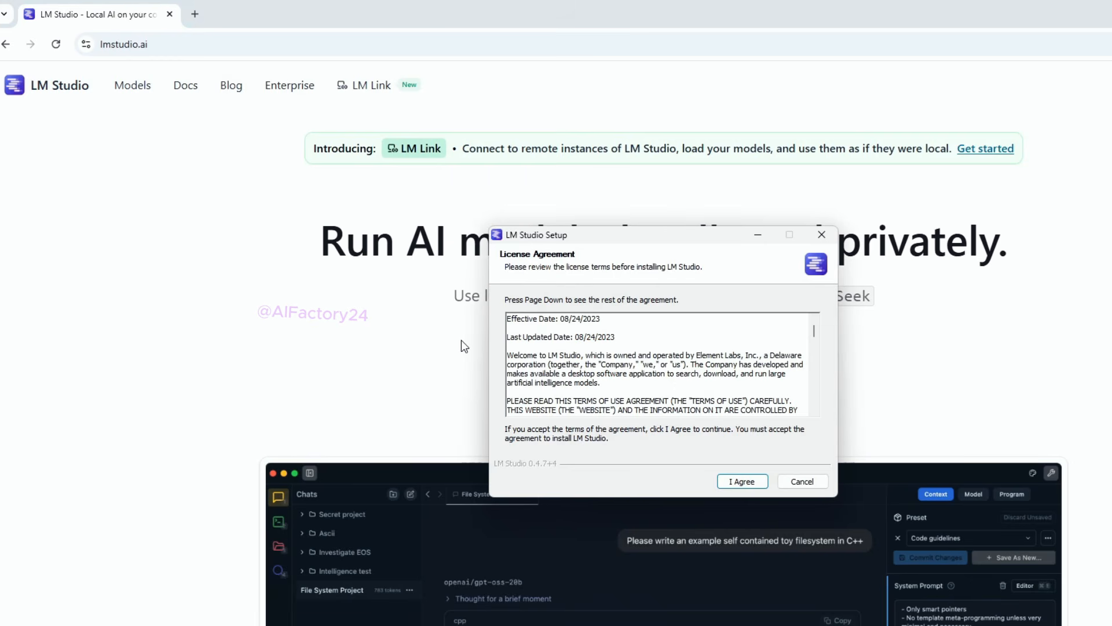
{"action": "left_click", "coordinate": [732, 481]}
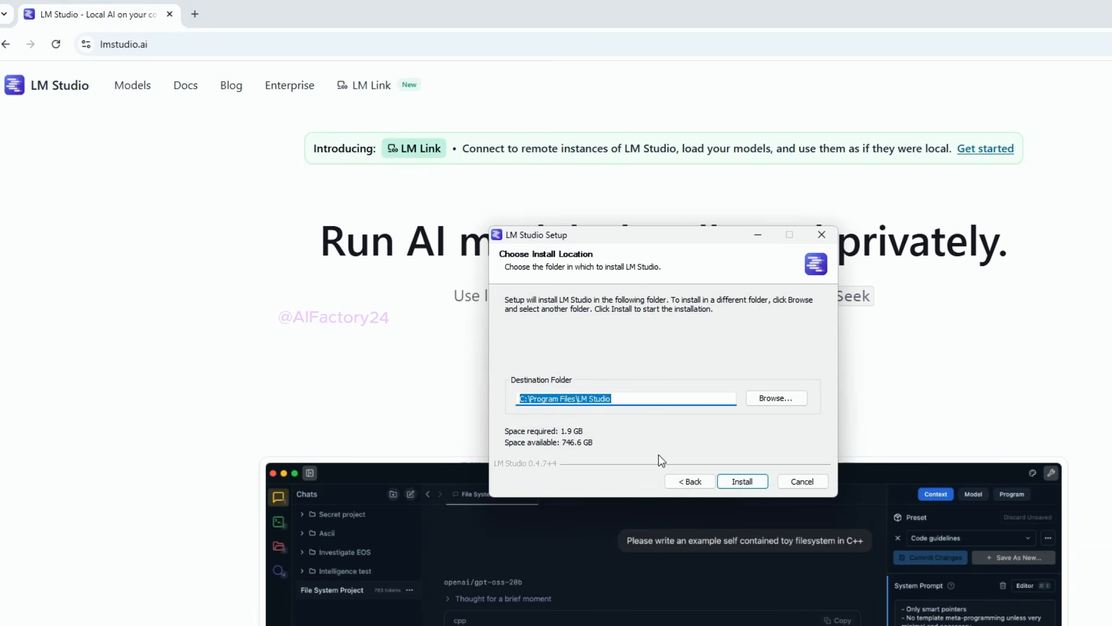
{"action": "left_click", "coordinate": [742, 481]}
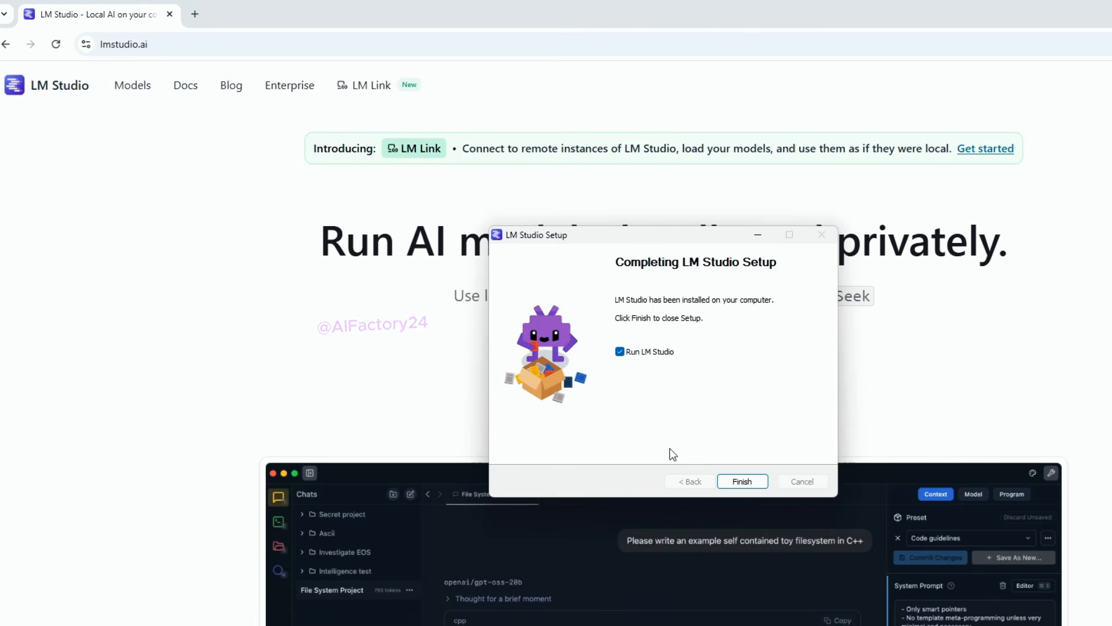
Step: Finish the LM Studio setup without running the app automatically, and launch LM Studio through a Windows search for "lm studio"
{"action": "left_click", "coordinate": [619, 351]}
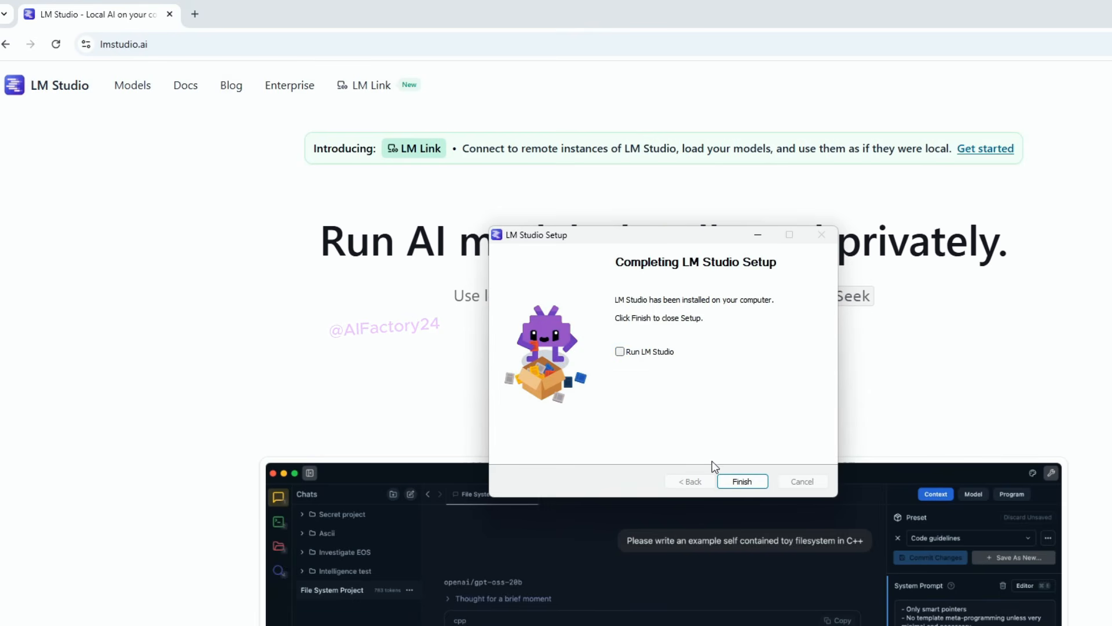
{"action": "left_click", "coordinate": [742, 482]}
{"action": "key", "text": "super"}
{"action": "type", "text": "lm studio"}
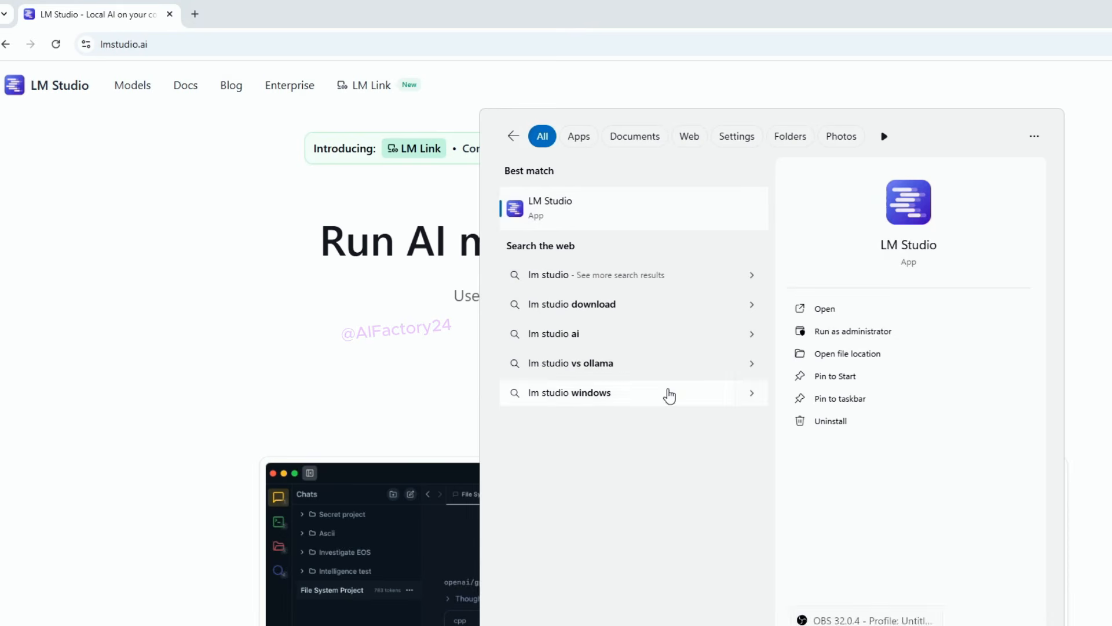
{"action": "left_click", "coordinate": [543, 213]}
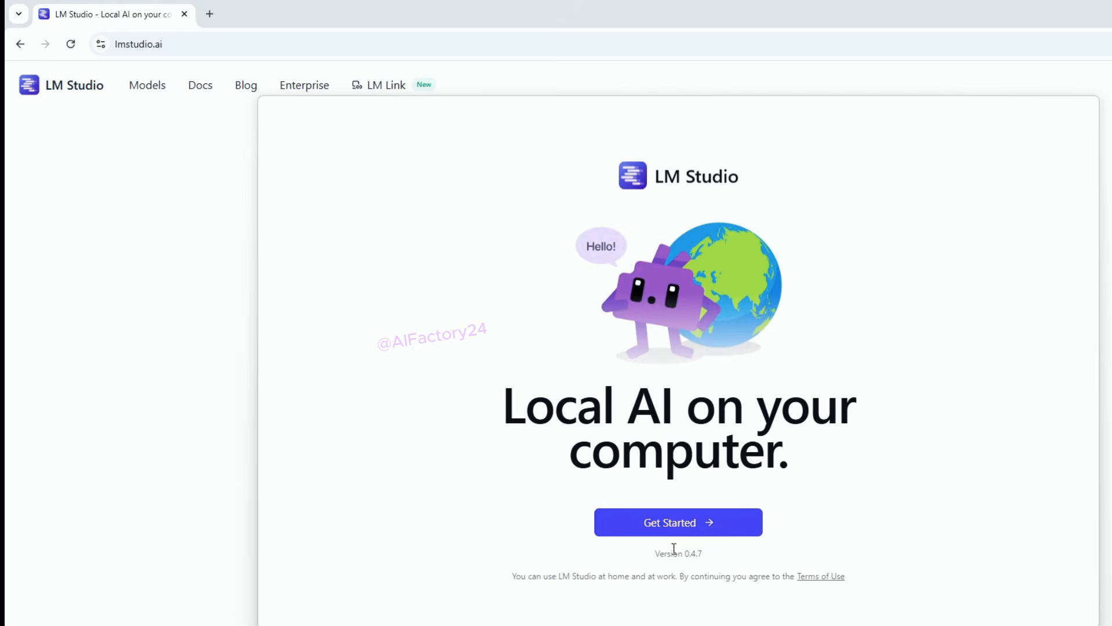
Step: Complete the LM Studio onboarding, skipping the first model download and turning on Developer Mode, and maximize the main window
{"action": "left_click", "coordinate": [670, 534]}
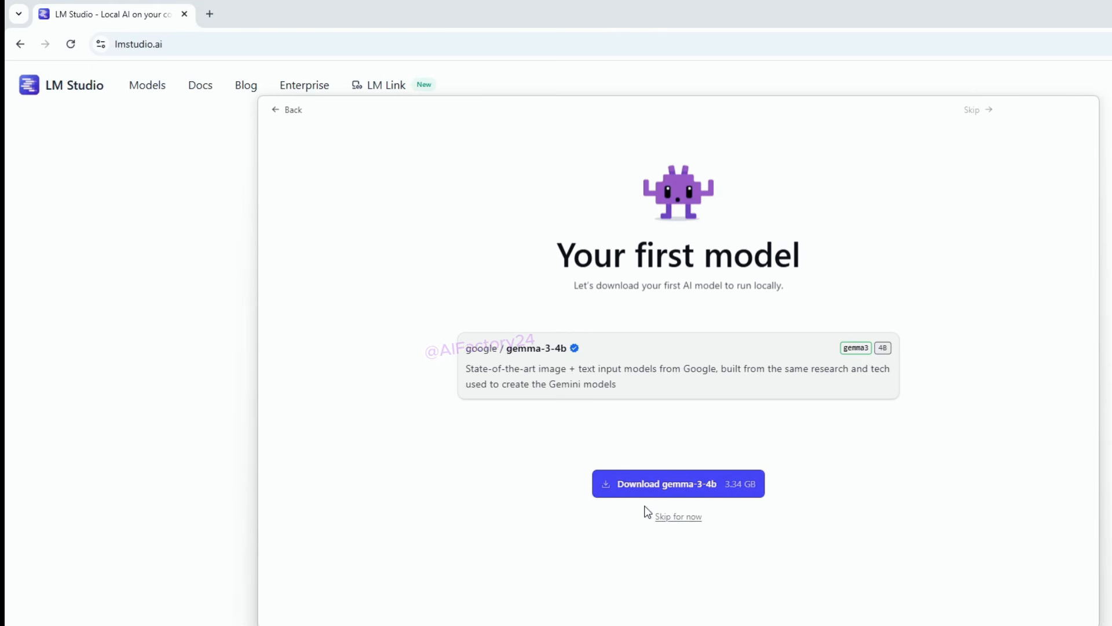
{"action": "left_click", "coordinate": [674, 522]}
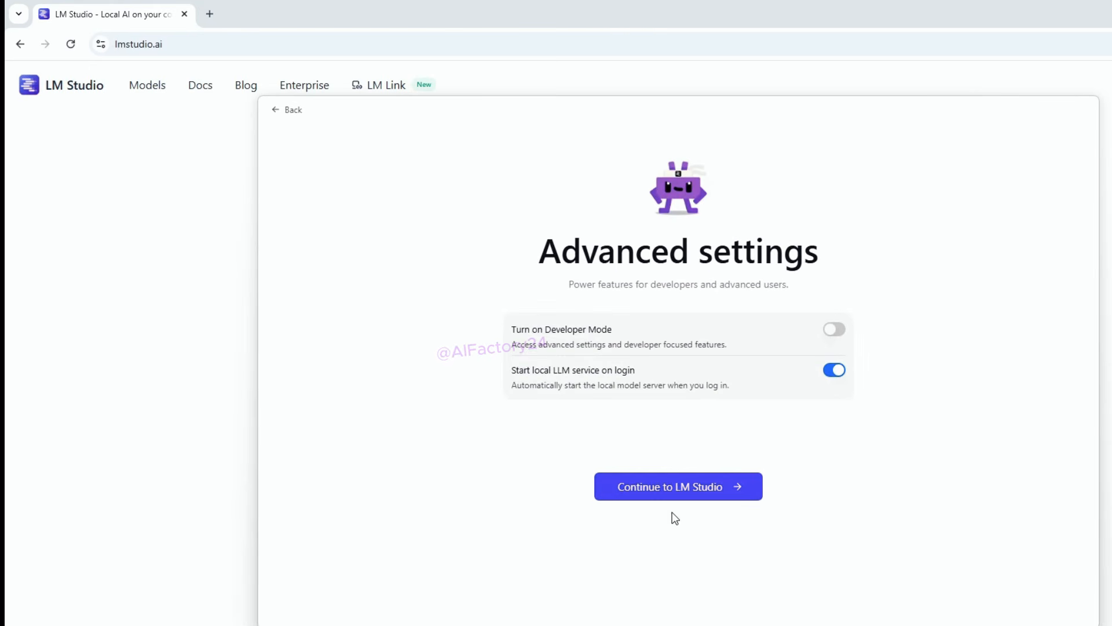
{"action": "left_click", "coordinate": [835, 330]}
{"action": "left_click", "coordinate": [634, 487]}
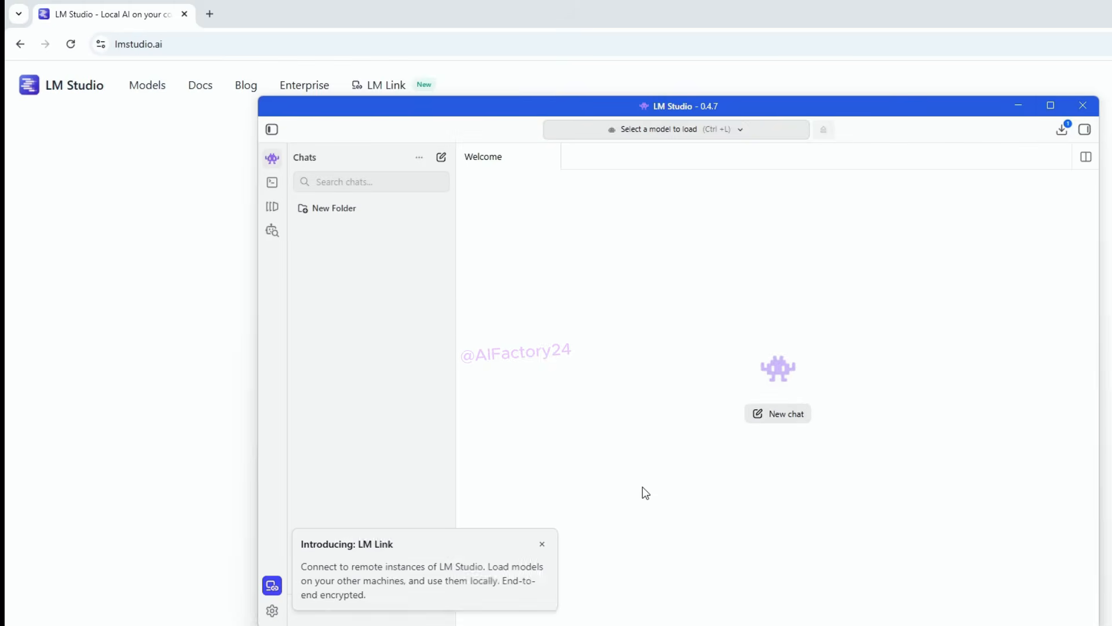
{"action": "left_click", "coordinate": [1051, 106]}
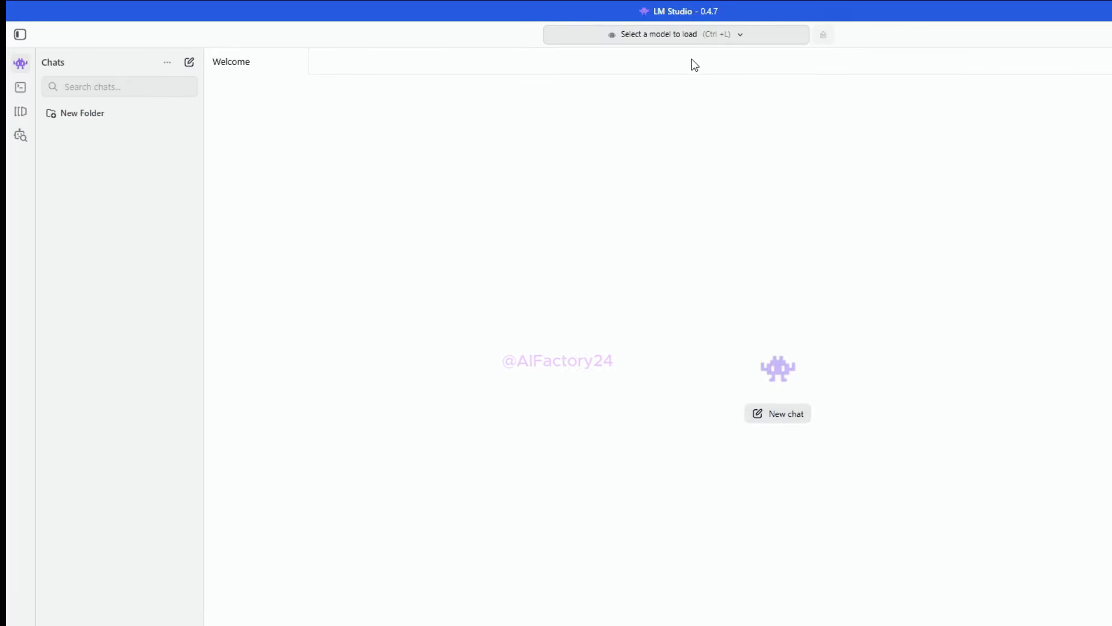
Step: Download the suggested google/gemma-3-4b model and load it for the chat, closing the model picker
{"action": "left_click", "coordinate": [674, 38]}
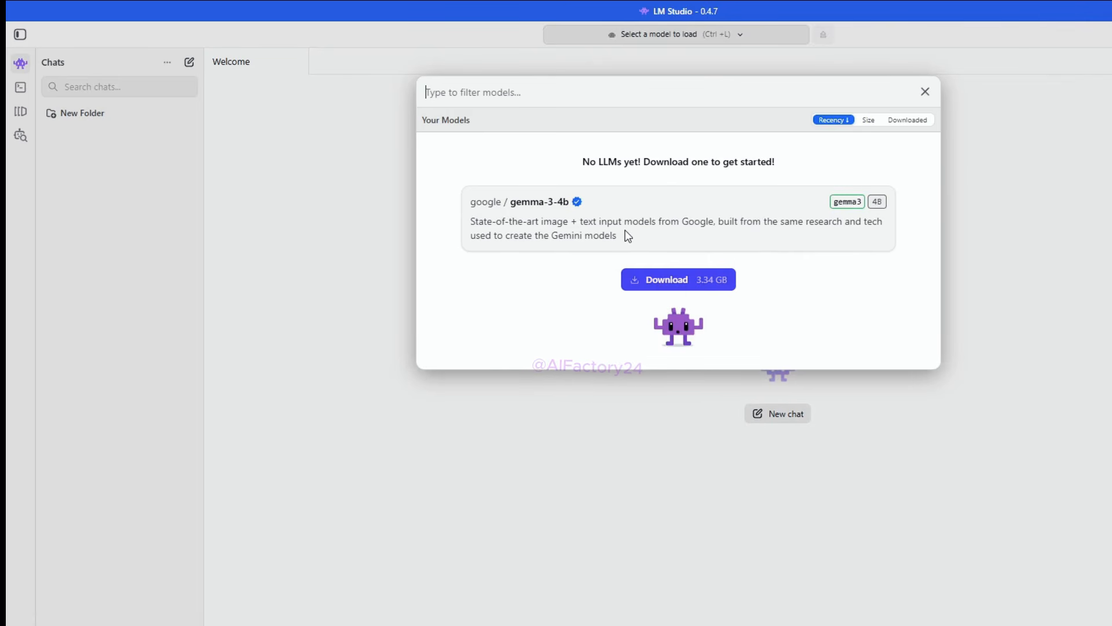
{"action": "left_click", "coordinate": [672, 281]}
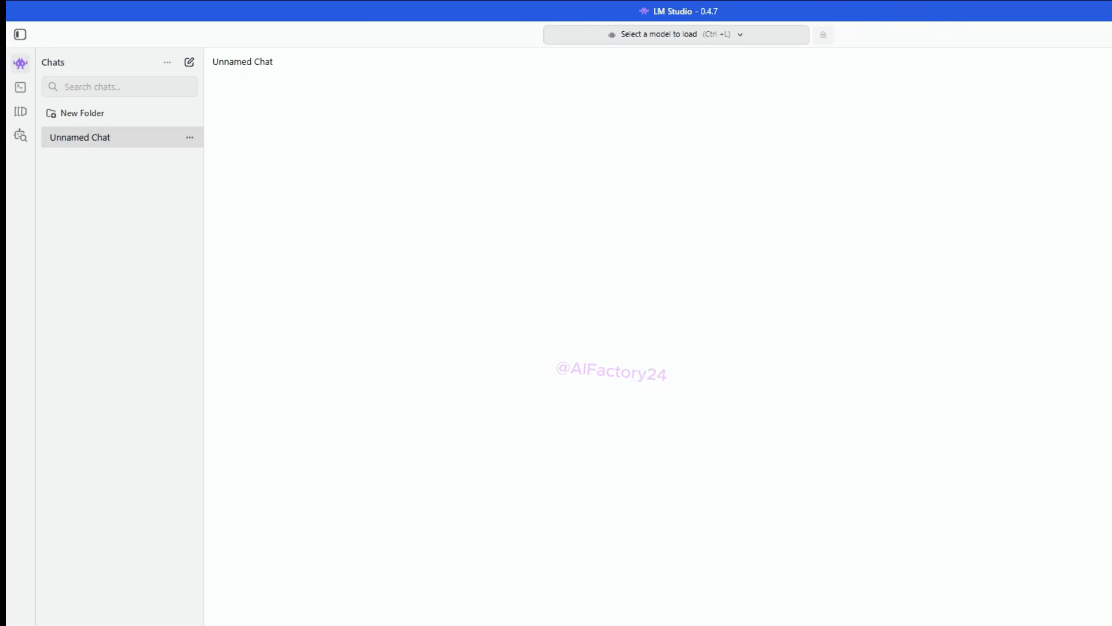
{"action": "left_click", "coordinate": [741, 36]}
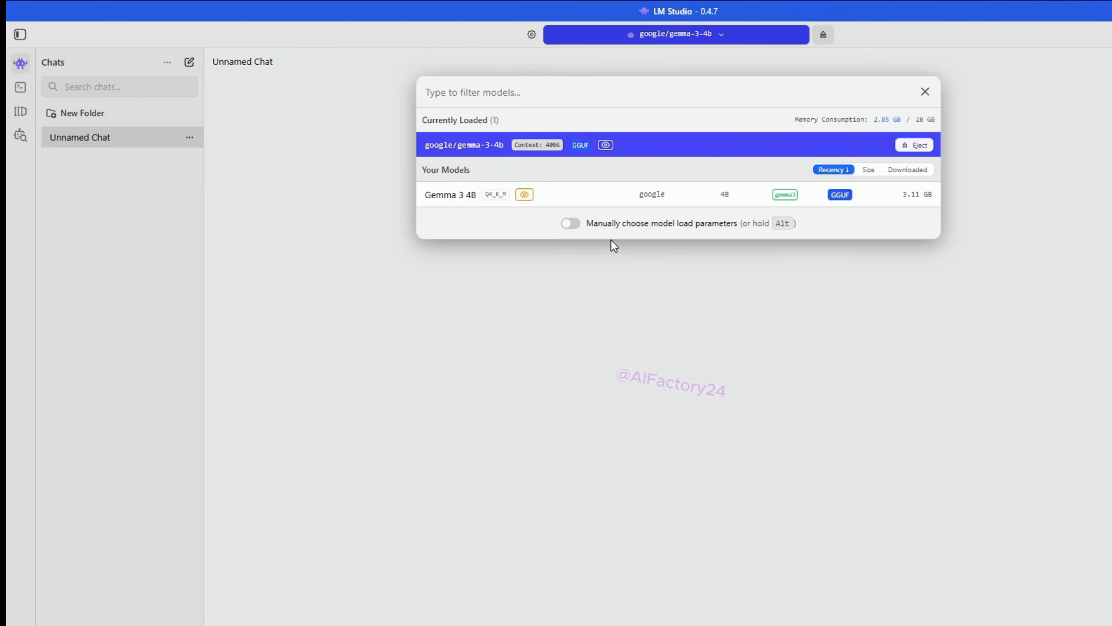
{"action": "left_click", "coordinate": [927, 92]}
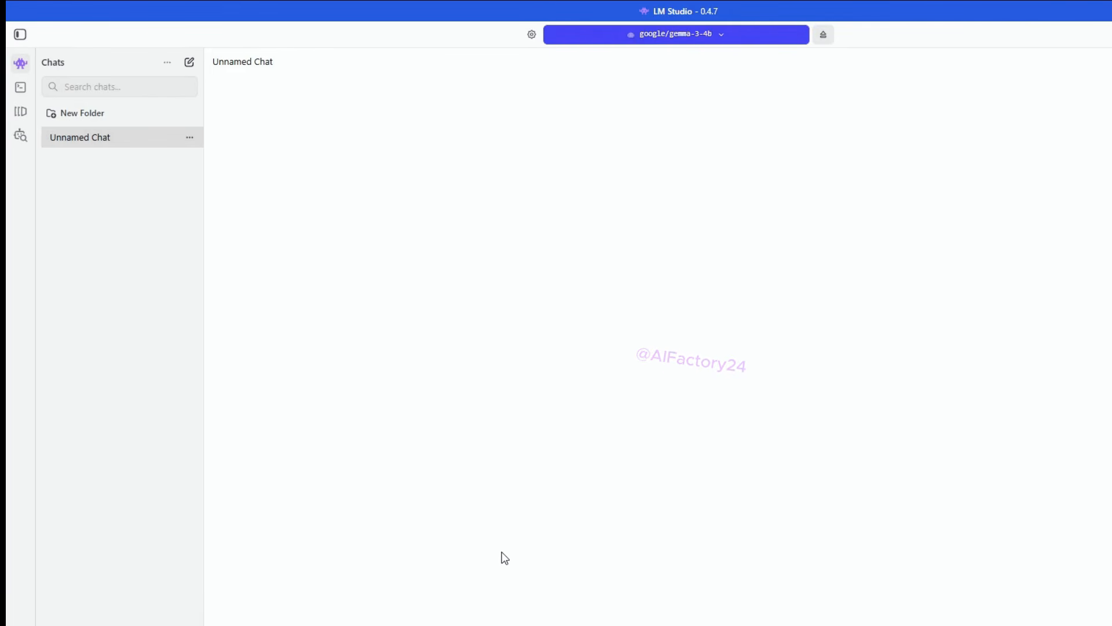
Step: Ask gemma-3-4b "What's the capital of Canada?" and answer its follow-up question with "Yes"
{"action": "key", "text": "Return"}
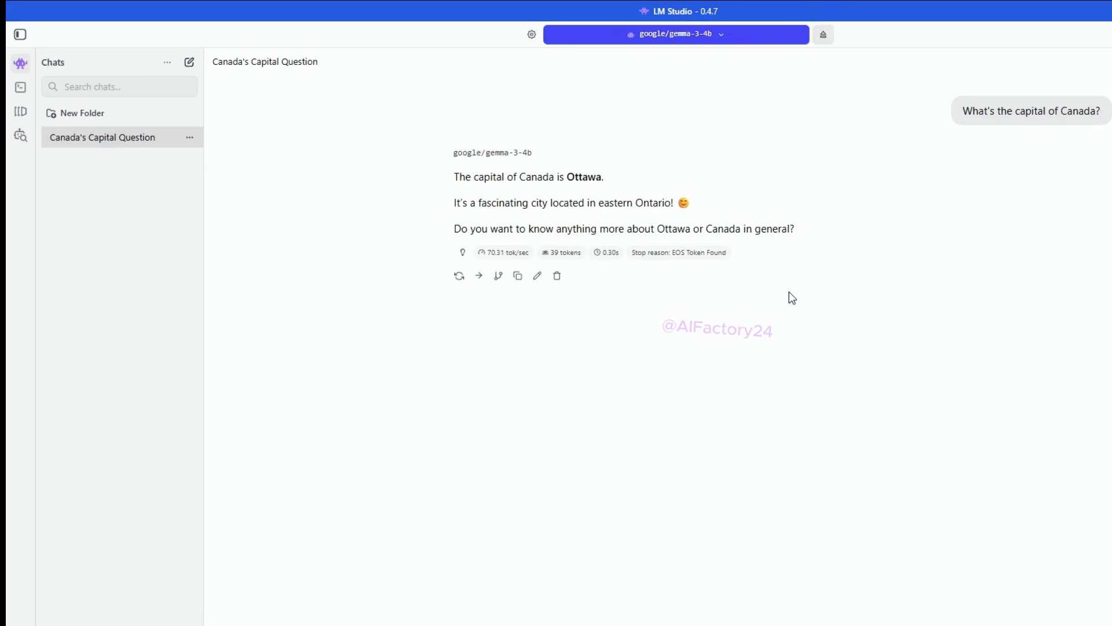
{"action": "type", "text": "Yes"}
{"action": "key", "text": "Return"}
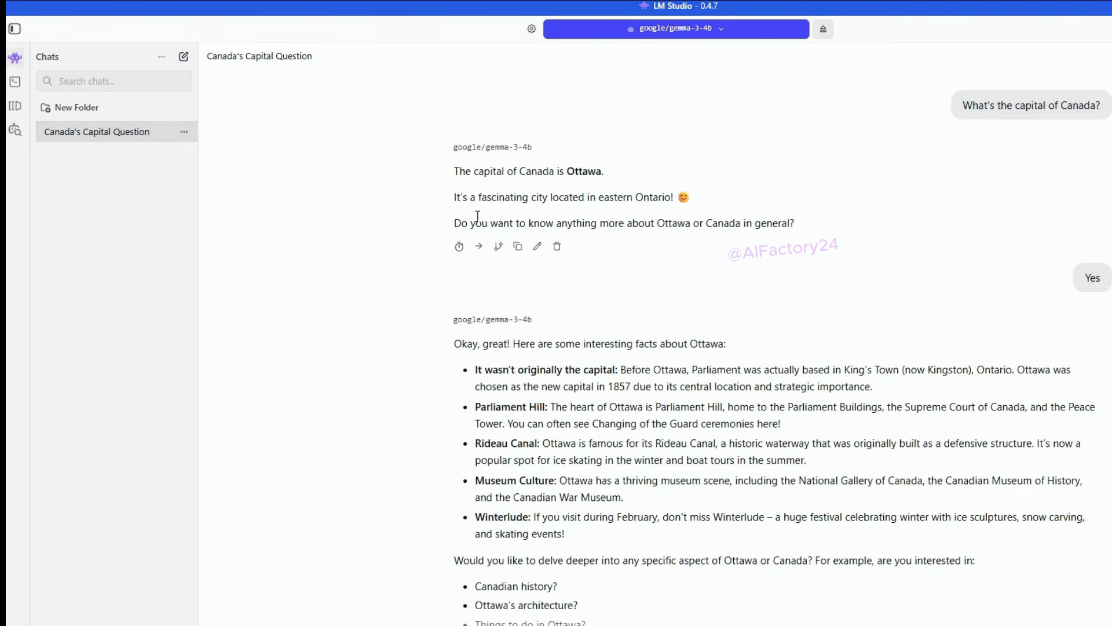
Step: Find Qwen3.5 35B A3B among the staff picks in the model search and start its 22.07 GB download
{"action": "left_click", "coordinate": [14, 131]}
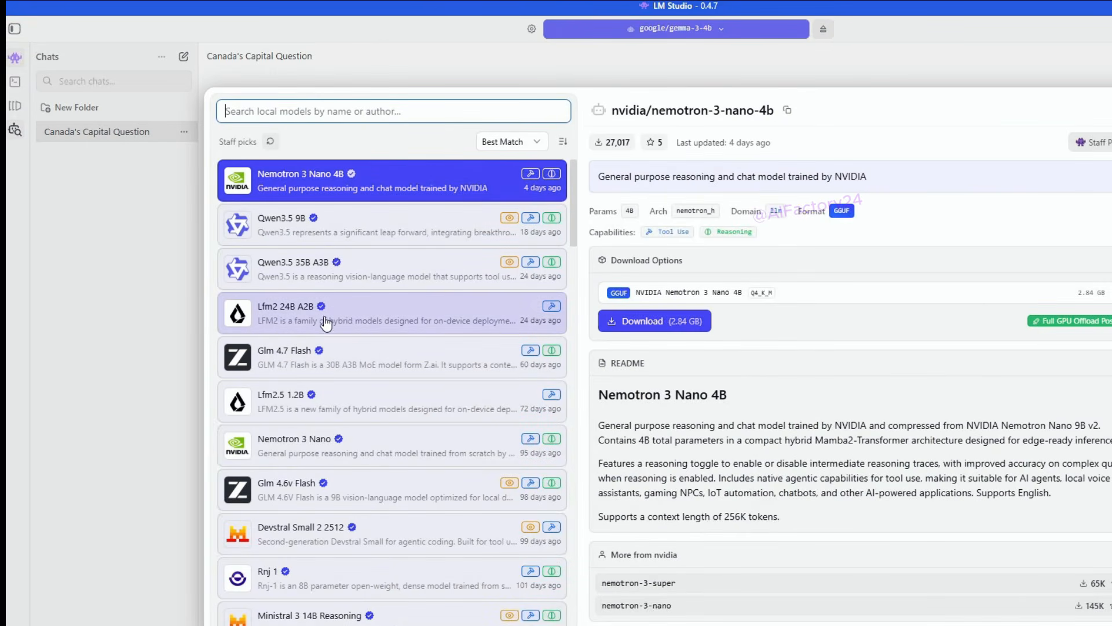
{"action": "left_click", "coordinate": [292, 279]}
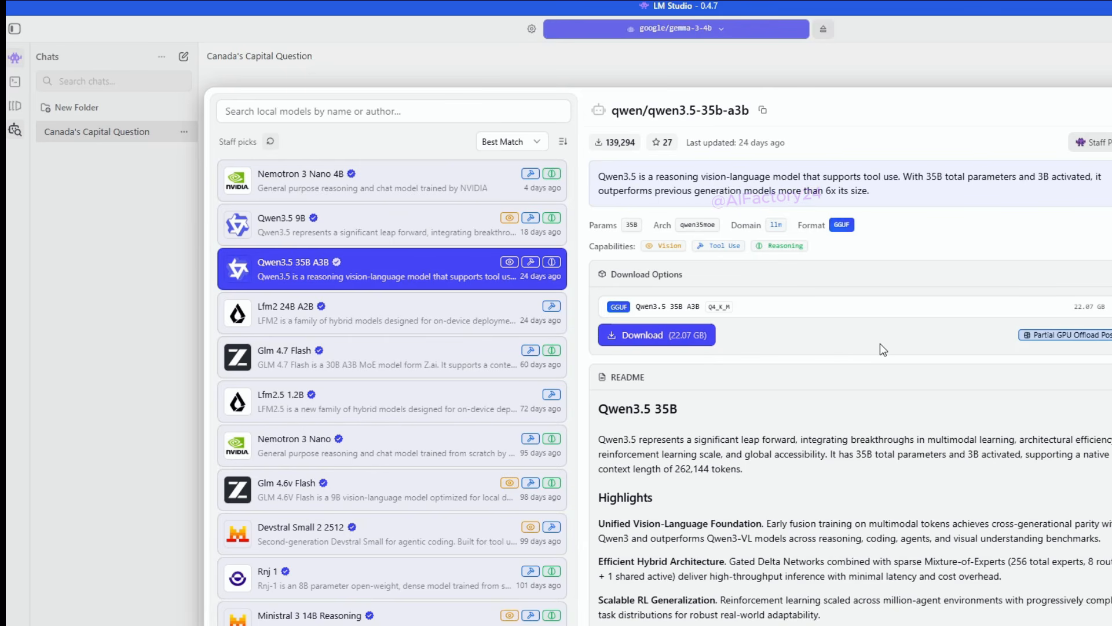
{"action": "left_click", "coordinate": [704, 340]}
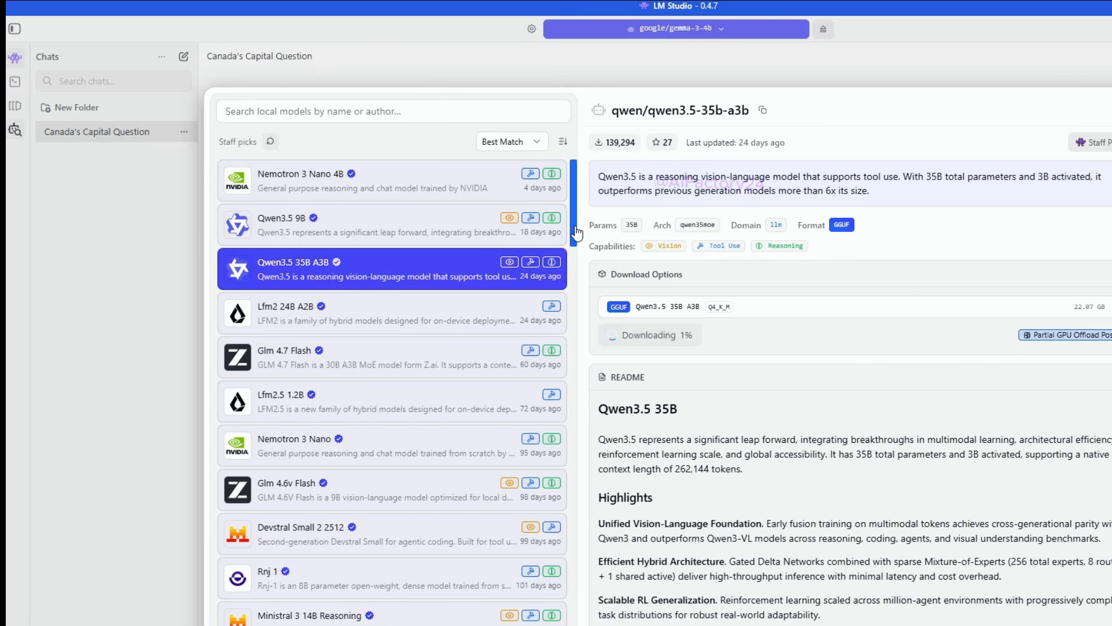
{"action": "left_click_drag", "start_coordinate": [577, 233], "coordinate": [753, 335]}
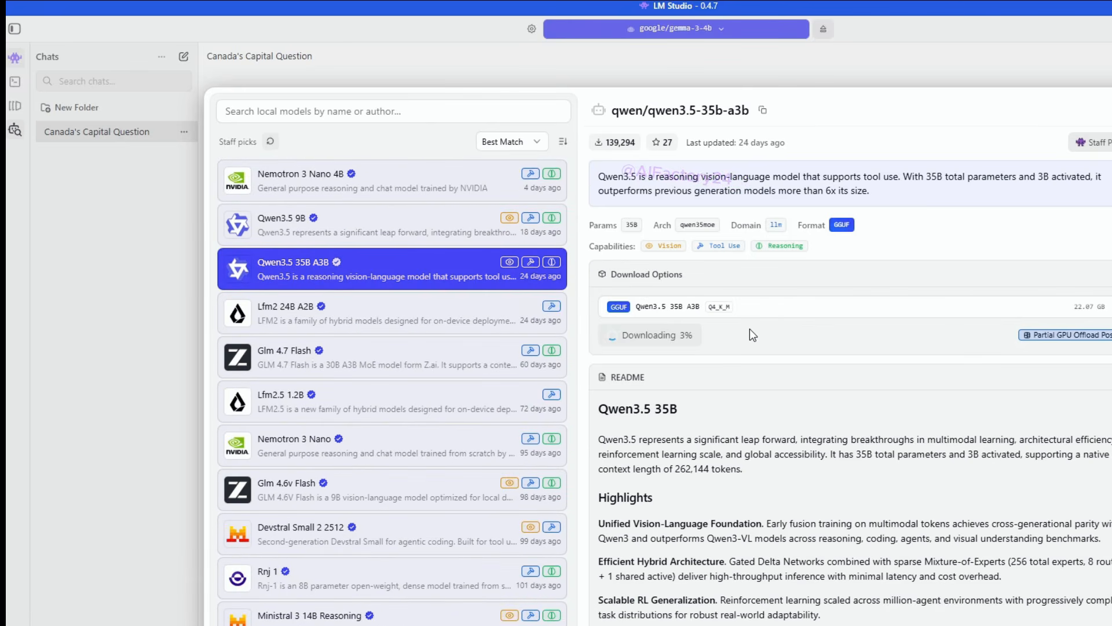
Step: Load Qwen3.5 35B A3B and ask it "What LLM are you?" in a new chat
{"action": "left_click", "coordinate": [746, 30]}
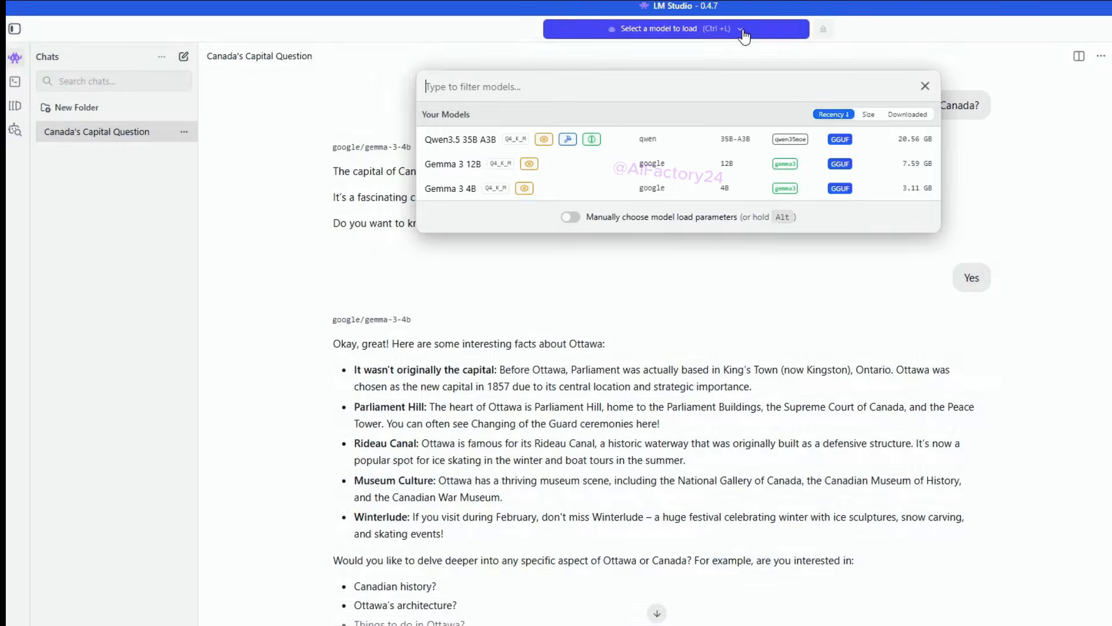
{"action": "left_click", "coordinate": [569, 139]}
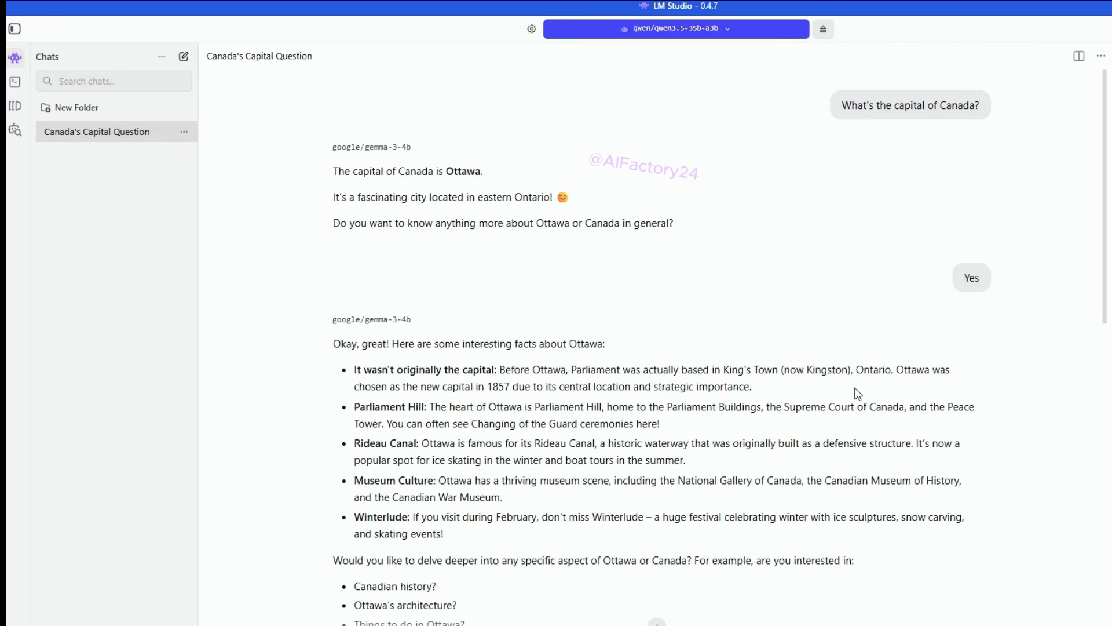
{"action": "key", "text": "ctrl+n"}
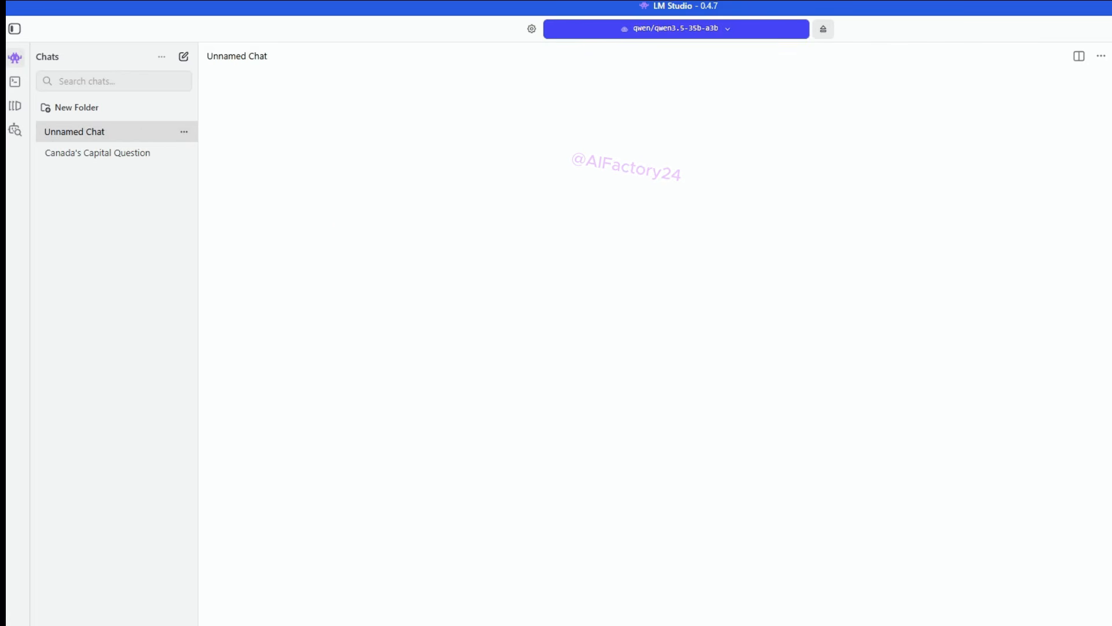
{"action": "type", "text": "What LLM are you?"}
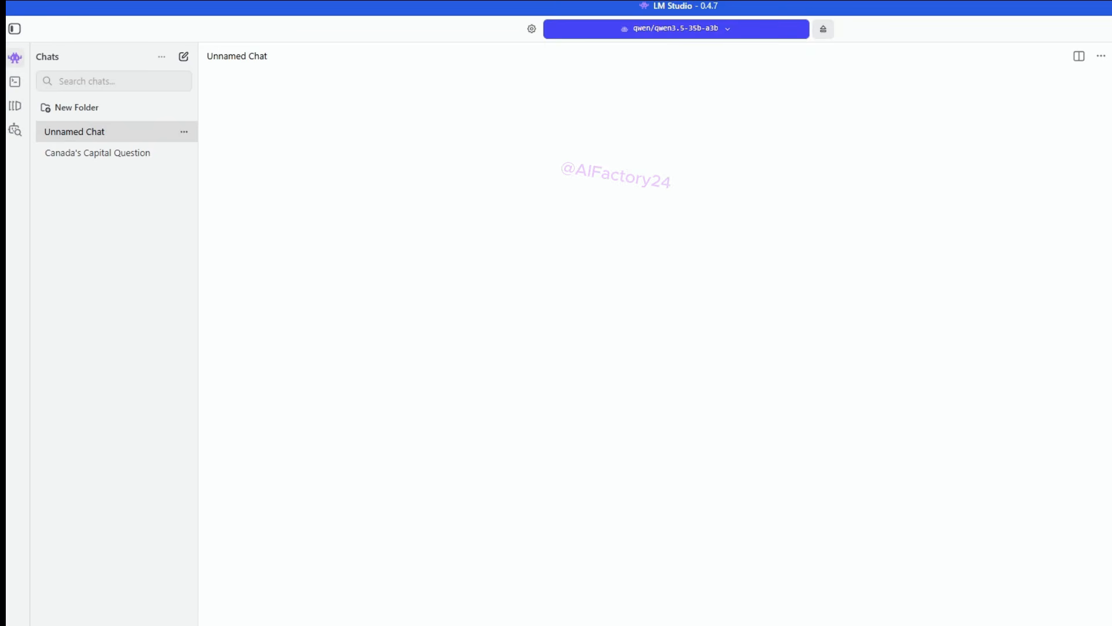
{"action": "key", "text": "Return"}
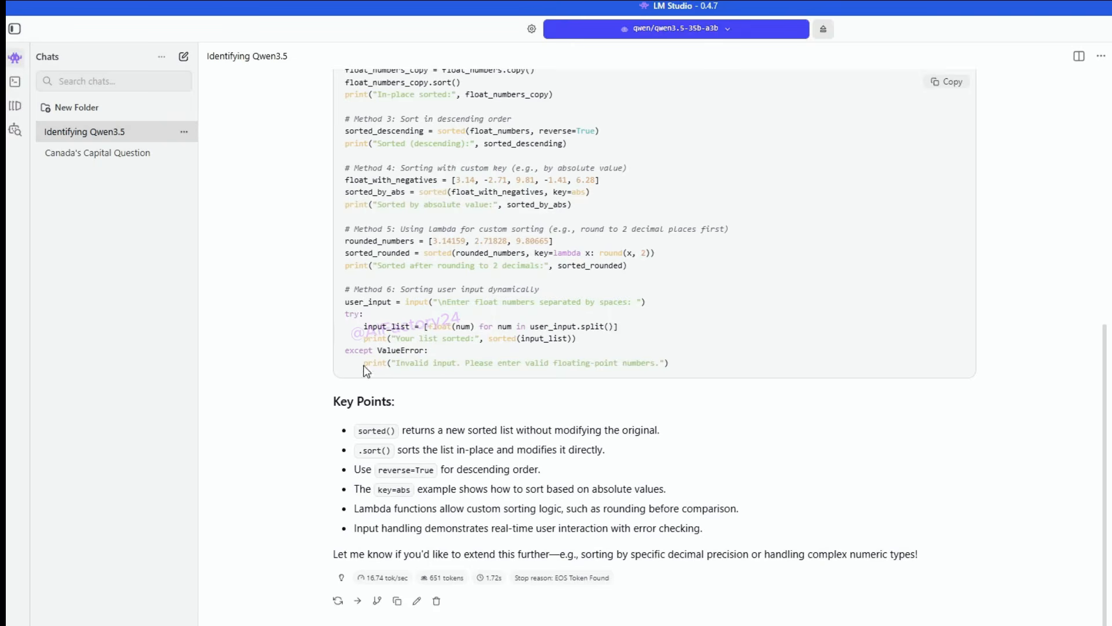
Step: Enable Serve on Local Network for the local server, and start the server, allowing LM Studio through the Windows Firewall
{"action": "left_click", "coordinate": [15, 83]}
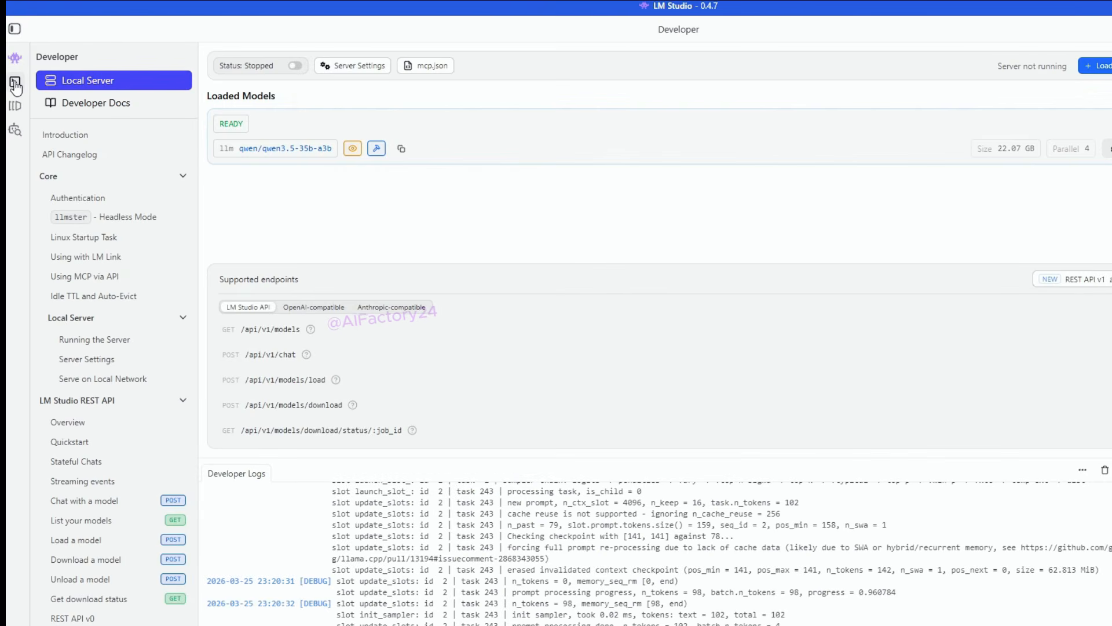
{"action": "left_click", "coordinate": [350, 67]}
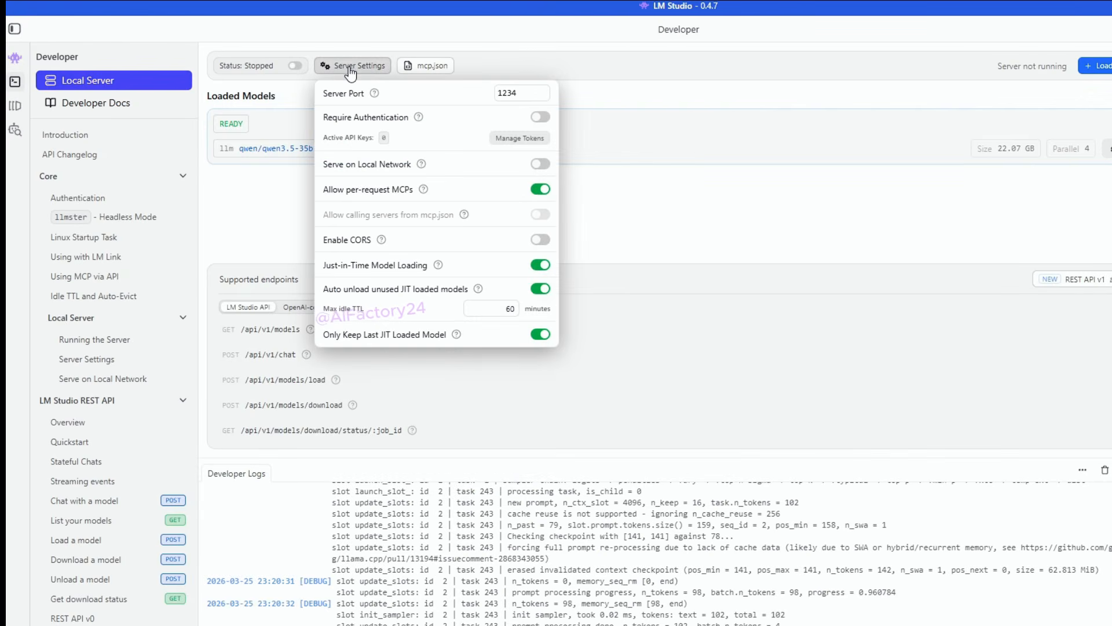
{"action": "left_click", "coordinate": [543, 169]}
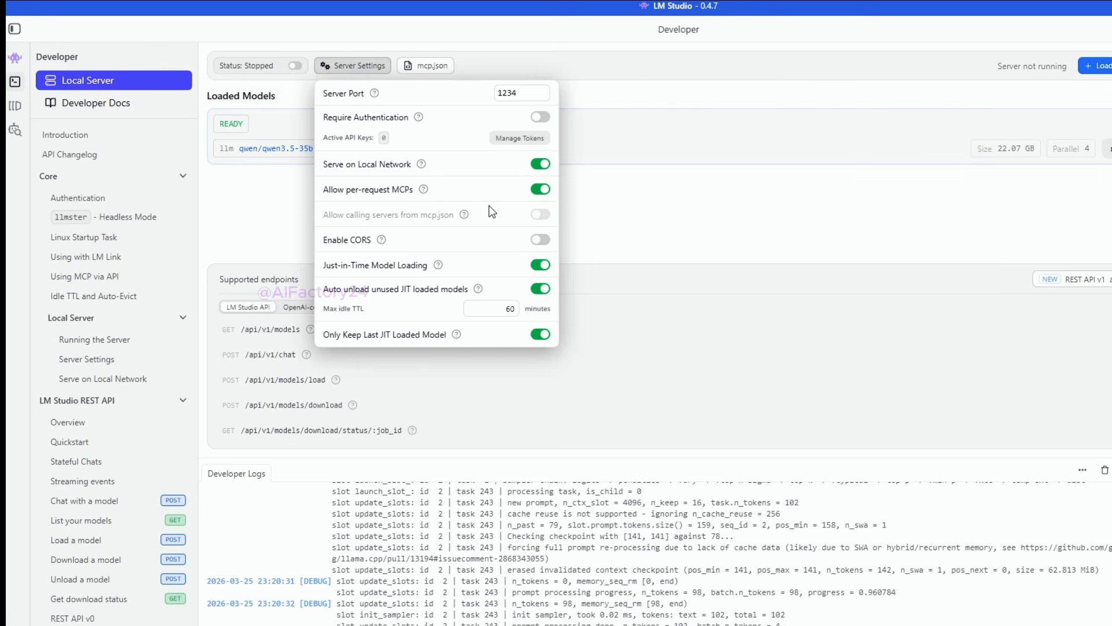
{"action": "left_click", "coordinate": [326, 68]}
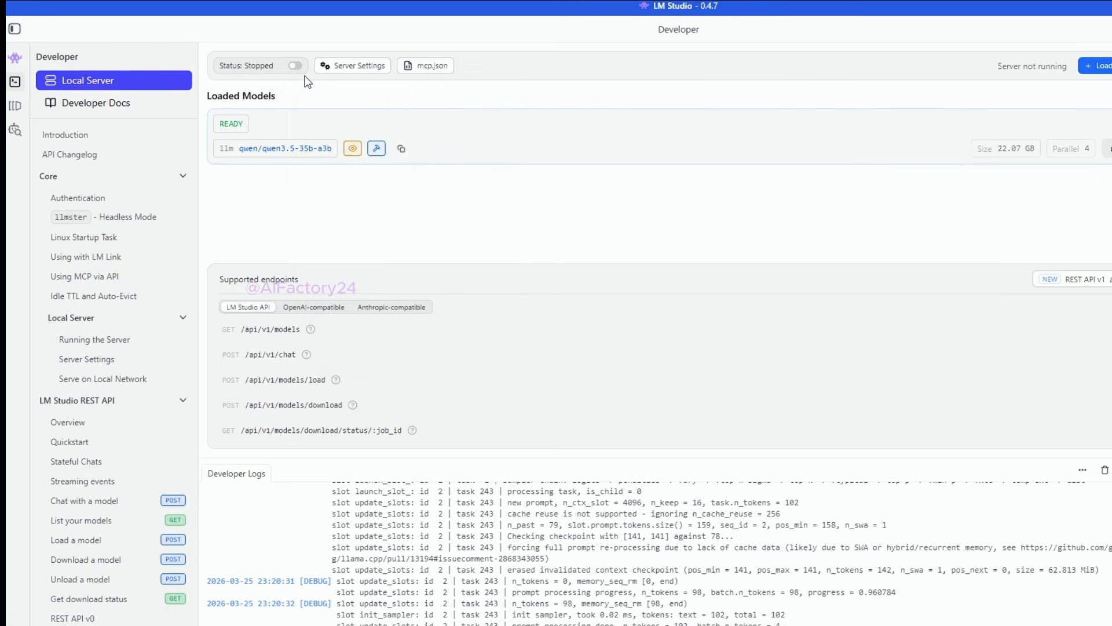
{"action": "left_click", "coordinate": [295, 66]}
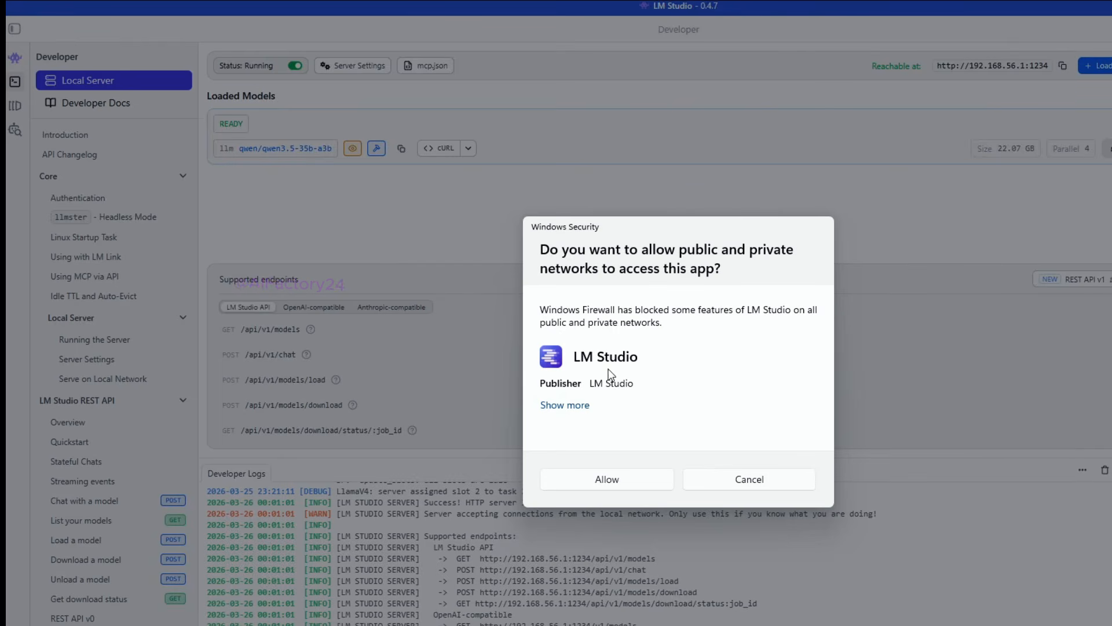
{"action": "left_click", "coordinate": [613, 479]}
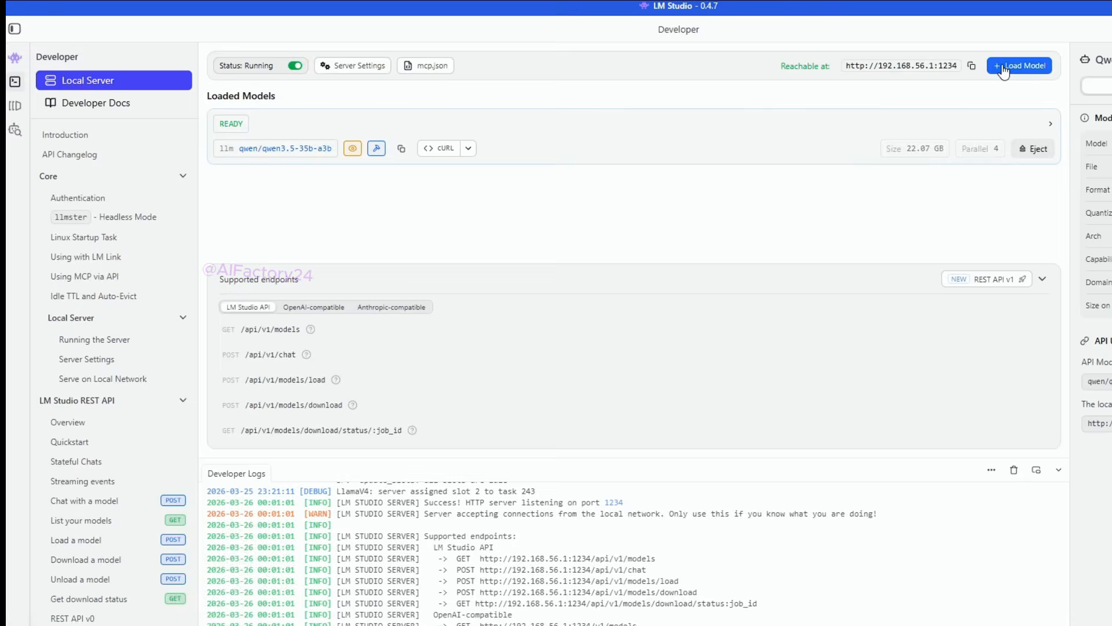
Step: Eject the loaded qwen3.5-35b-a3b model and reload it with manually chosen parameters, using the maximum context length of 262144 tokens
{"action": "left_click", "coordinate": [1004, 68]}
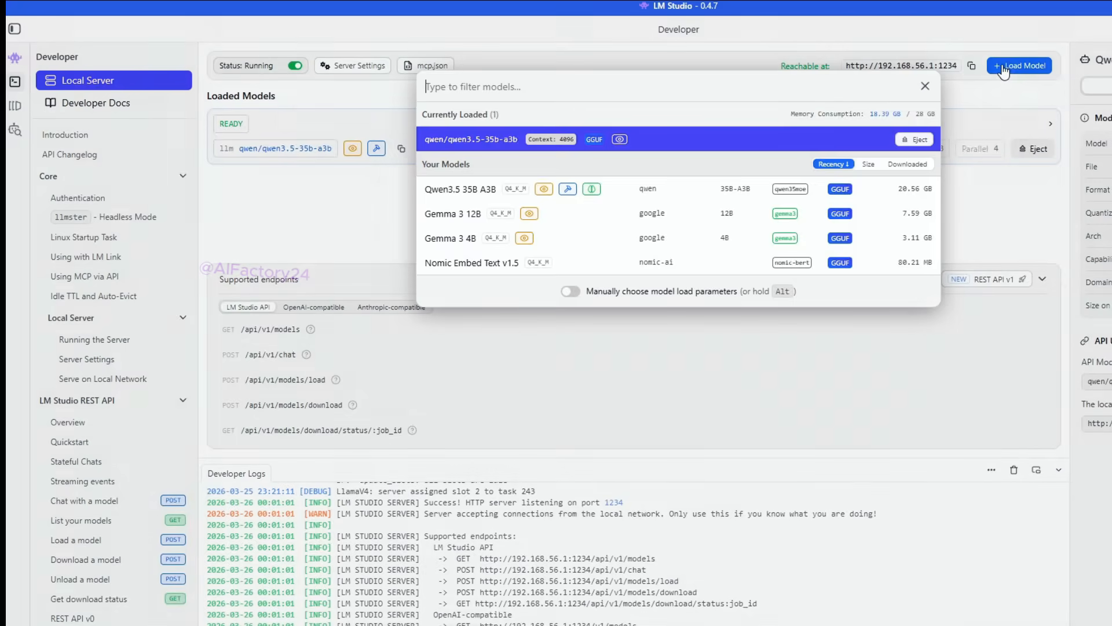
{"action": "left_click", "coordinate": [920, 142]}
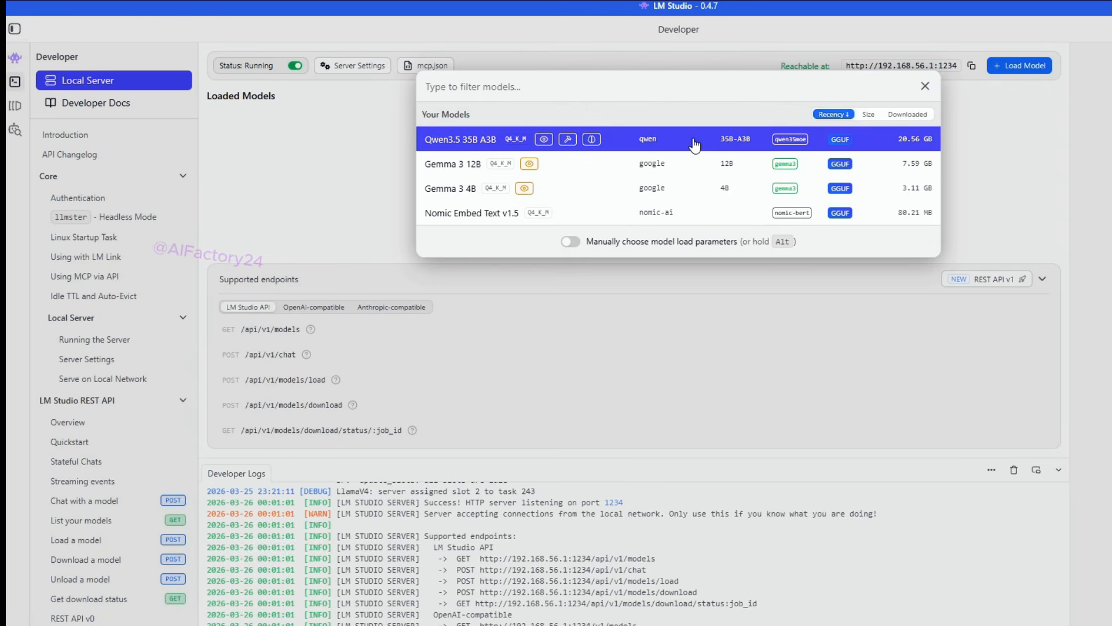
{"action": "left_click", "coordinate": [571, 241]}
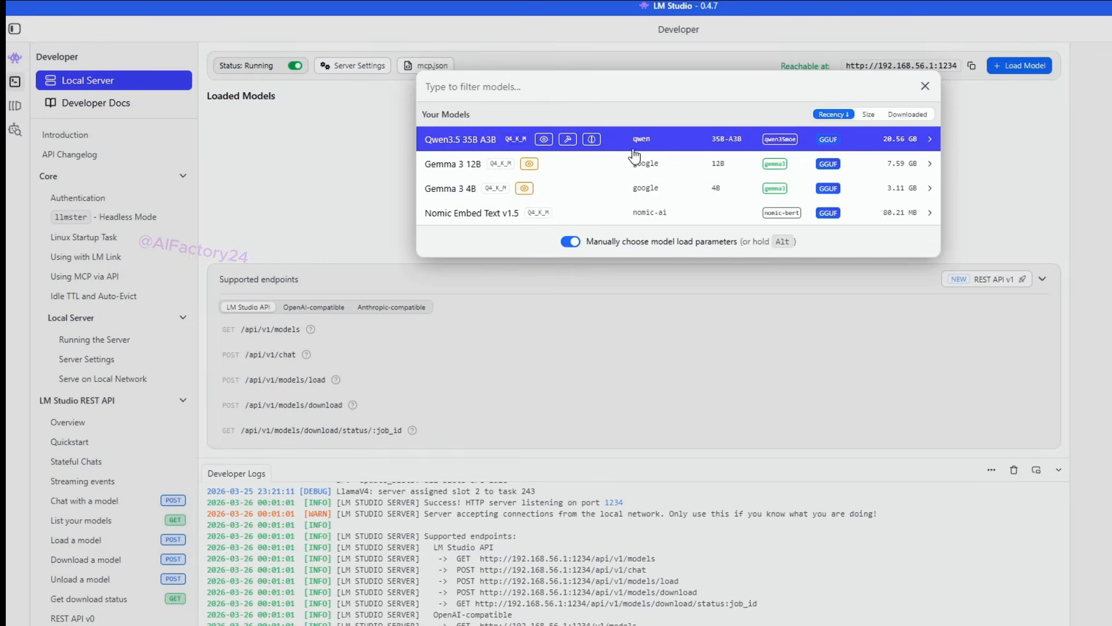
{"action": "left_click", "coordinate": [930, 139]}
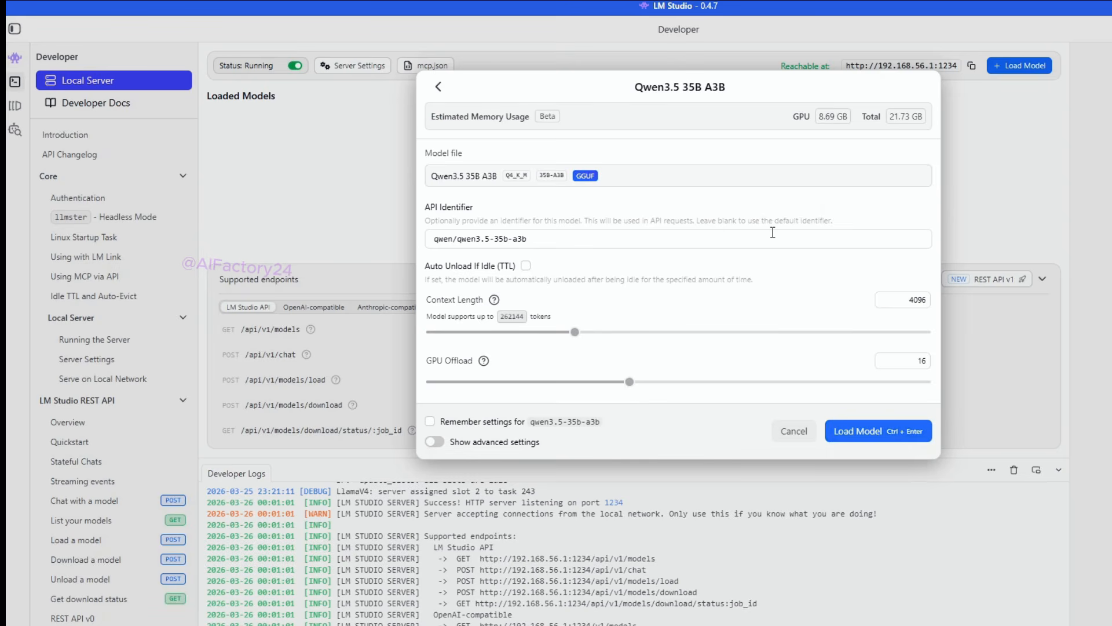
{"action": "left_click", "coordinate": [896, 300]}
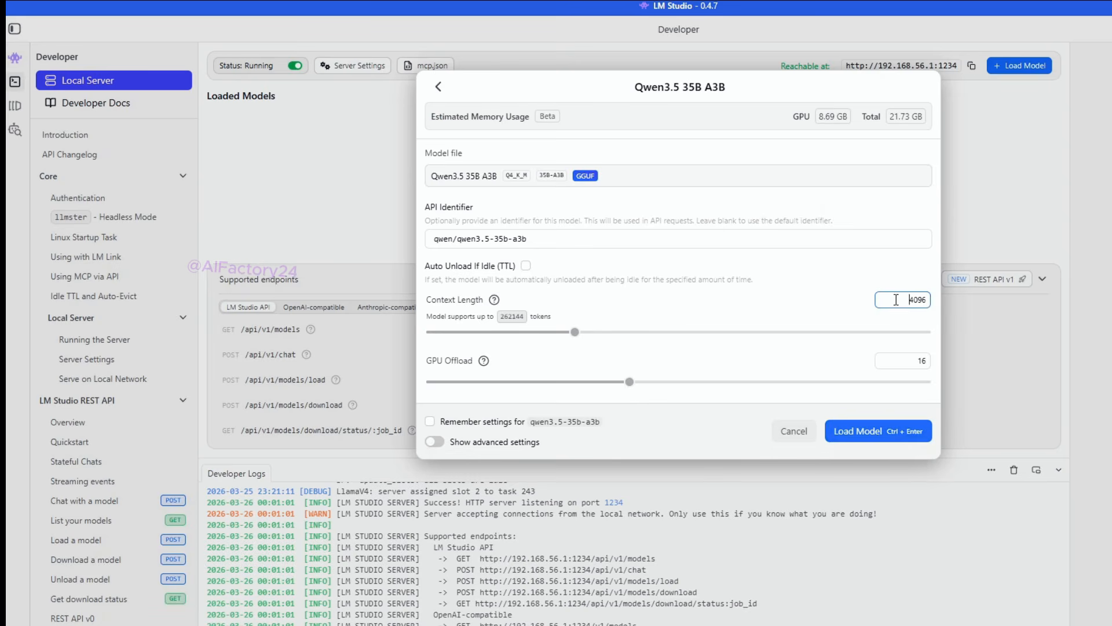
{"action": "left_click", "coordinate": [521, 321]}
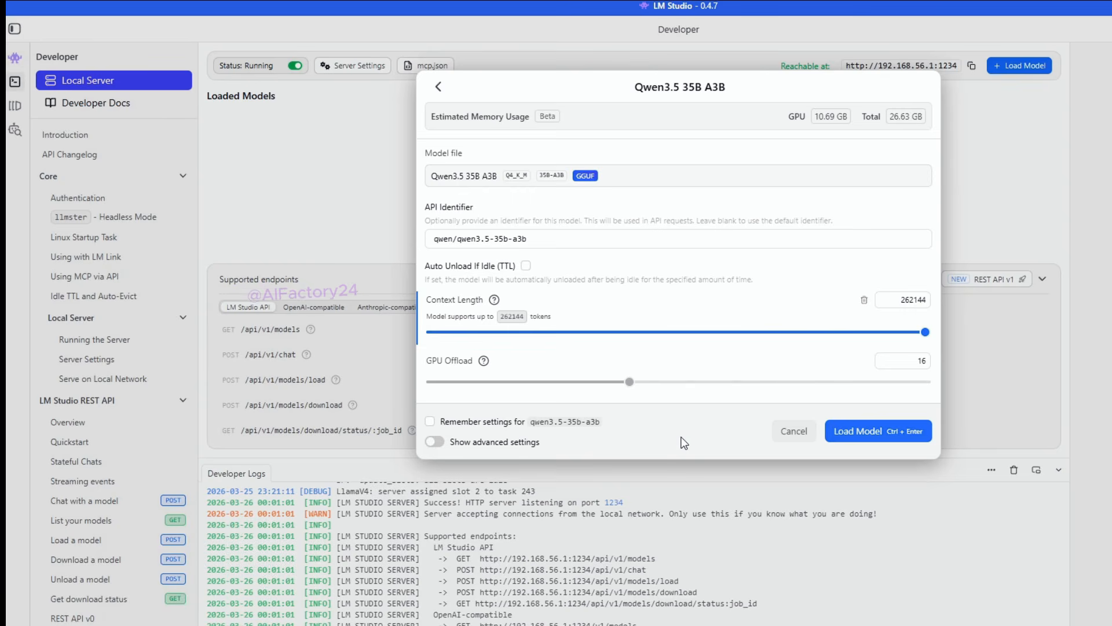
{"action": "left_click", "coordinate": [871, 435]}
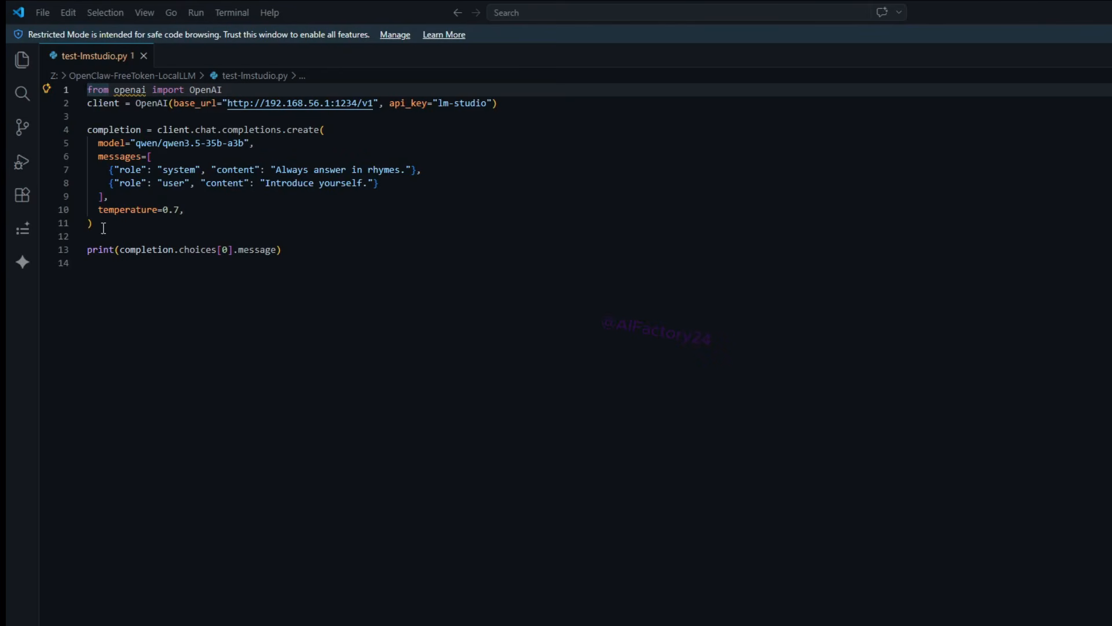
Step: Examine the OpenAI import, base URL, API key, model name, user message and print statement in test-lmstudio.py in VS Code
{"action": "left_click_drag", "start_coordinate": [224, 91], "coordinate": [87, 91]}
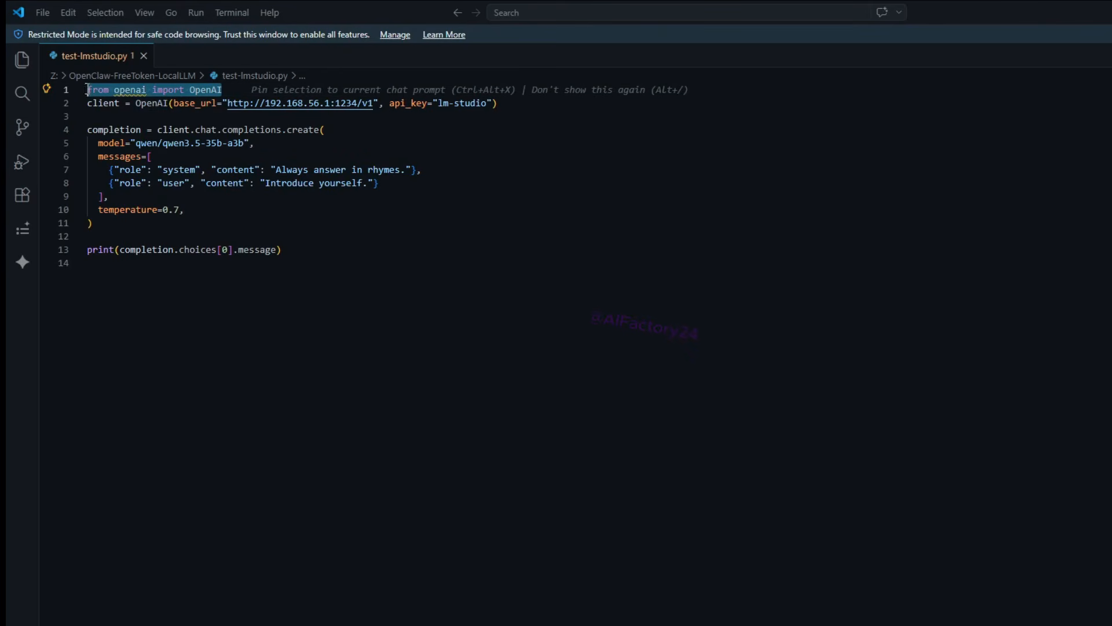
{"action": "left_click", "coordinate": [126, 113]}
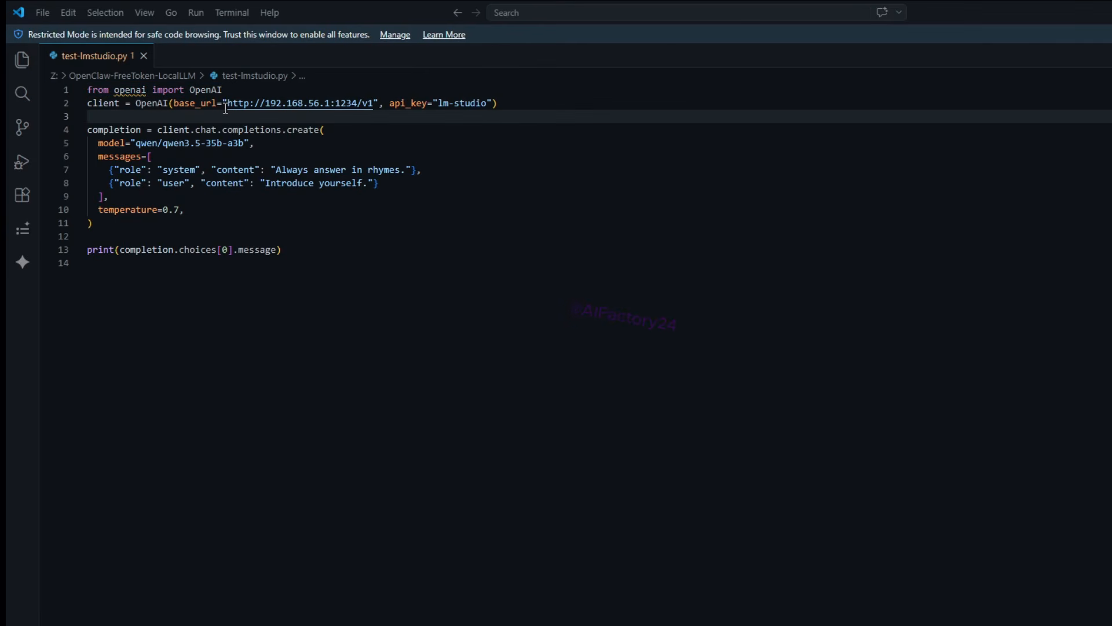
{"action": "left_click_drag", "start_coordinate": [228, 103], "coordinate": [369, 103]}
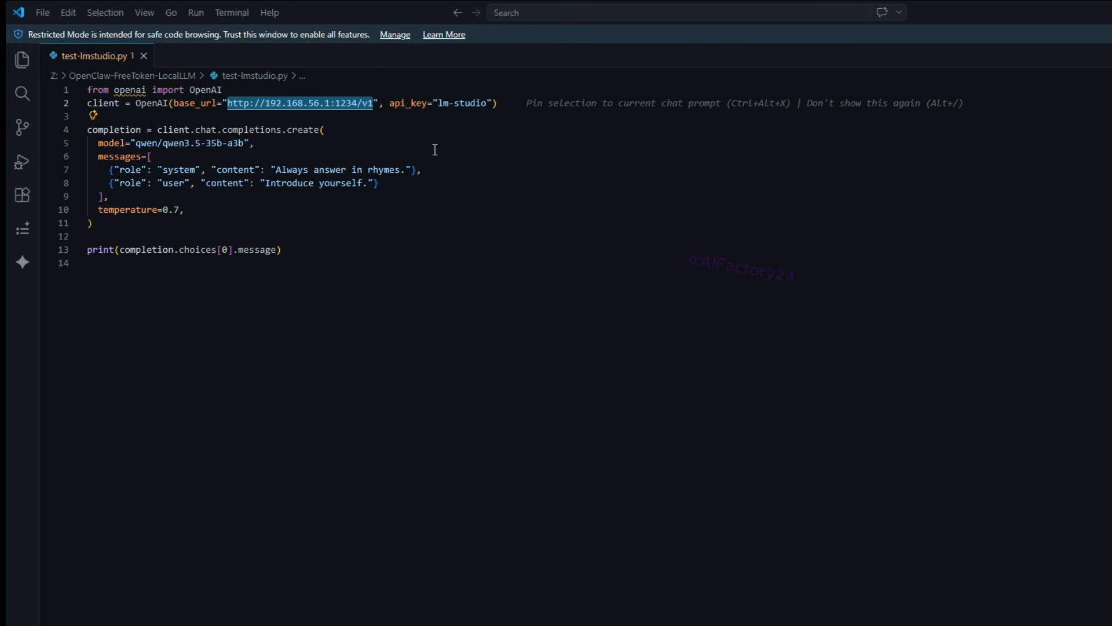
{"action": "left_click", "coordinate": [441, 105]}
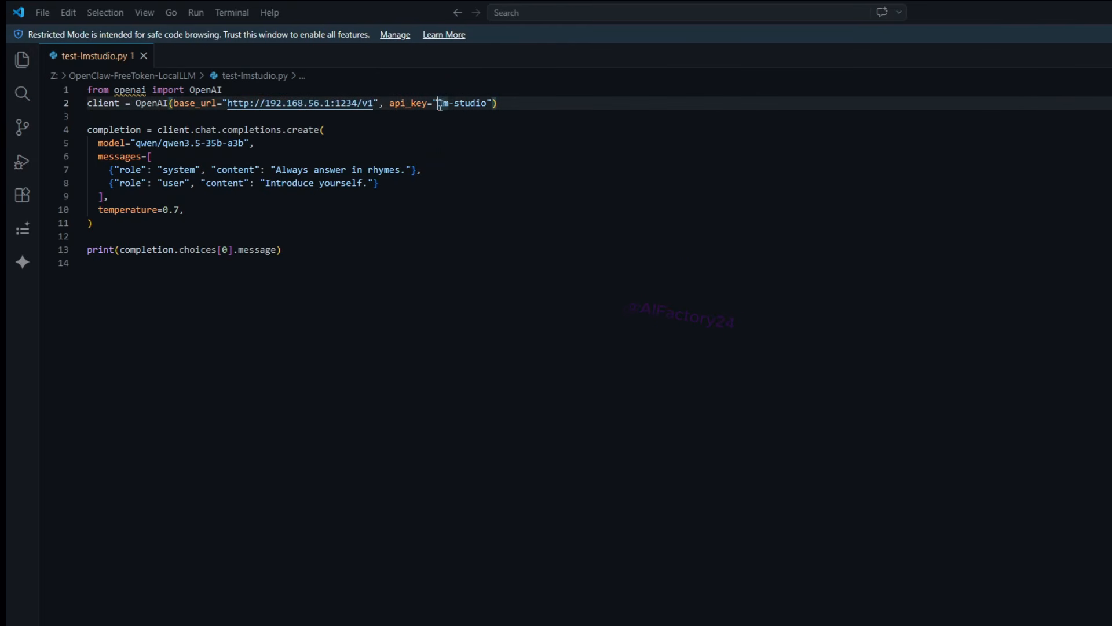
{"action": "left_click_drag", "start_coordinate": [440, 105], "coordinate": [481, 106]}
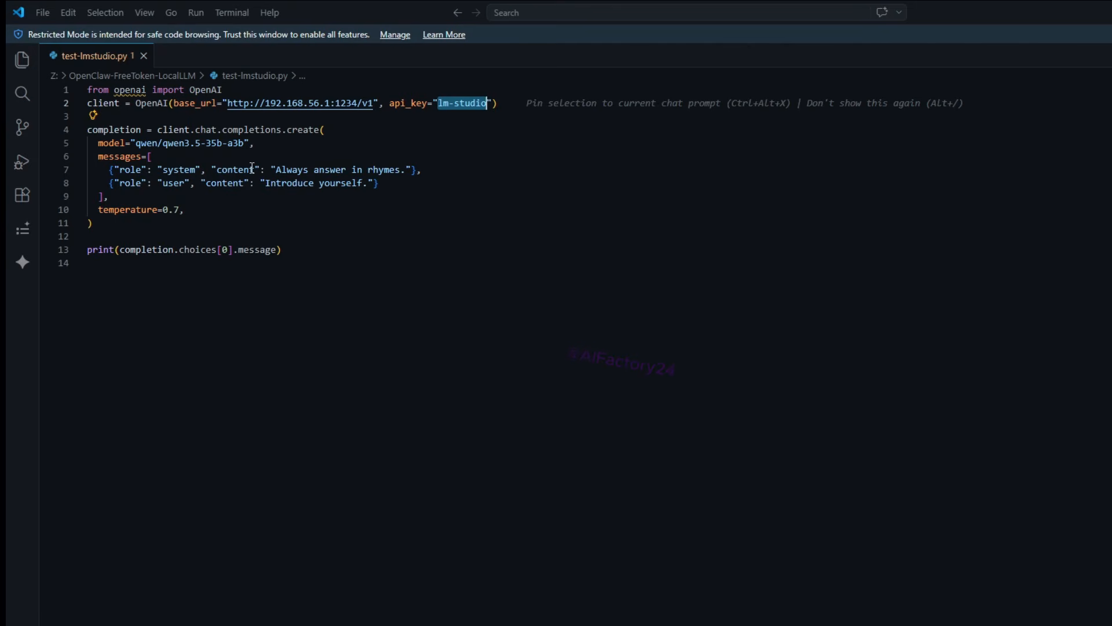
{"action": "left_click", "coordinate": [148, 144]}
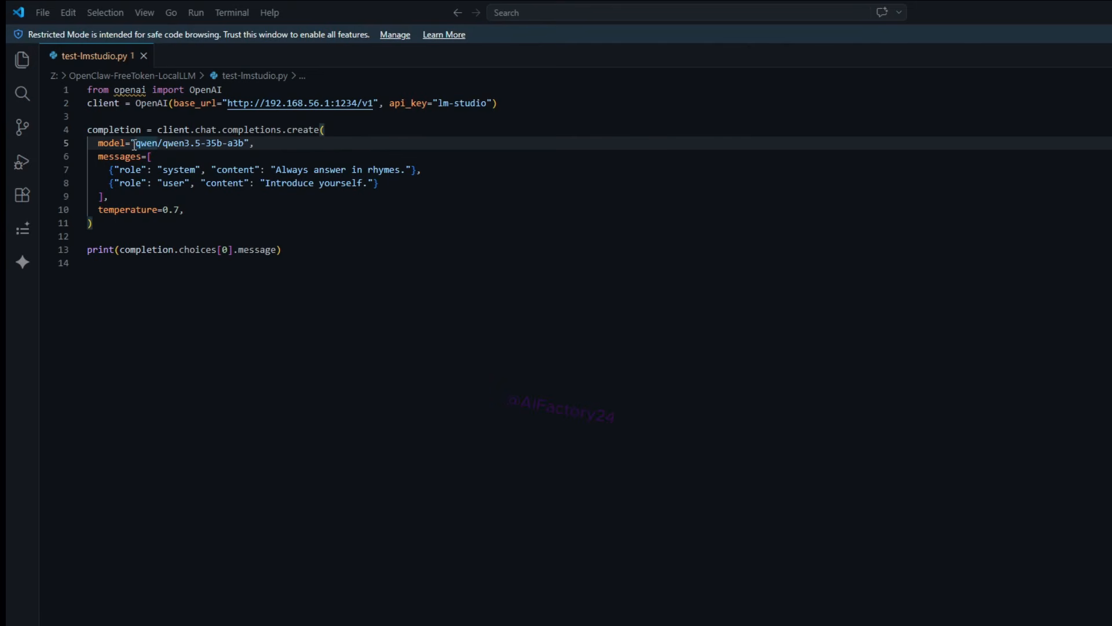
{"action": "left_click_drag", "start_coordinate": [138, 144], "coordinate": [243, 145]}
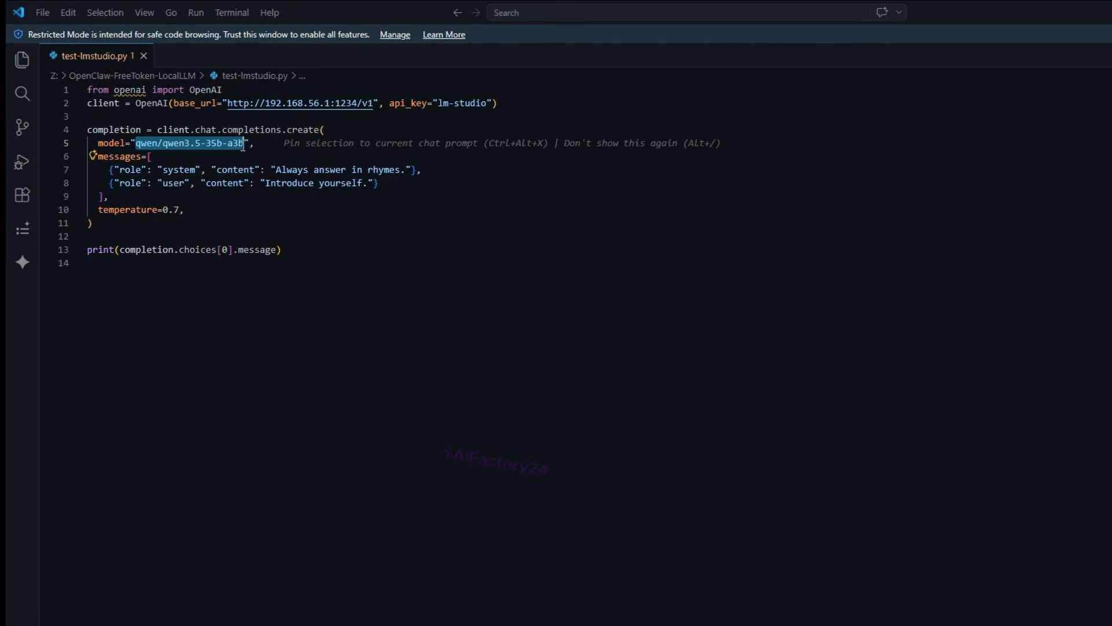
{"action": "left_click", "coordinate": [192, 211]}
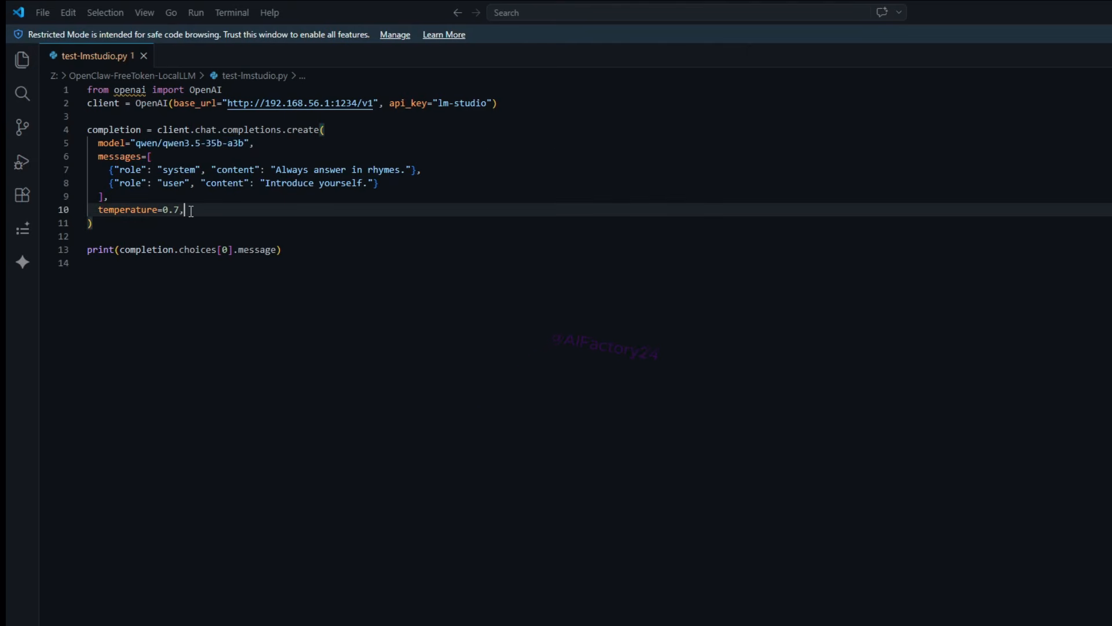
{"action": "left_click_drag", "start_coordinate": [266, 184], "coordinate": [365, 184]}
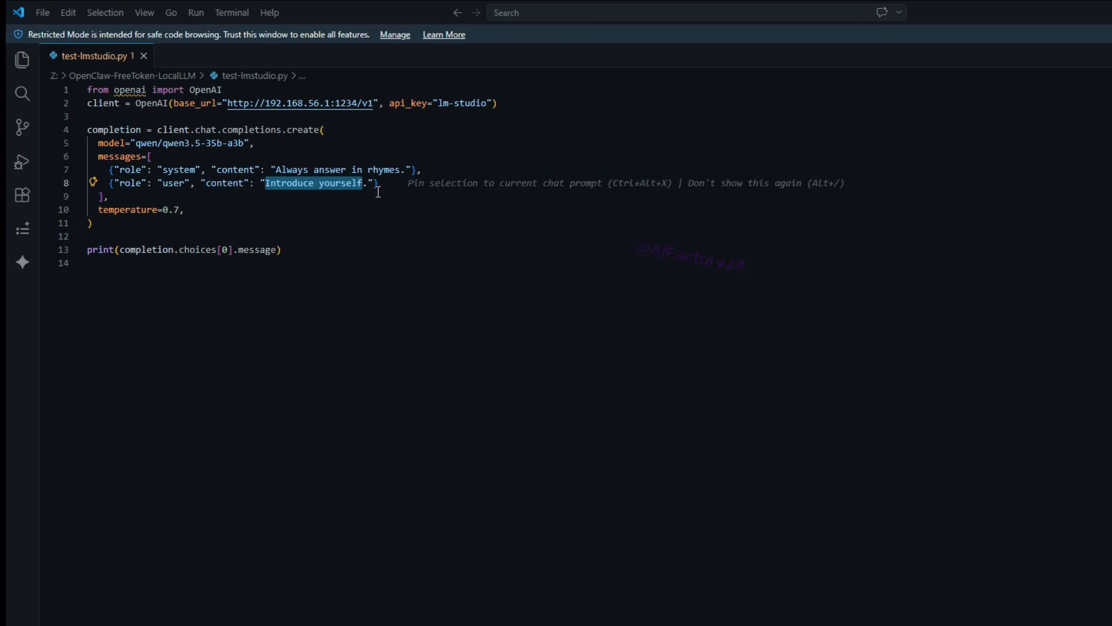
{"action": "left_click", "coordinate": [194, 212]}
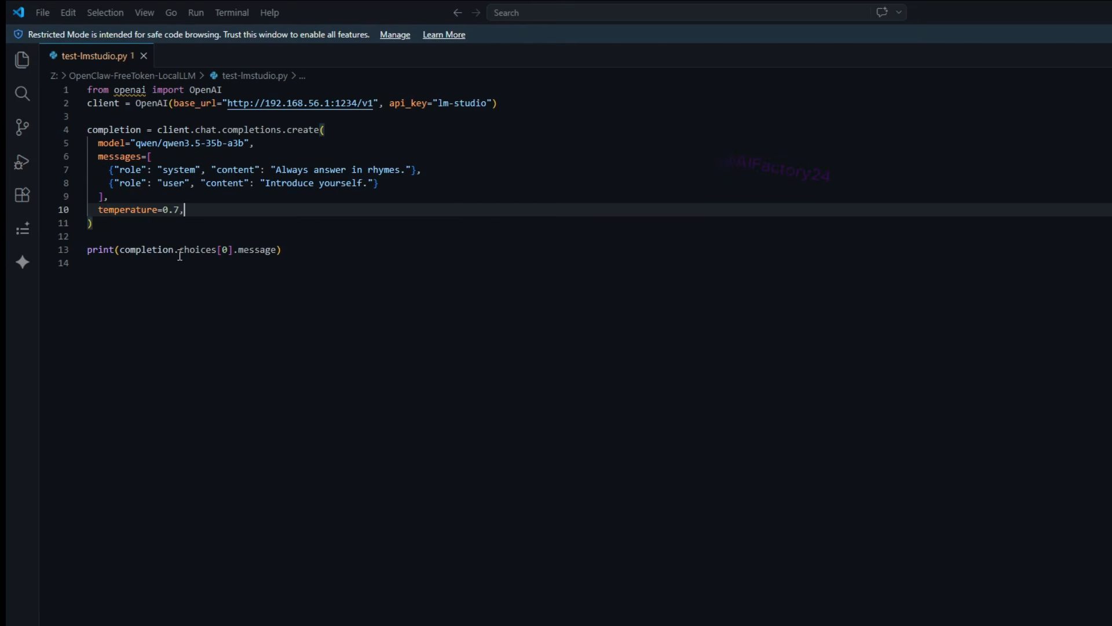
{"action": "left_click_drag", "start_coordinate": [276, 250], "coordinate": [122, 255]}
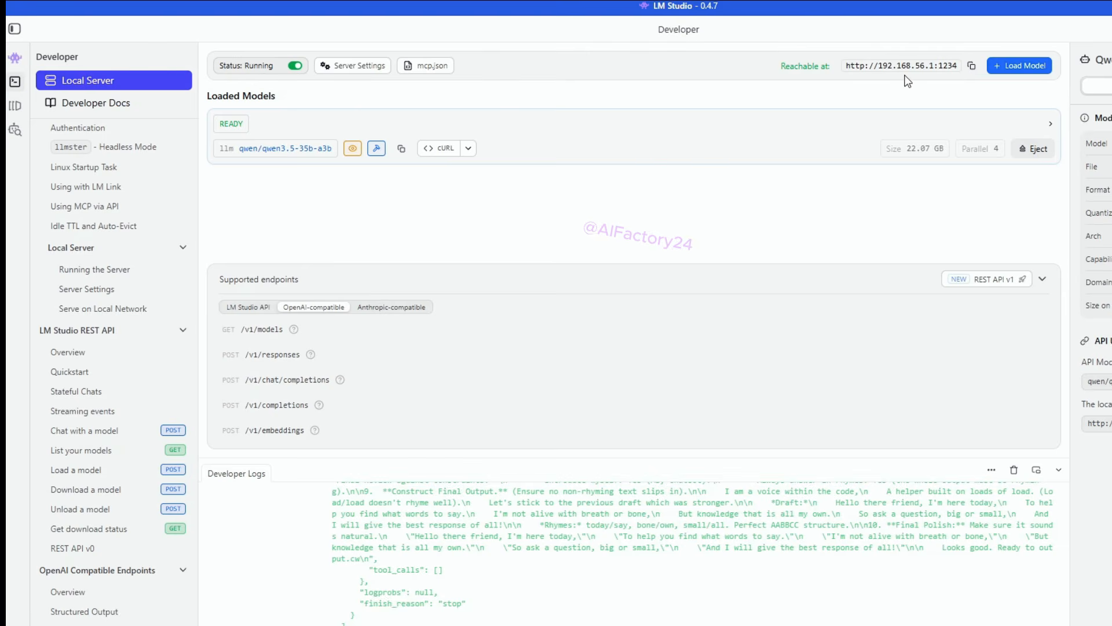
Step: Copy the server address and model identifier in LM Studio and compare them with base_url and model in test-lmstudio.py
{"action": "left_click", "coordinate": [972, 65]}
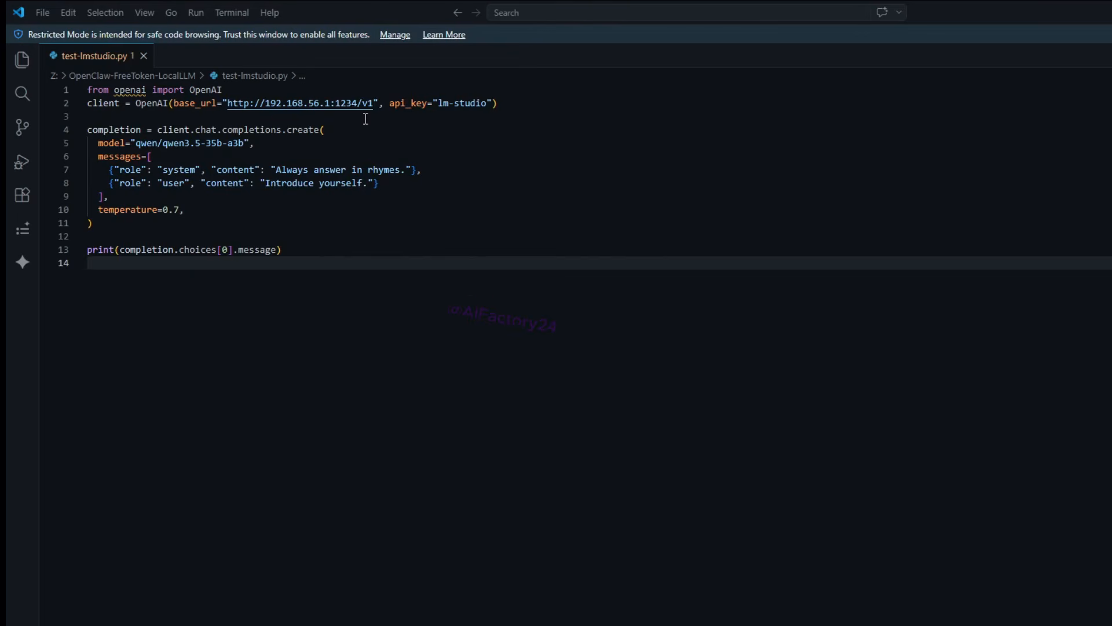
{"action": "left_click_drag", "start_coordinate": [373, 103], "coordinate": [227, 104]}
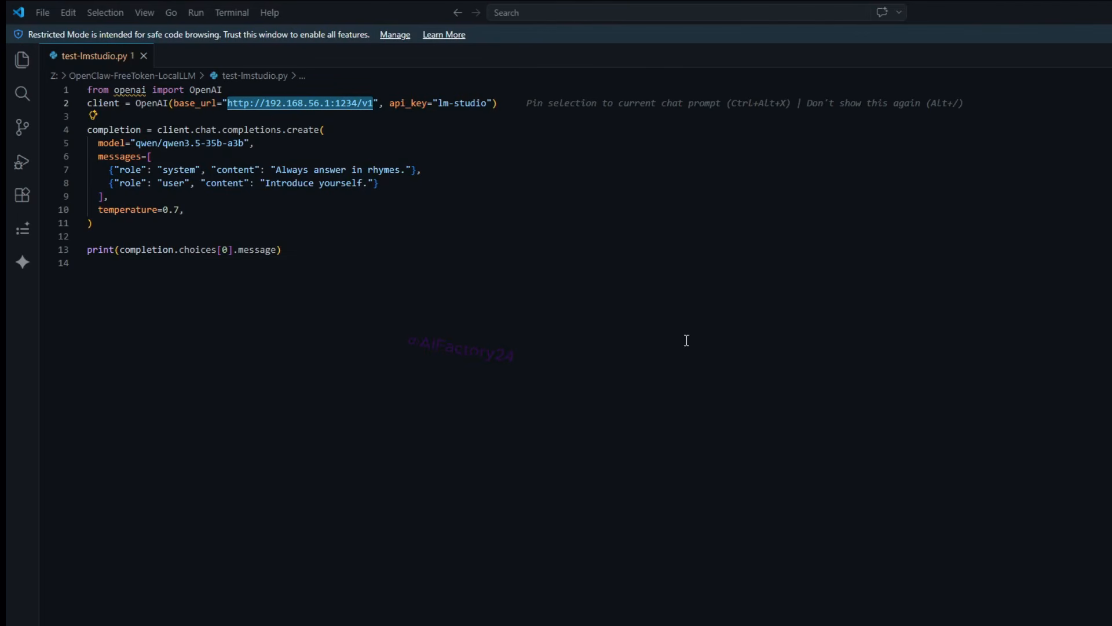
{"action": "left_click_drag", "start_coordinate": [374, 103], "coordinate": [227, 103]}
{"action": "left_click", "coordinate": [881, 624]}
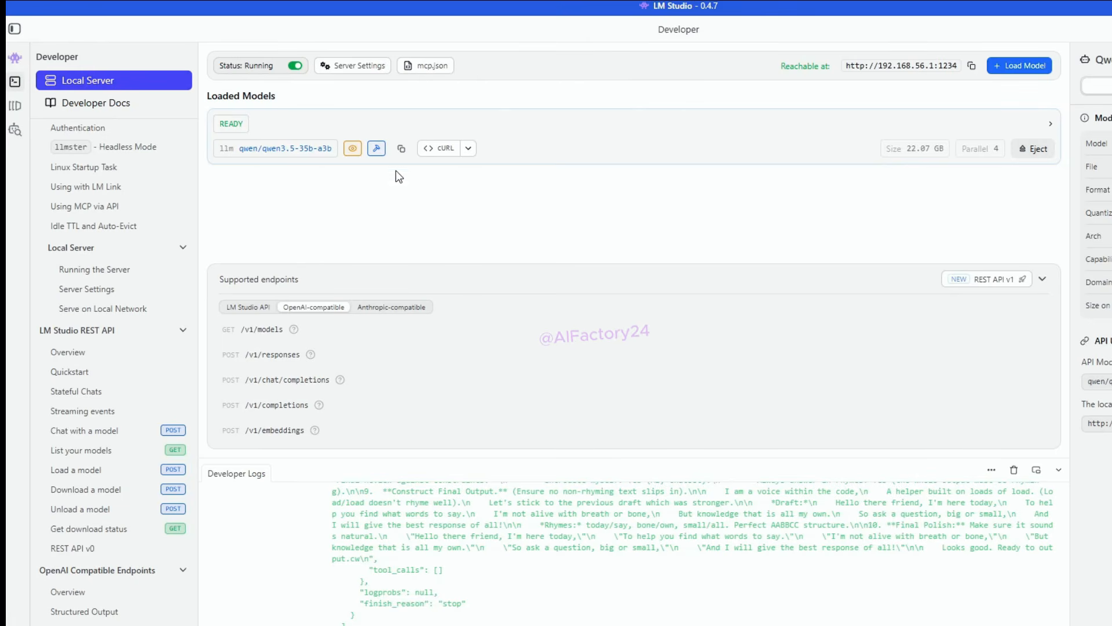
{"action": "left_click", "coordinate": [400, 153]}
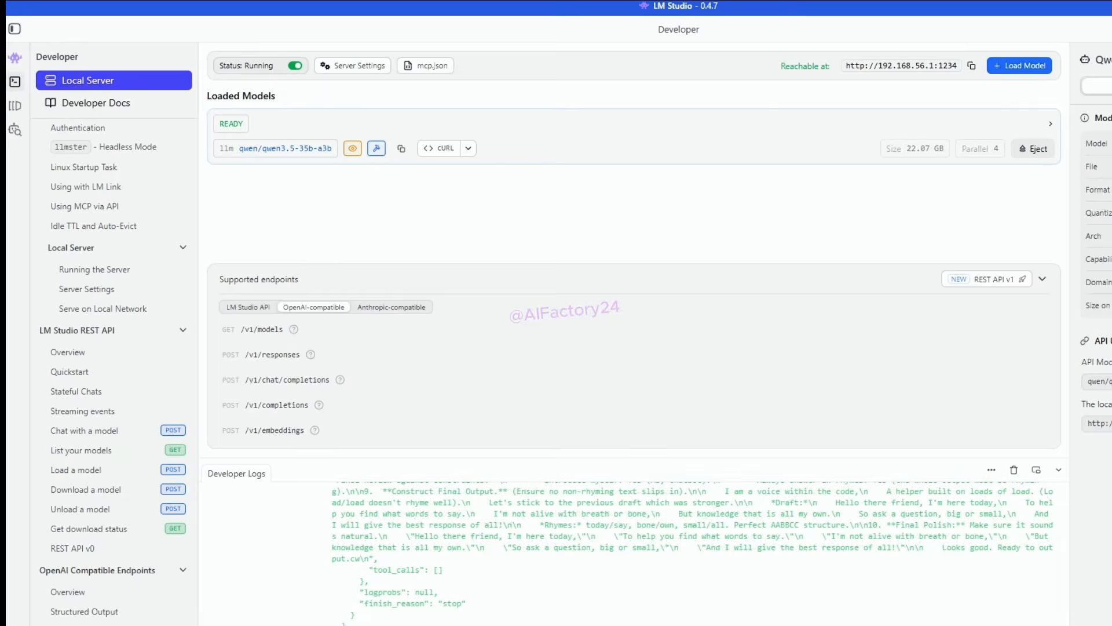
{"action": "left_click", "coordinate": [851, 623]}
{"action": "left_click", "coordinate": [183, 149]}
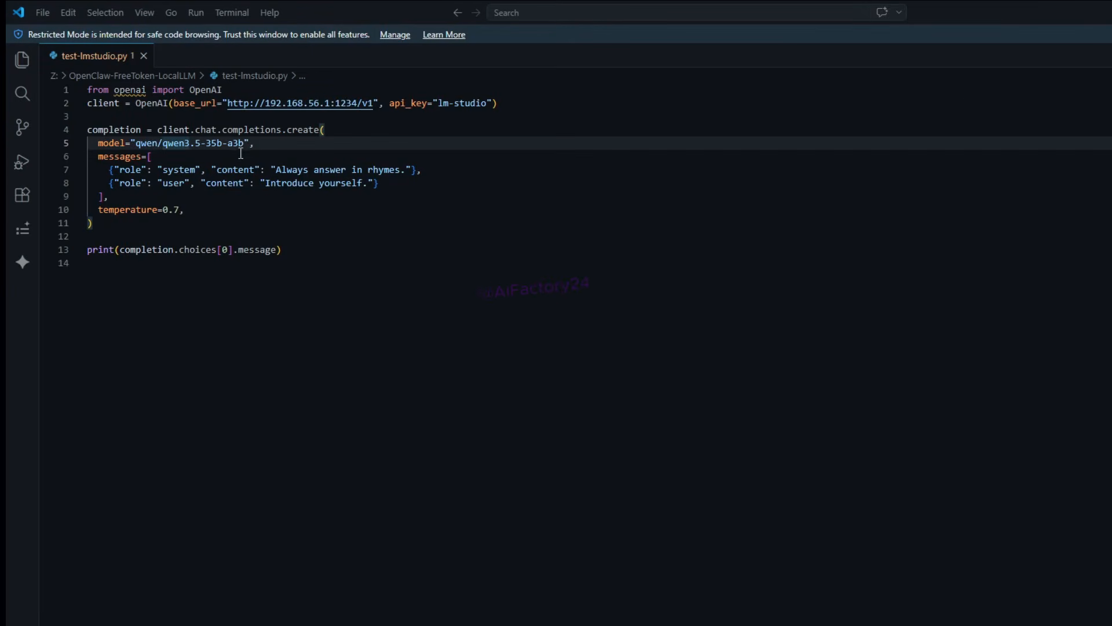
{"action": "left_click_drag", "start_coordinate": [243, 145], "coordinate": [135, 145]}
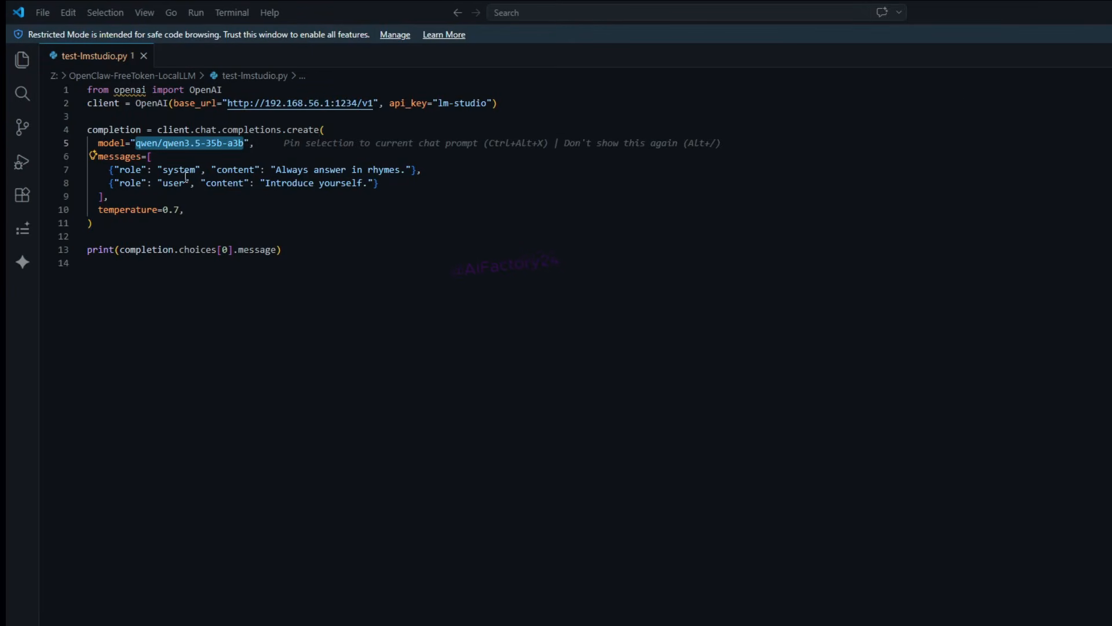
{"action": "left_click", "coordinate": [167, 153]}
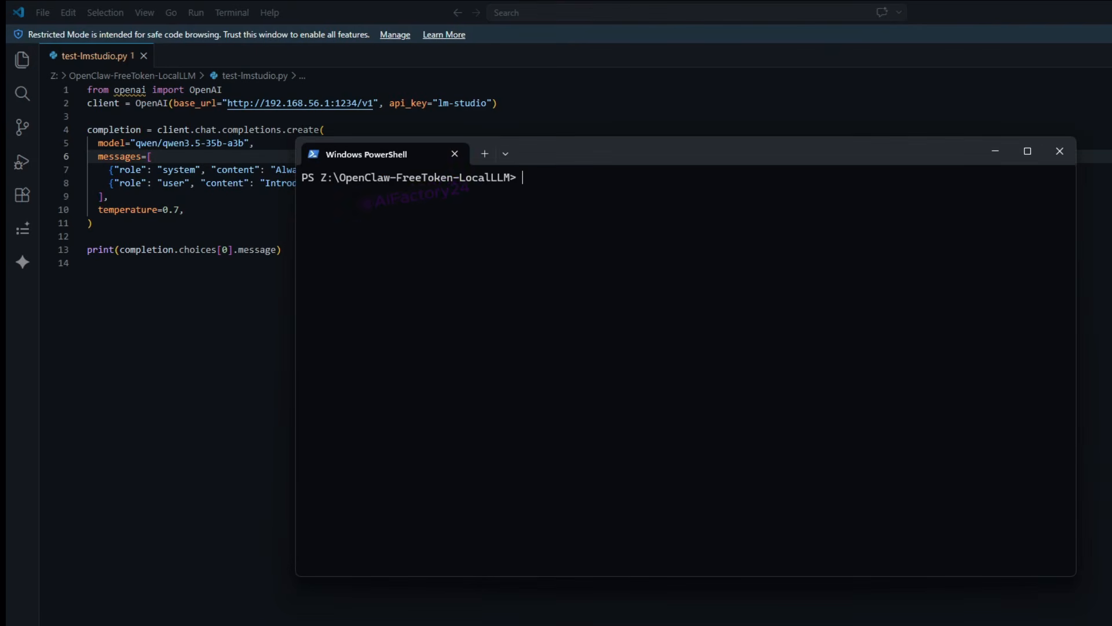
Step: Run test-lmstudio.py with python3 in PowerShell, and check the request's progress on LM Studio's local server
{"action": "key", "text": "Up"}
{"action": "key", "text": "Up"}
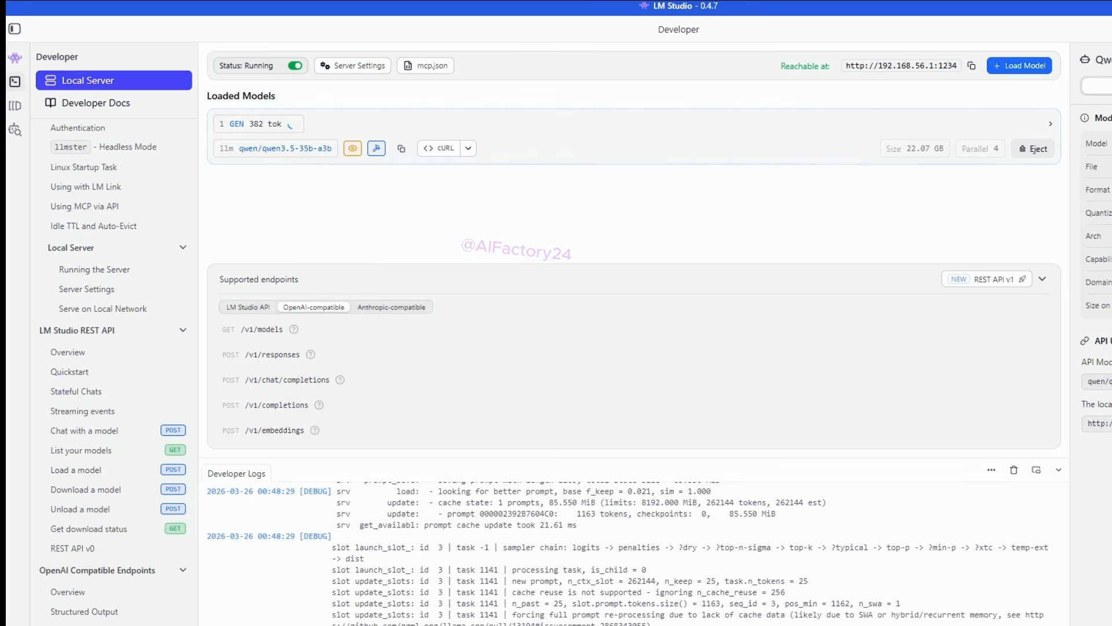
{"action": "left_click", "coordinate": [905, 623]}
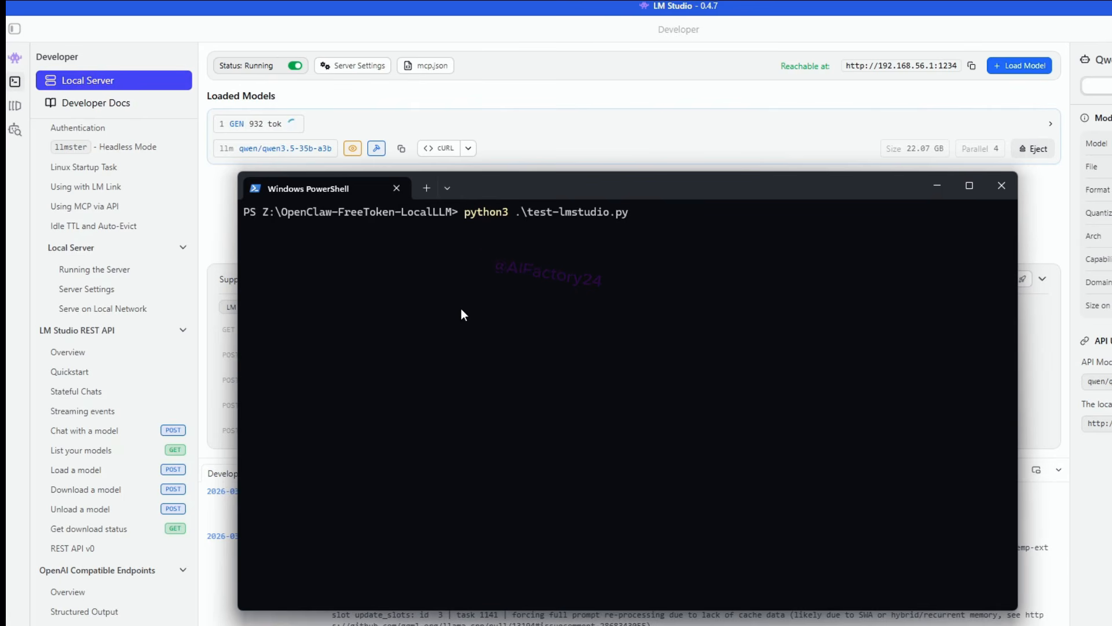
{"action": "key", "text": "Return"}
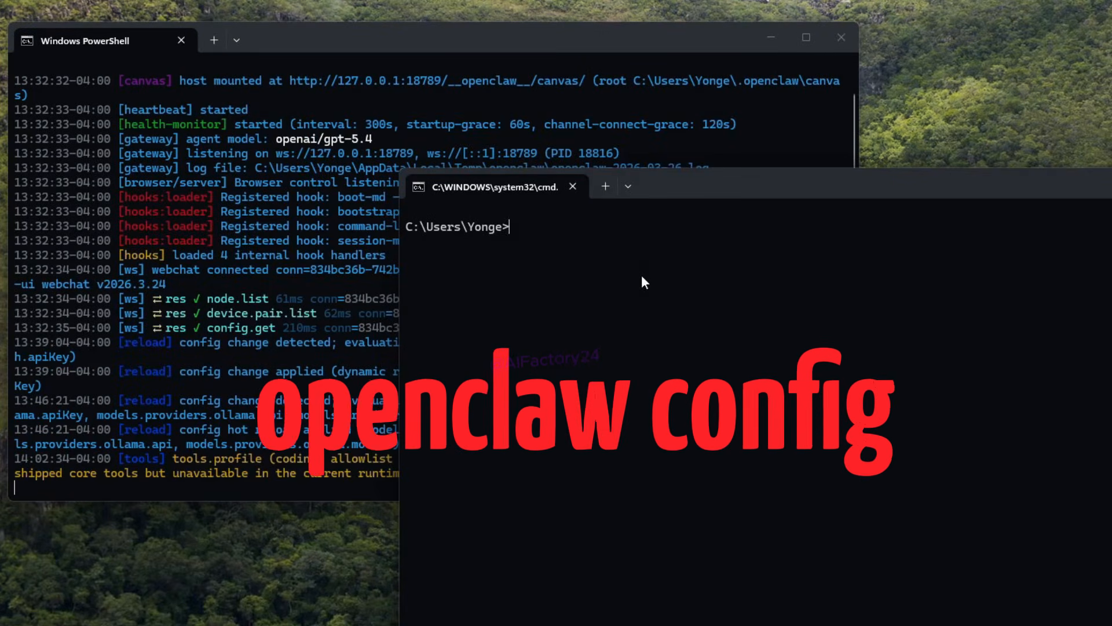
Step: Start openclaw config in a command prompt, choose Local (this machine) for the Gateway, and open the Model section
{"action": "type", "text": "openclaw config"}
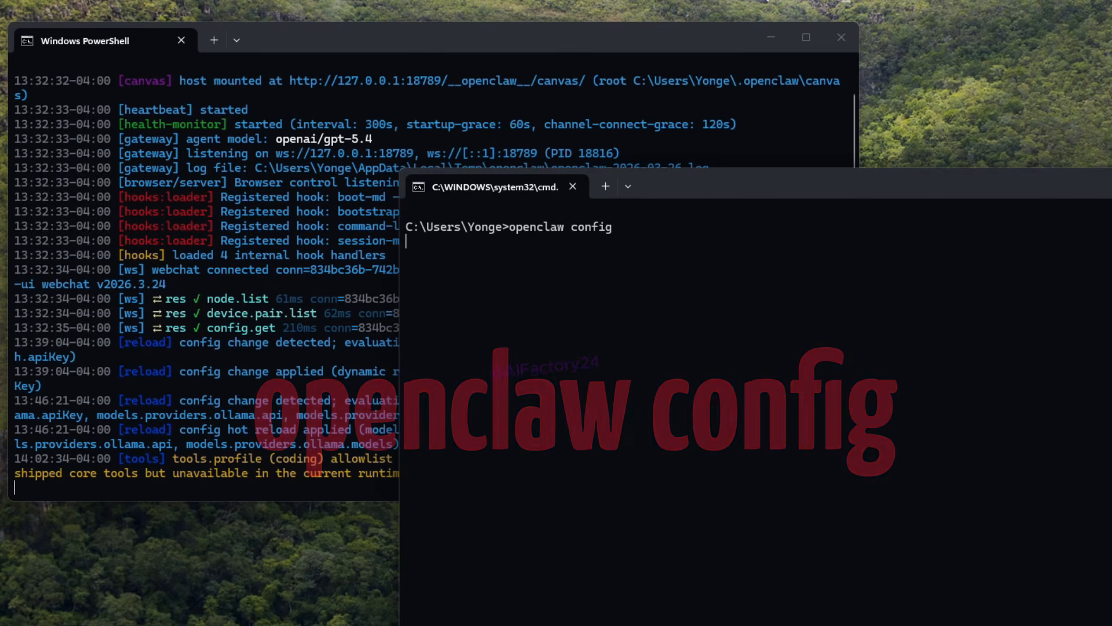
{"action": "key", "text": "Return"}
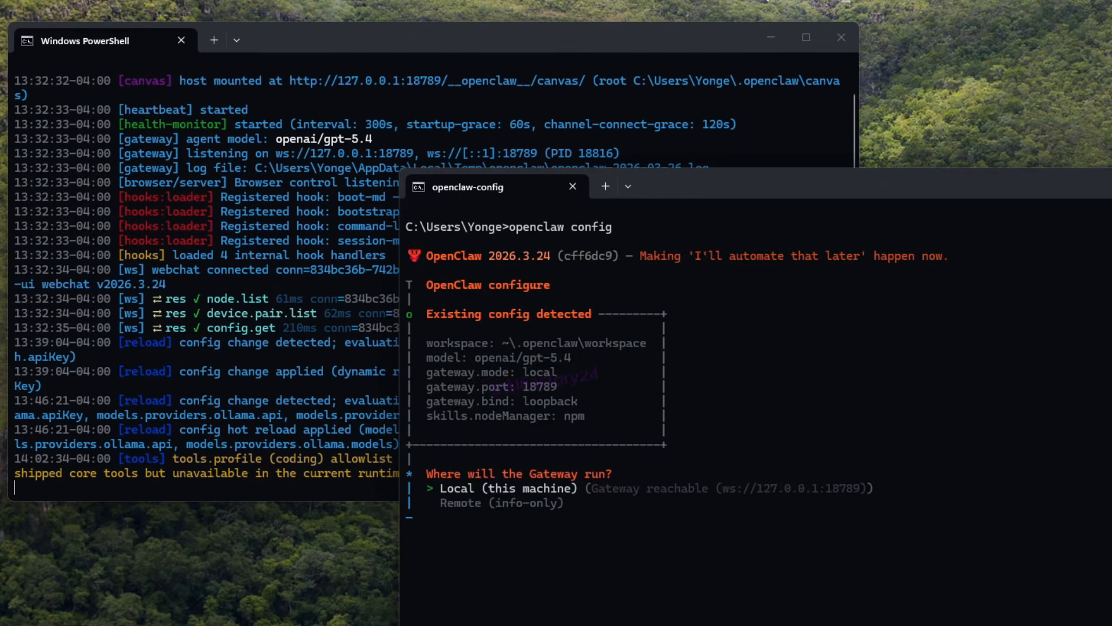
{"action": "key", "text": "Return"}
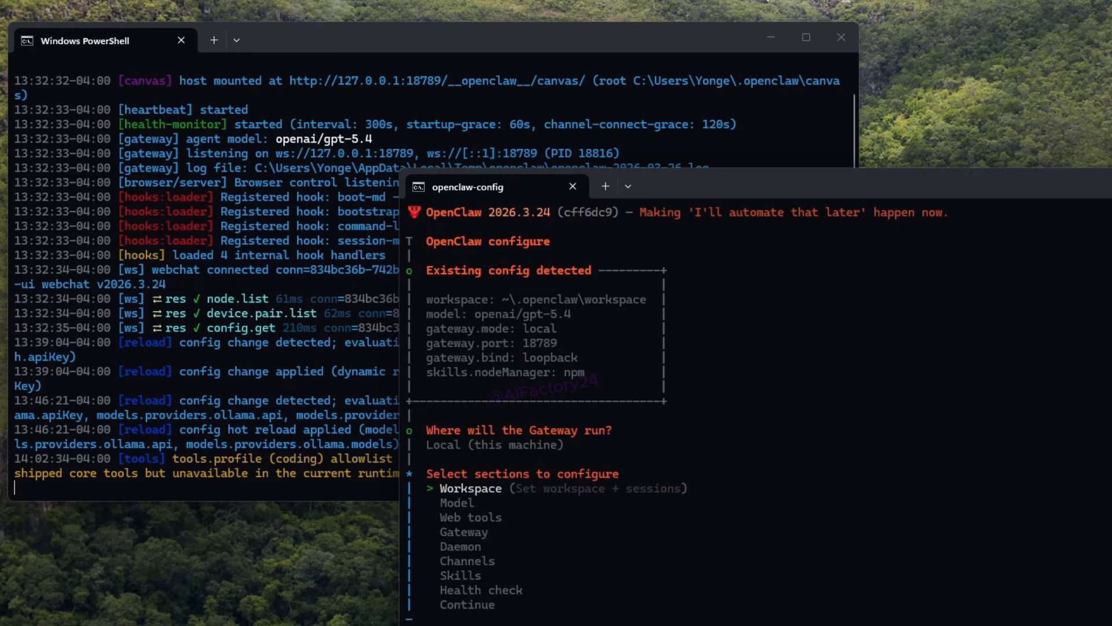
{"action": "key", "text": "Down"}
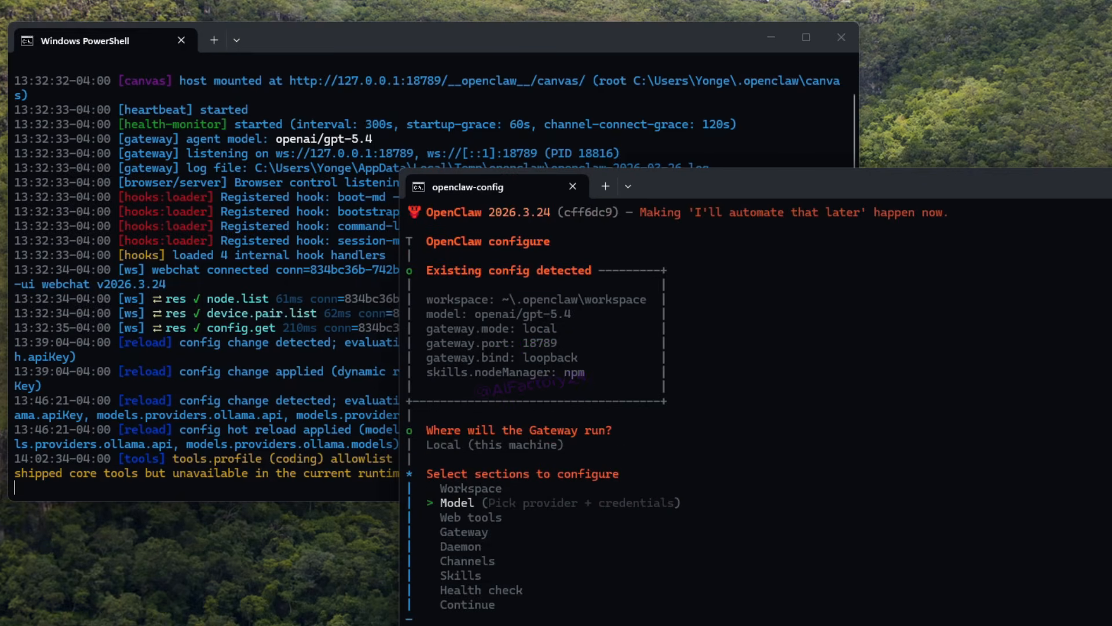
{"action": "key", "text": "Return"}
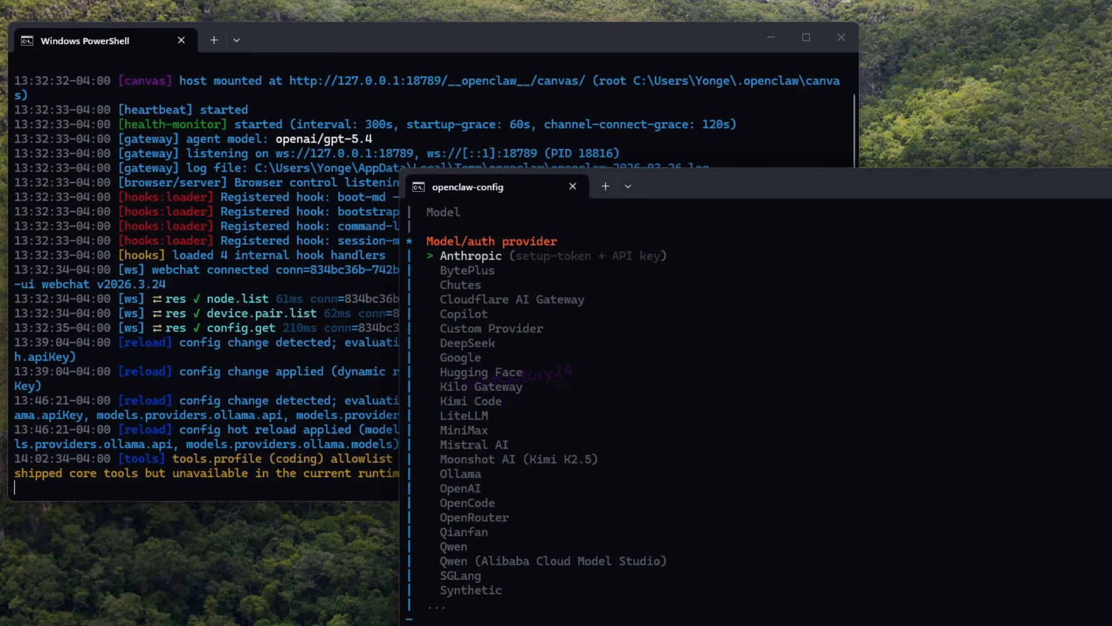
Step: Choose Ollama as the model/auth provider
{"action": "key", "text": "Down"}
{"action": "key", "text": "Down"}
{"action": "key", "text": "Down"}
{"action": "key", "text": "Down"}
{"action": "key", "text": "Down"}
{"action": "key", "text": "Down"}
{"action": "key", "text": "Down"}
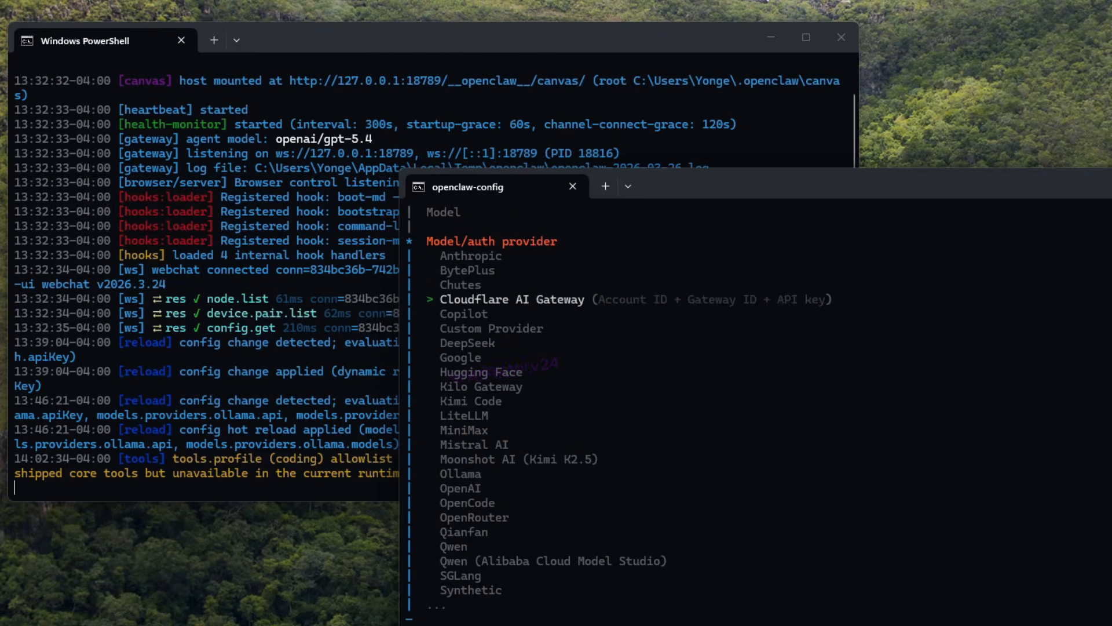
{"action": "key", "text": "Down"}
{"action": "key", "text": "Down"}
{"action": "key", "text": "Down"}
{"action": "key", "text": "Down"}
{"action": "key", "text": "Down"}
{"action": "key", "text": "Down"}
{"action": "key", "text": "Down"}
{"action": "key", "text": "Down"}
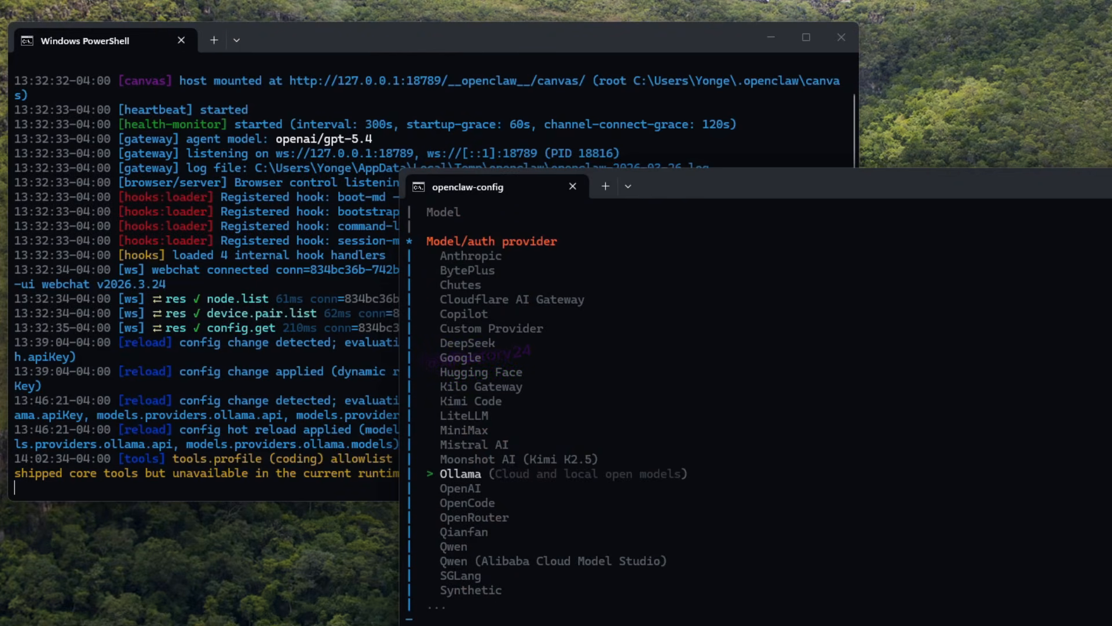
{"action": "key", "text": "Return"}
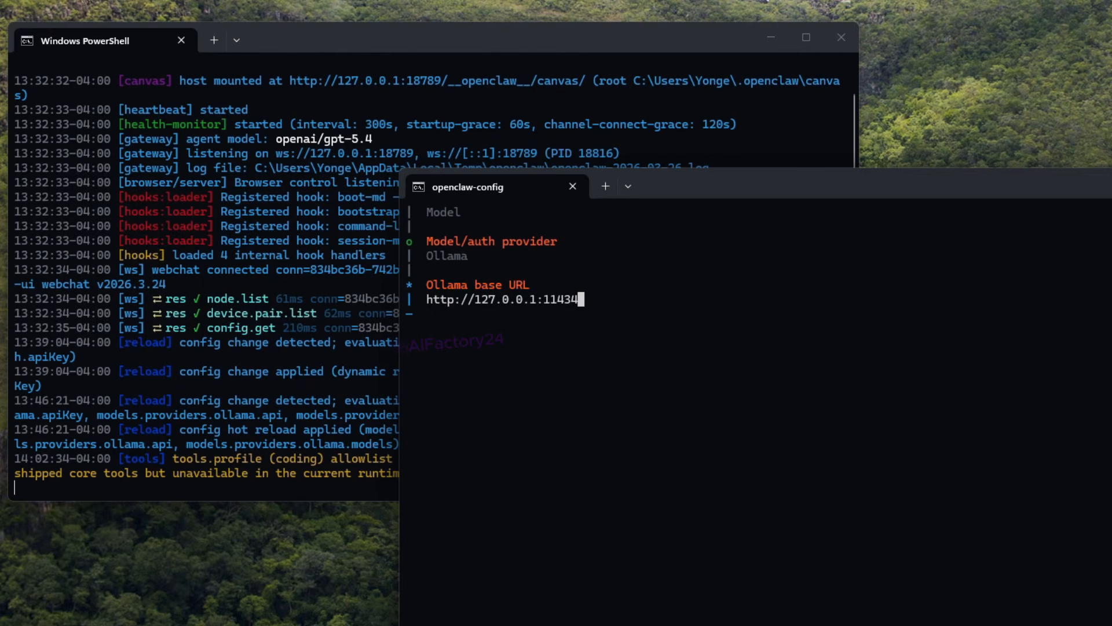
{"action": "key", "text": "BackSpace"}
{"action": "key", "text": "BackSpace"}
{"action": "key", "text": "BackSpace"}
{"action": "key", "text": "BackSpace"}
{"action": "key", "text": "BackSpace"}
{"action": "key", "text": "BackSpace"}
{"action": "key", "text": "BackSpace"}
{"action": "key", "text": "BackSpace"}
{"action": "key", "text": "BackSpace"}
{"action": "key", "text": "BackSpace"}
{"action": "key", "text": "BackSpace"}
{"action": "key", "text": "BackSpace"}
{"action": "key", "text": "BackSpace"}
{"action": "key", "text": "BackSpace"}
{"action": "key", "text": "BackSpace"}
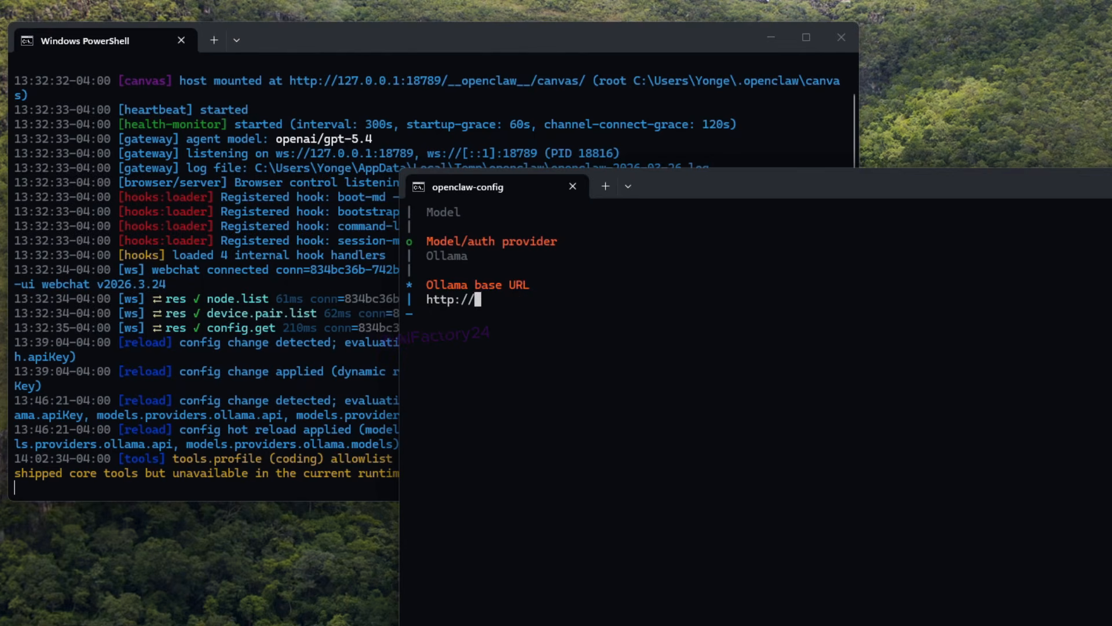
{"action": "key", "text": "BackSpace"}
{"action": "key", "text": "BackSpace"}
{"action": "key", "text": "BackSpace"}
{"action": "key", "text": "BackSpace"}
{"action": "key", "text": "BackSpace"}
{"action": "key", "text": "BackSpace"}
{"action": "key", "text": "BackSpace"}
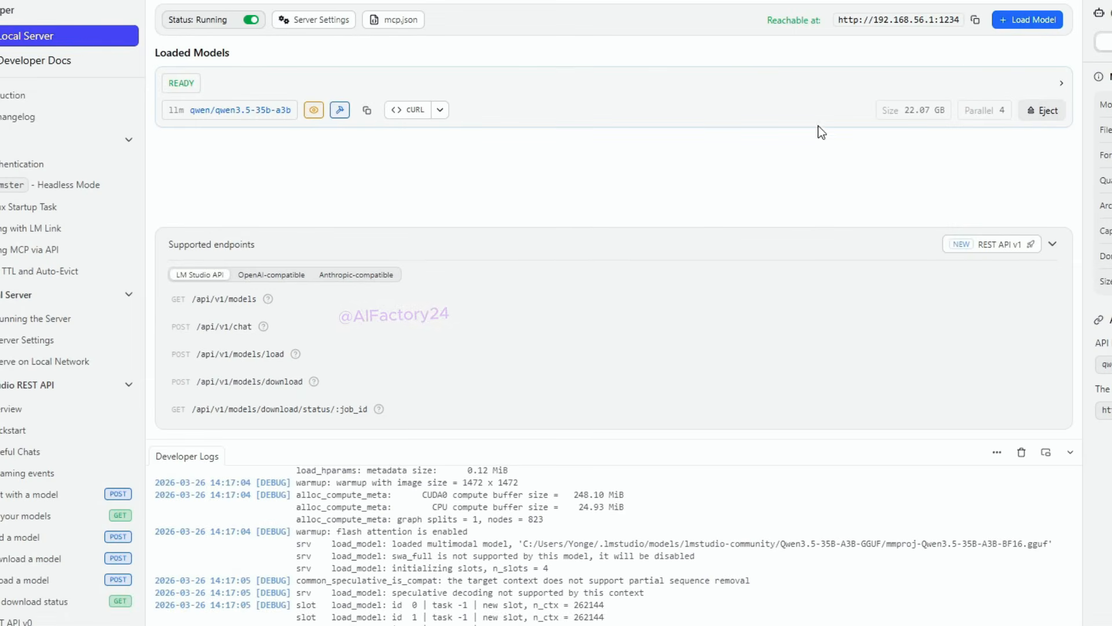
{"action": "left_click", "coordinate": [975, 20]}
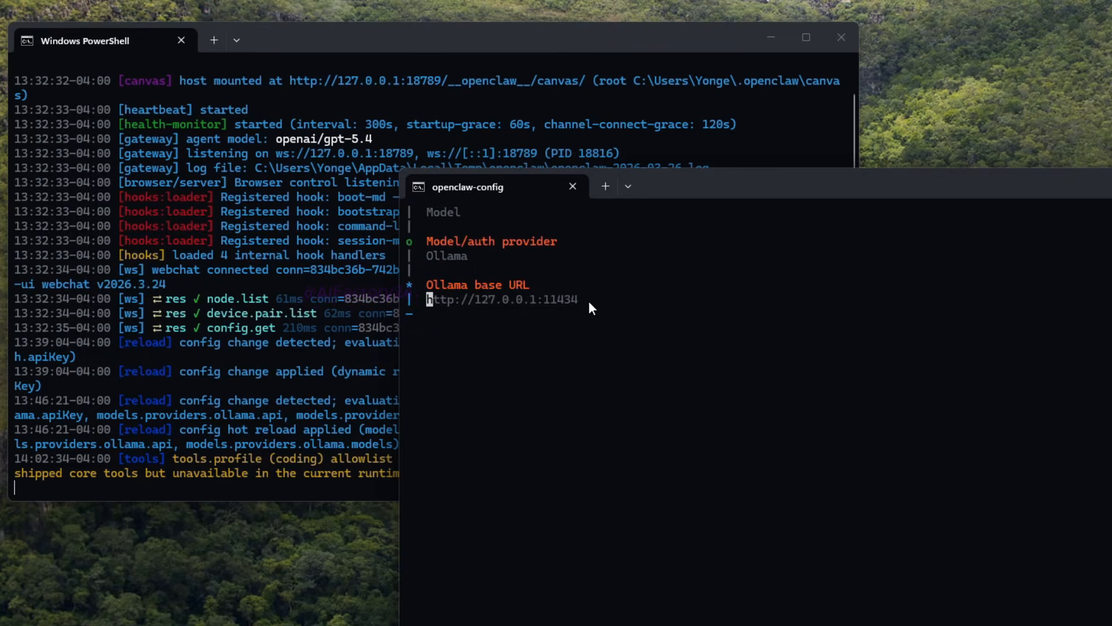
{"action": "key", "text": "ctrl+v"}
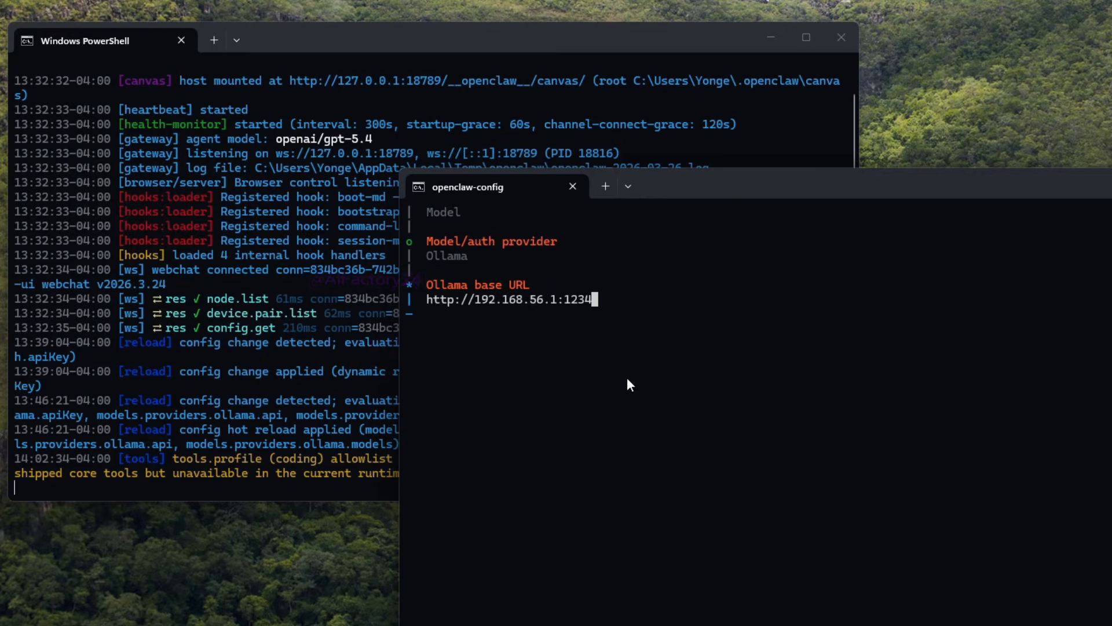
{"action": "key", "text": "Return"}
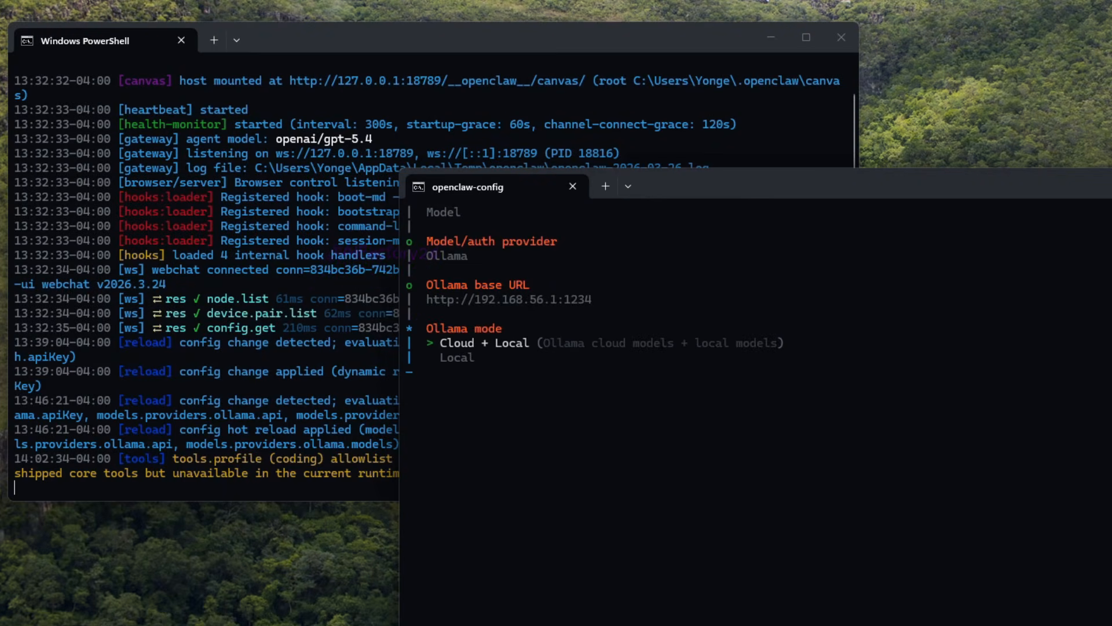
{"action": "key", "text": "Down"}
{"action": "key", "text": "Return"}
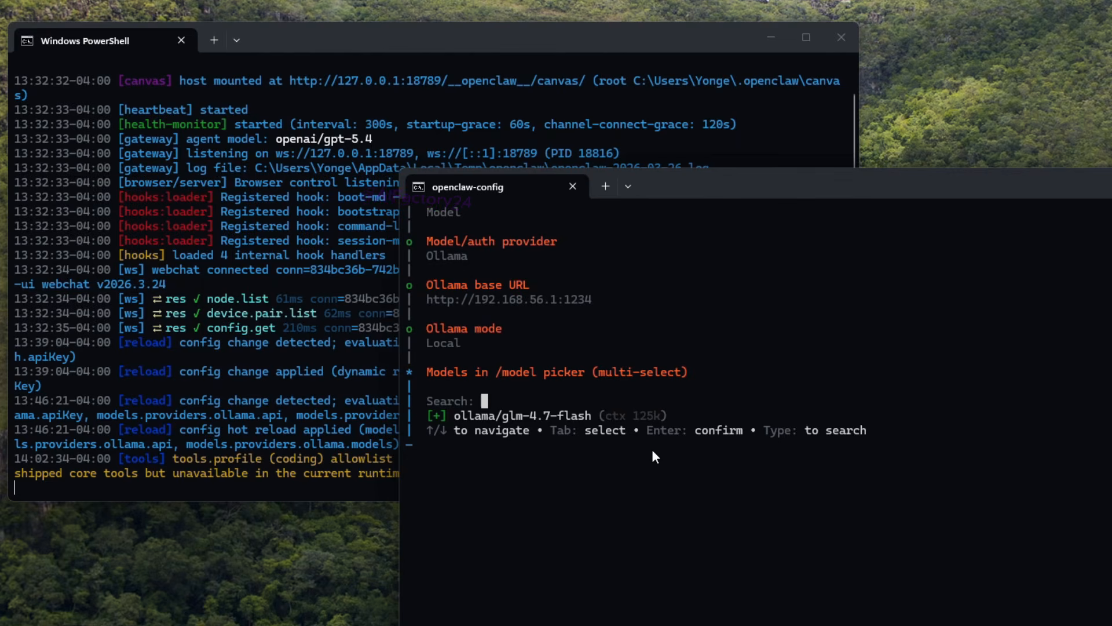
Step: Keep ollama/glm-4.7-flash as the selected model and finish the OpenClaw configuration with Continue
{"action": "key", "text": "Down"}
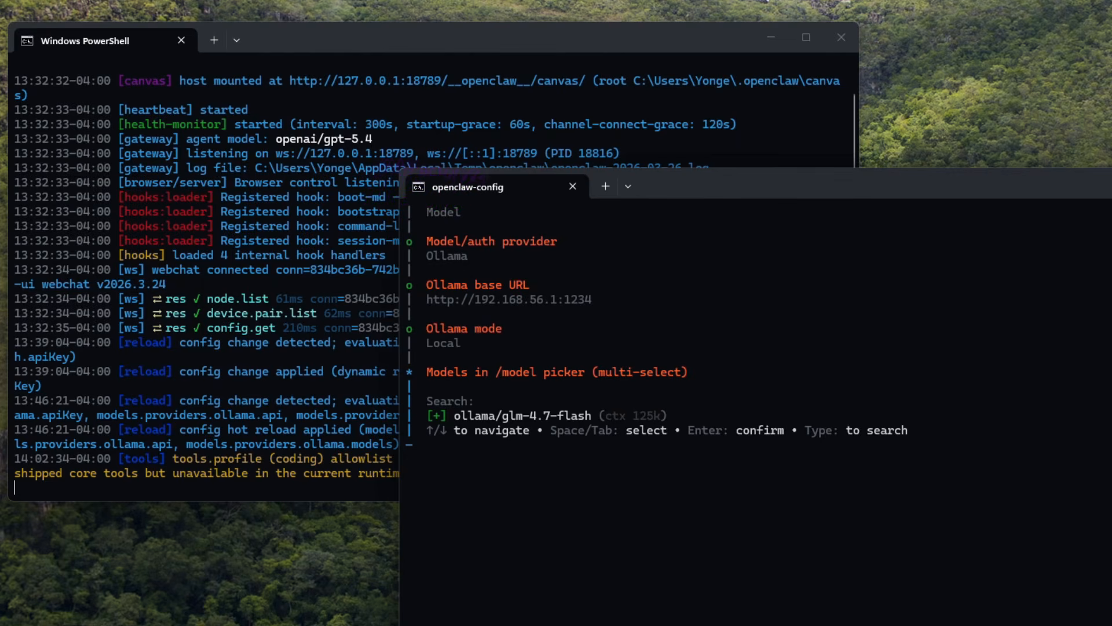
{"action": "key", "text": "Return"}
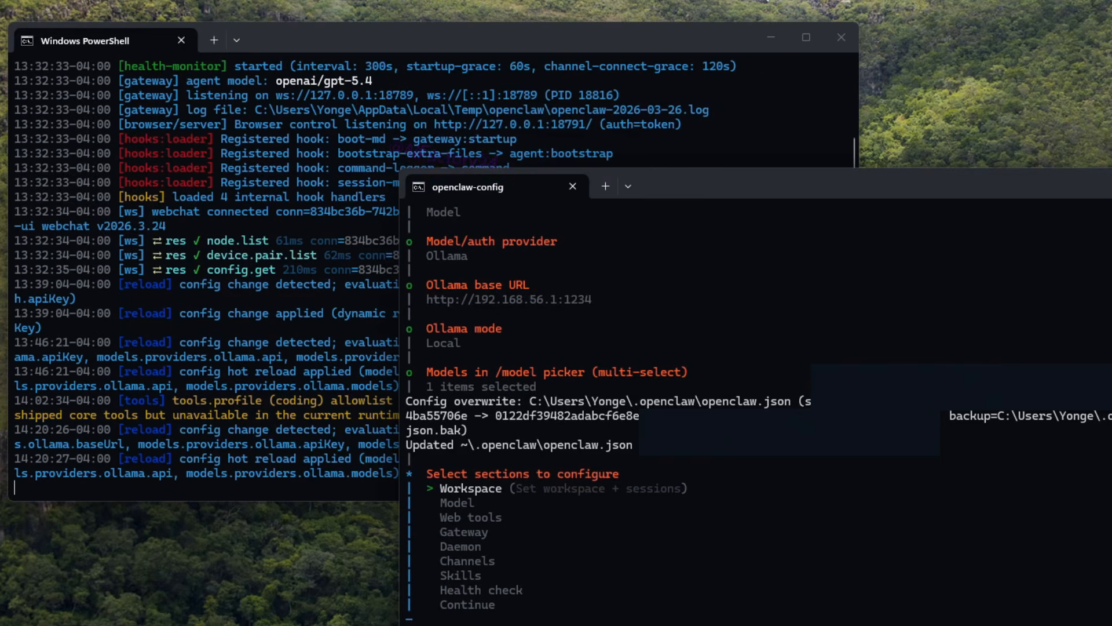
{"action": "key", "text": "Down"}
{"action": "key", "text": "Down"}
{"action": "key", "text": "Down"}
{"action": "key", "text": "Down"}
{"action": "key", "text": "Down"}
{"action": "key", "text": "Down"}
{"action": "key", "text": "Down"}
{"action": "key", "text": "Down"}
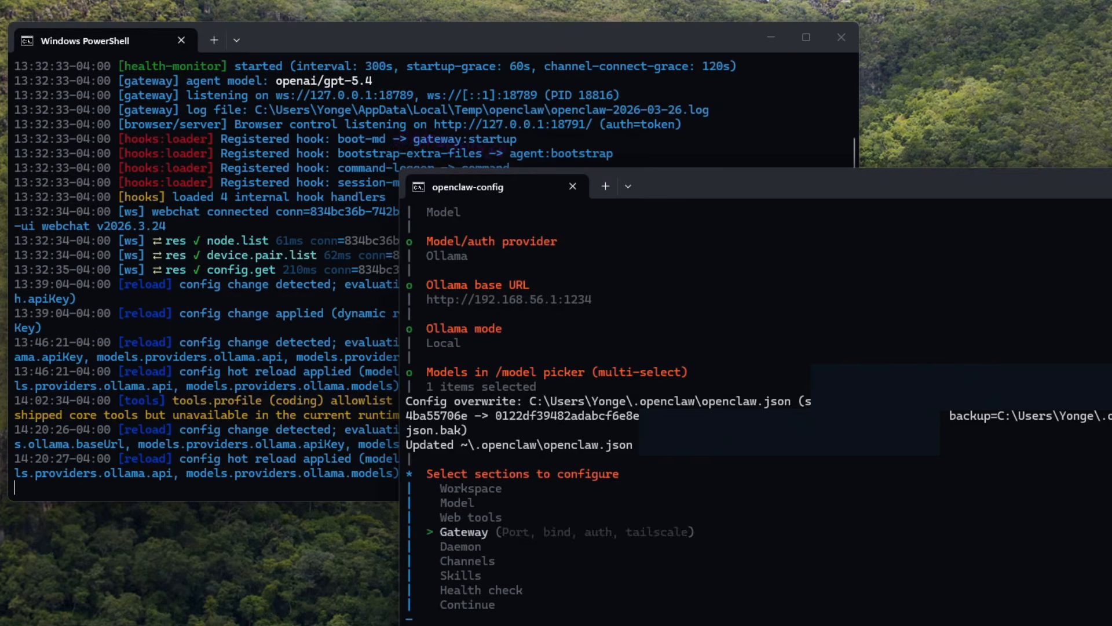
{"action": "key", "text": "Return"}
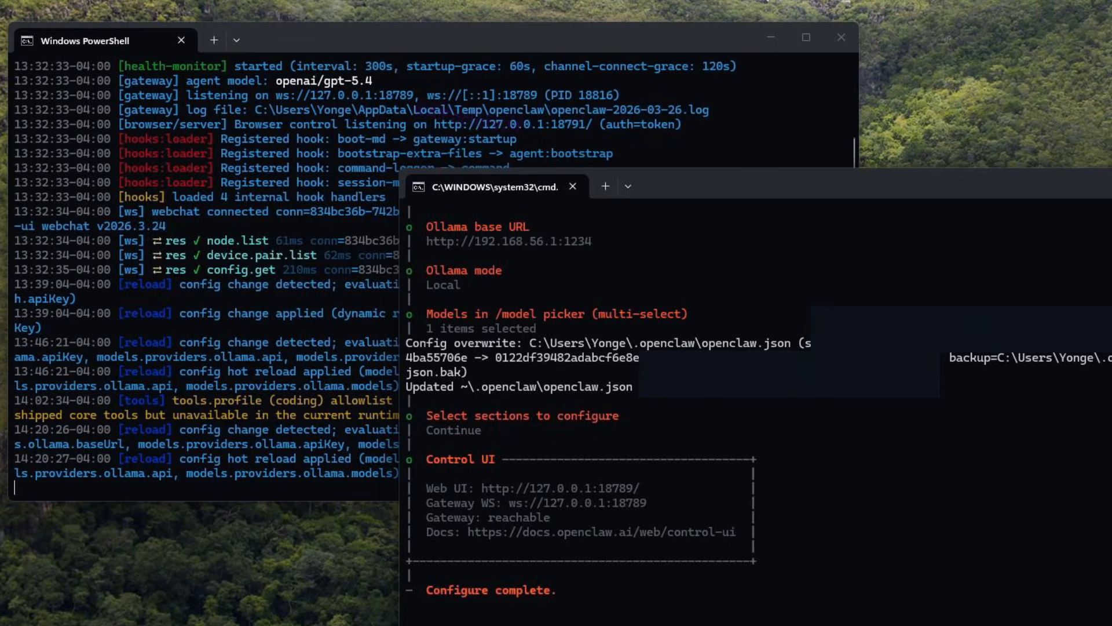
Step: Stop the OpenClaw gateway running in the PowerShell window and confirm the termination
{"action": "left_click", "coordinate": [269, 440]}
{"action": "key", "text": "ctrl+c"}
{"action": "type", "text": "y"}
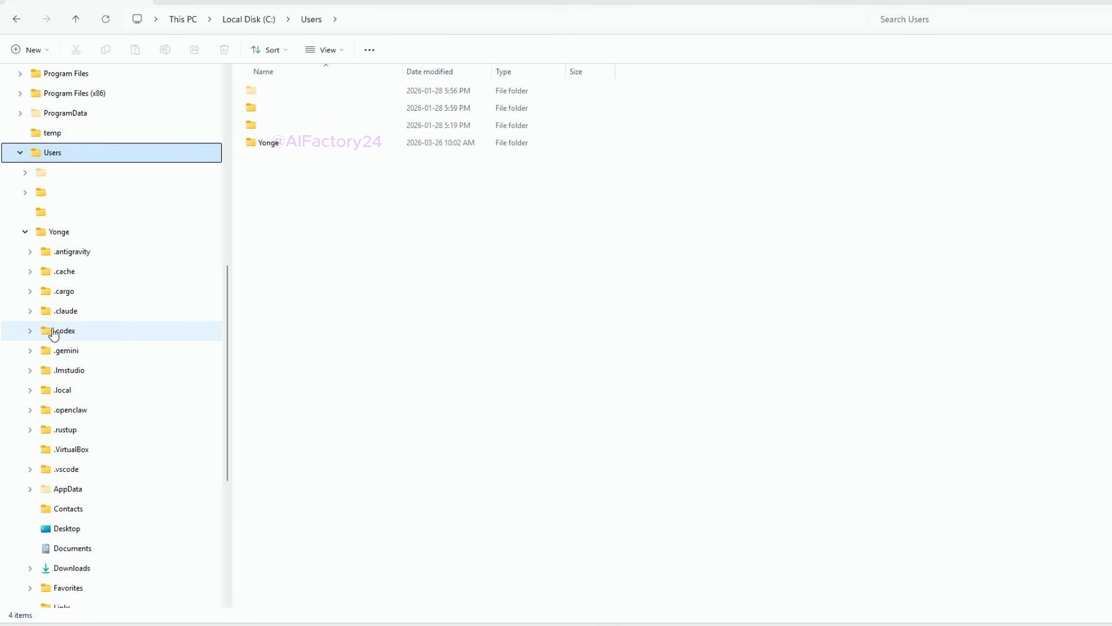
Step: Open openclaw.json from the .openclaw folder in the user's home directory for editing in Notepad, and maximize the window
{"action": "left_click", "coordinate": [60, 232]}
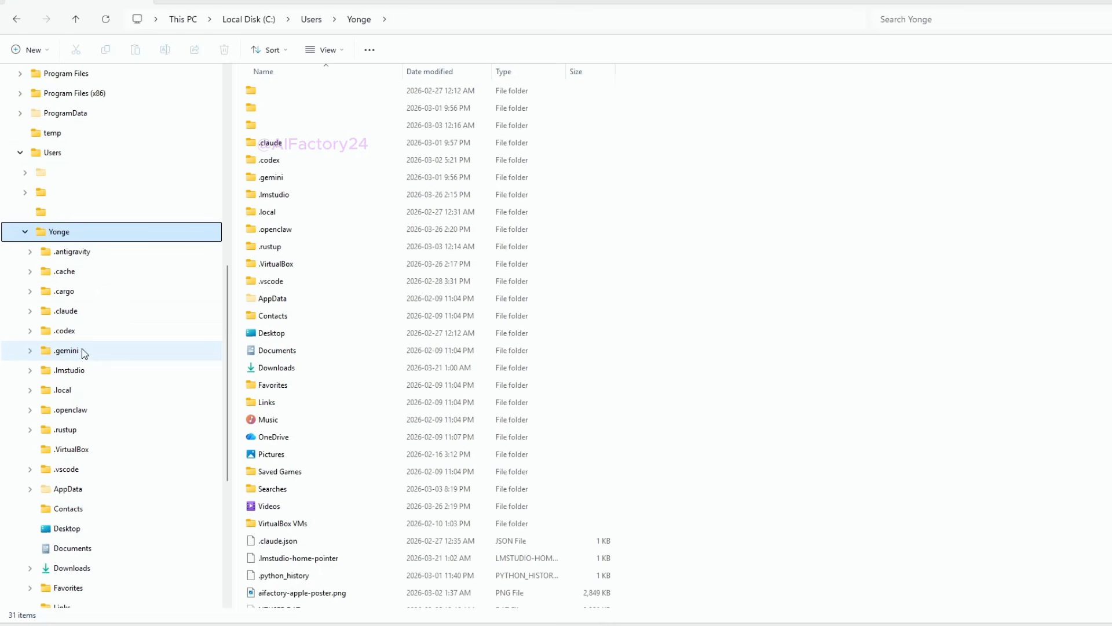
{"action": "left_click", "coordinate": [56, 411]}
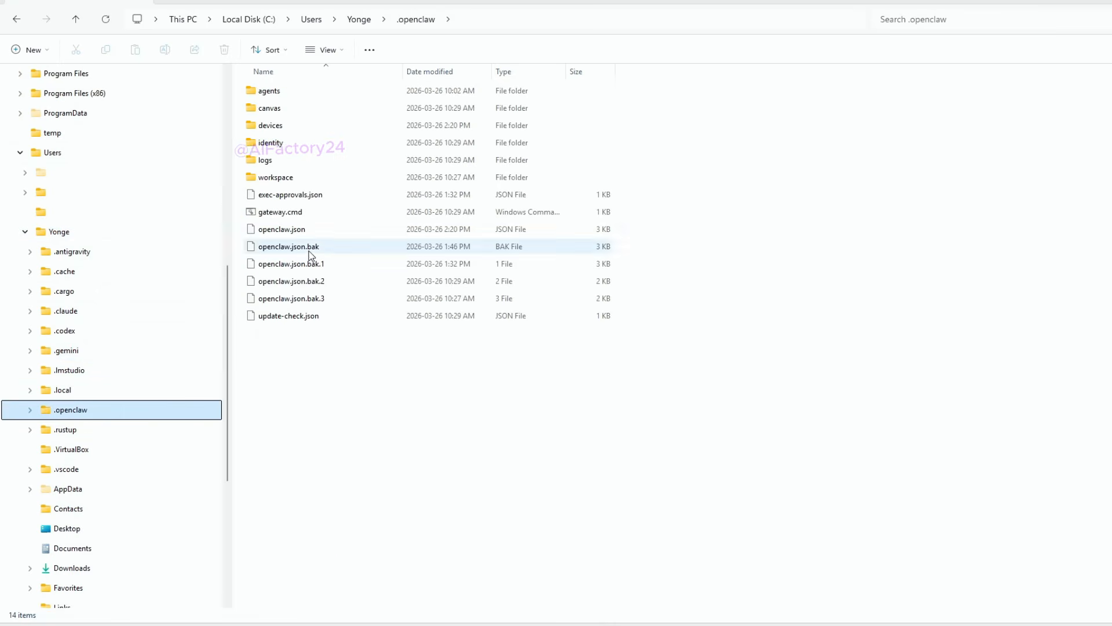
{"action": "right_click", "coordinate": [283, 235]}
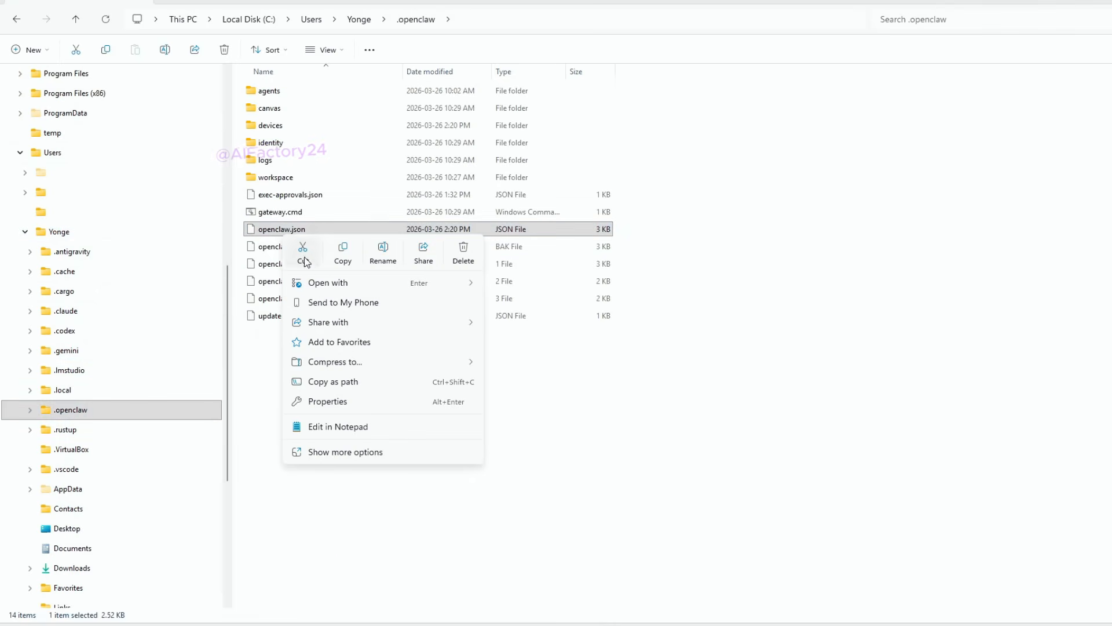
{"action": "left_click", "coordinate": [329, 432]}
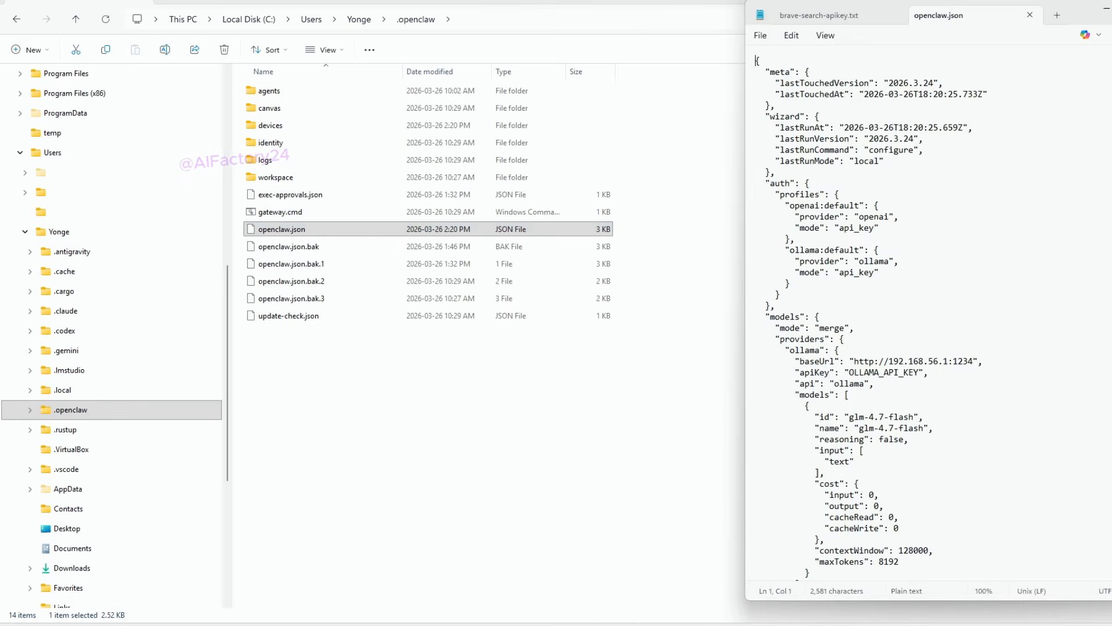
{"action": "left_click", "coordinate": [1111, 8]}
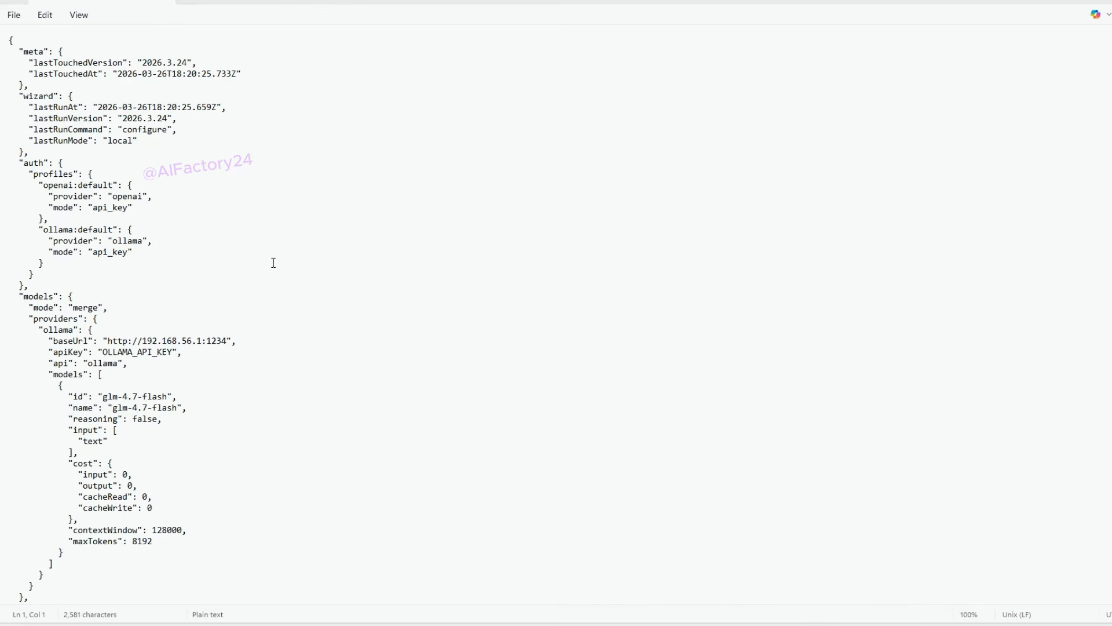
Step: Review the models mode setting in openclaw.json and append /v1 to the ollama provider's baseUrl
{"action": "scroll", "coordinate": [274, 260], "scroll_direction": "down", "scroll_amount": 5}
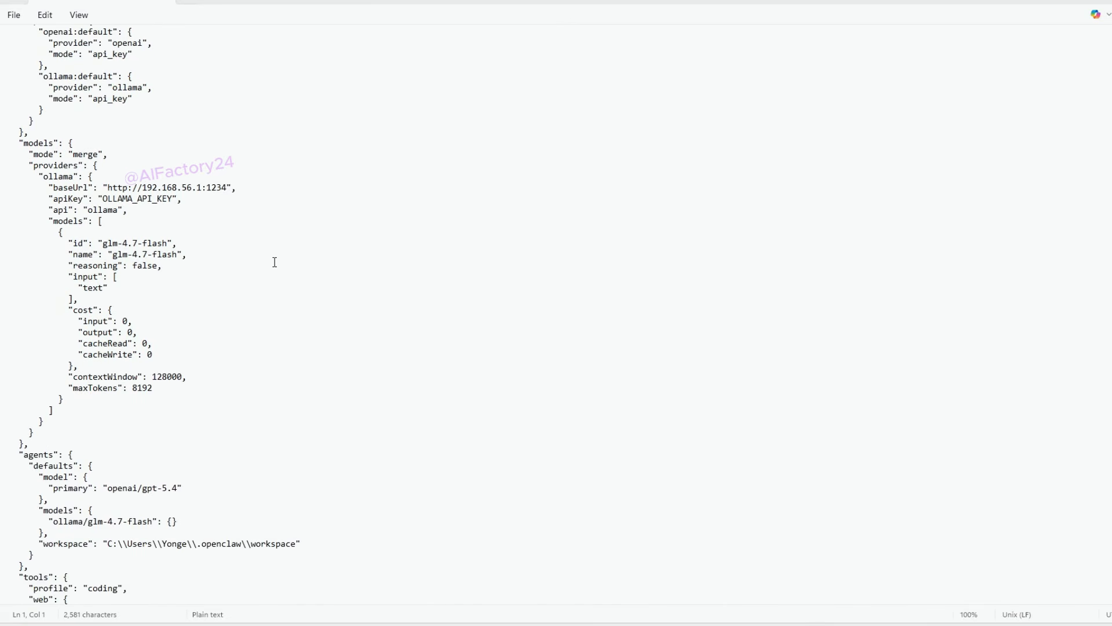
{"action": "double_click", "coordinate": [86, 154]}
{"action": "scroll", "coordinate": [193, 249], "scroll_direction": "up", "scroll_amount": 3}
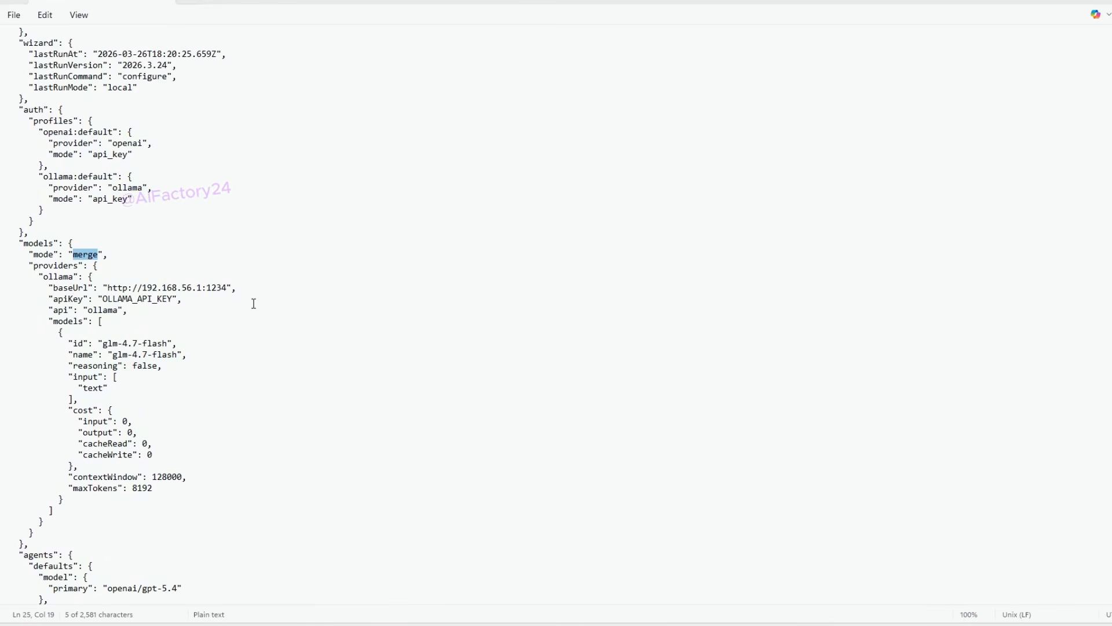
{"action": "scroll", "coordinate": [253, 300], "scroll_direction": "up", "scroll_amount": 2}
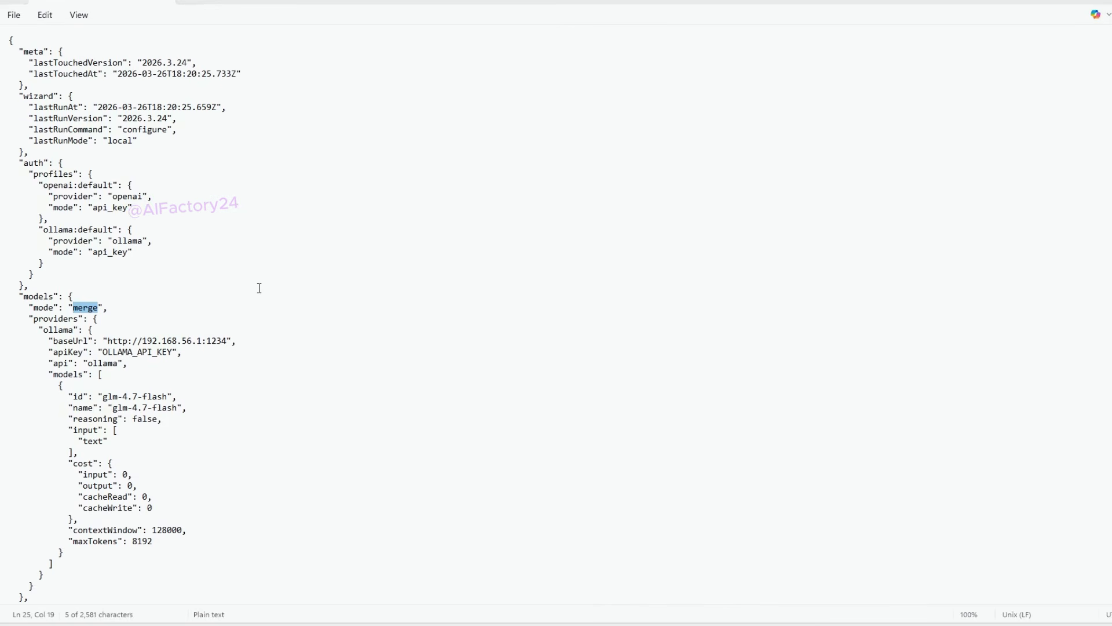
{"action": "left_click", "coordinate": [227, 341]}
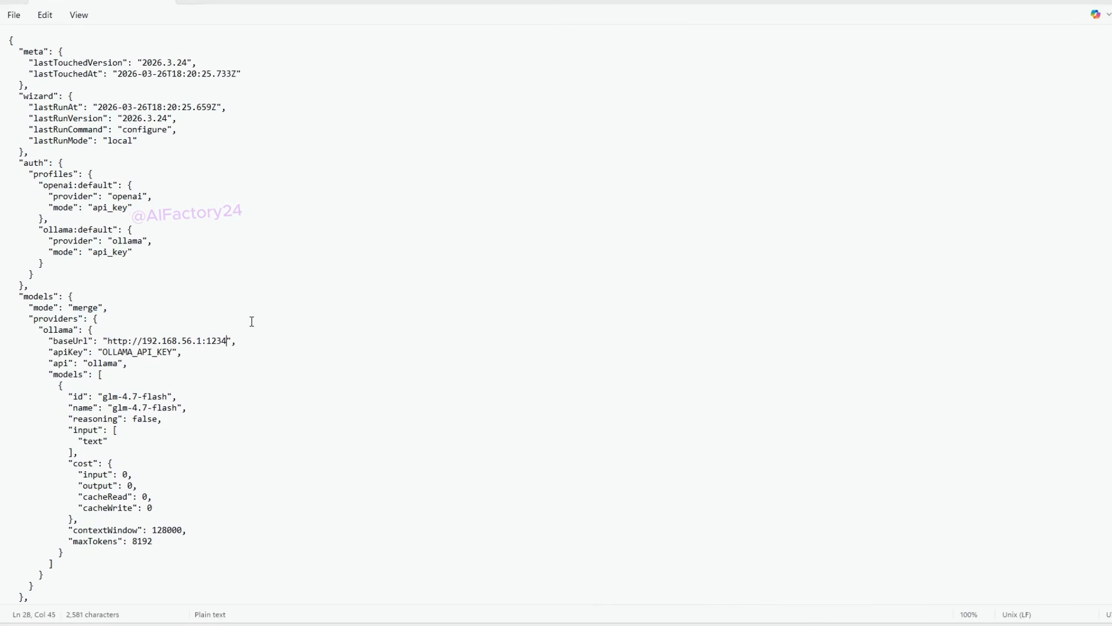
{"action": "type", "text": "/v1"}
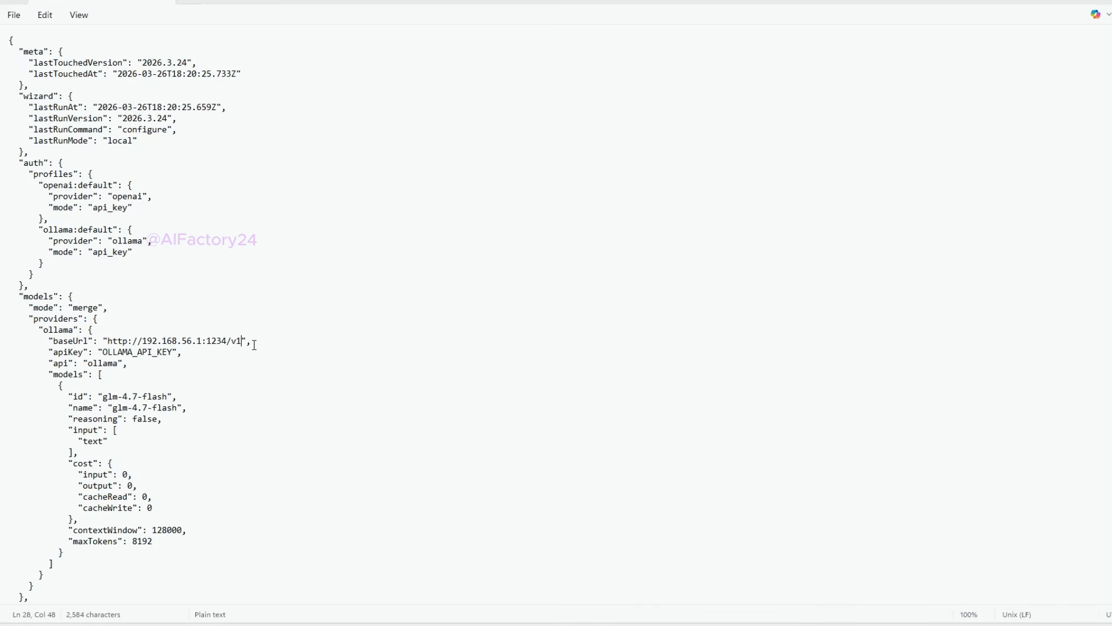
Step: Replace the ollama provider's apiKey value with the API key for LM Studio
{"action": "left_click_drag", "start_coordinate": [139, 353], "coordinate": [102, 353]}
{"action": "left_click", "coordinate": [173, 353]}
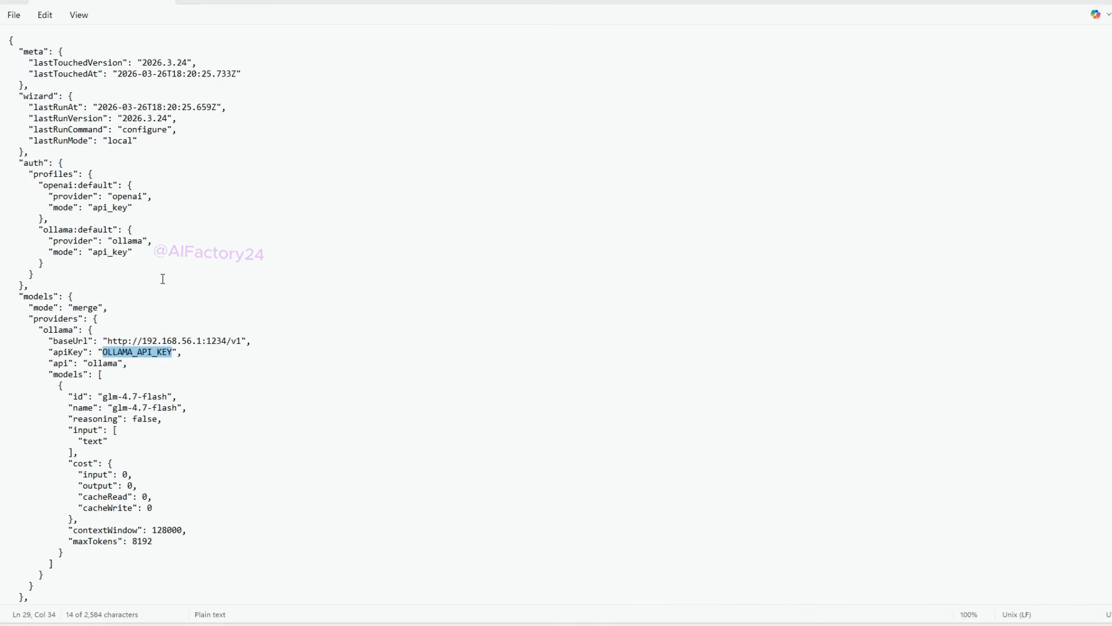
{"action": "type", "text": "lmstudio"}
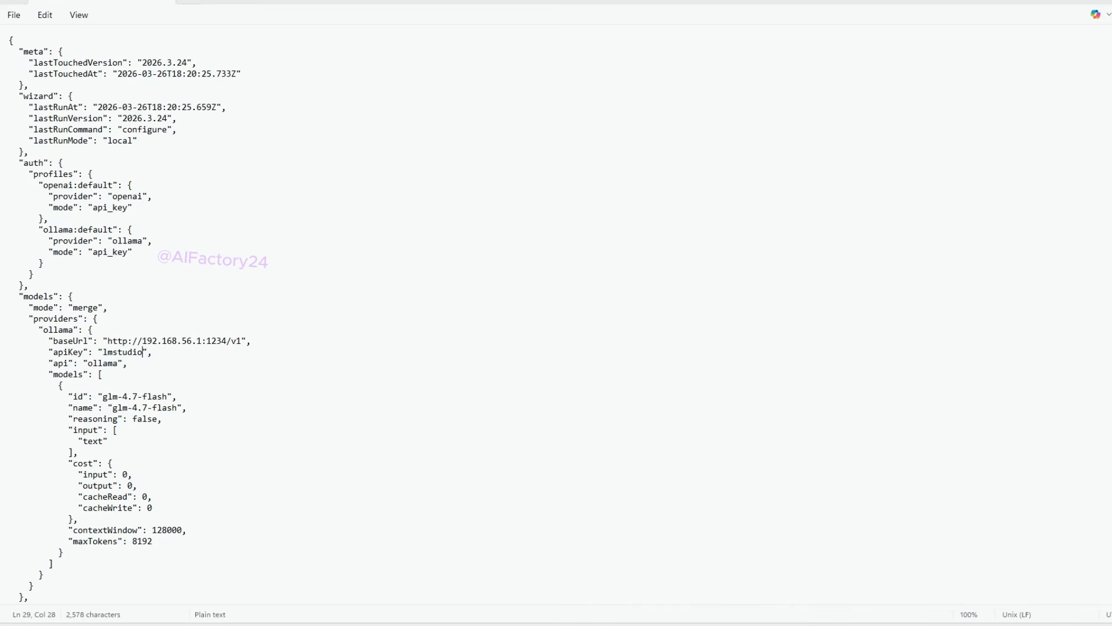
Step: Set the ollama provider's api value to openai-responses
{"action": "double_click", "coordinate": [104, 363]}
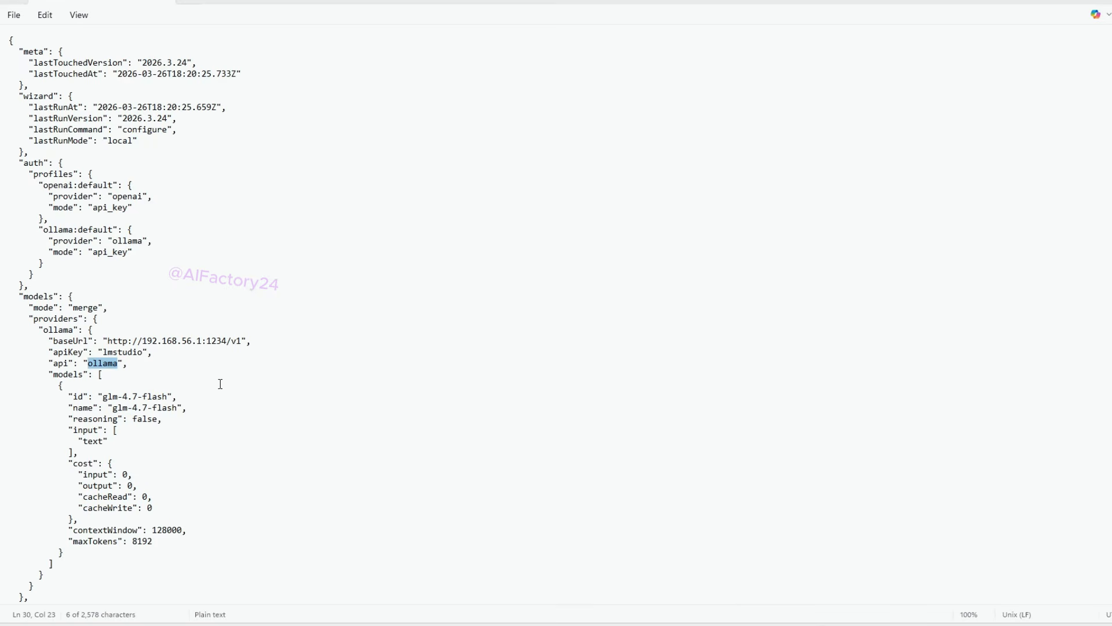
{"action": "type", "text": "open"}
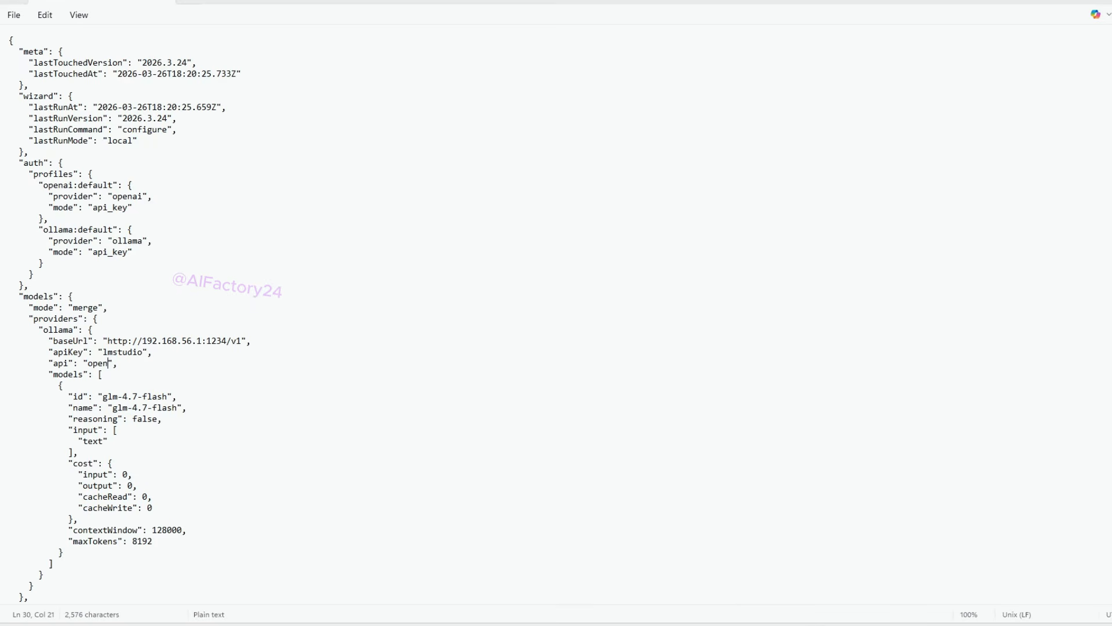
{"action": "type", "text": "ai-"}
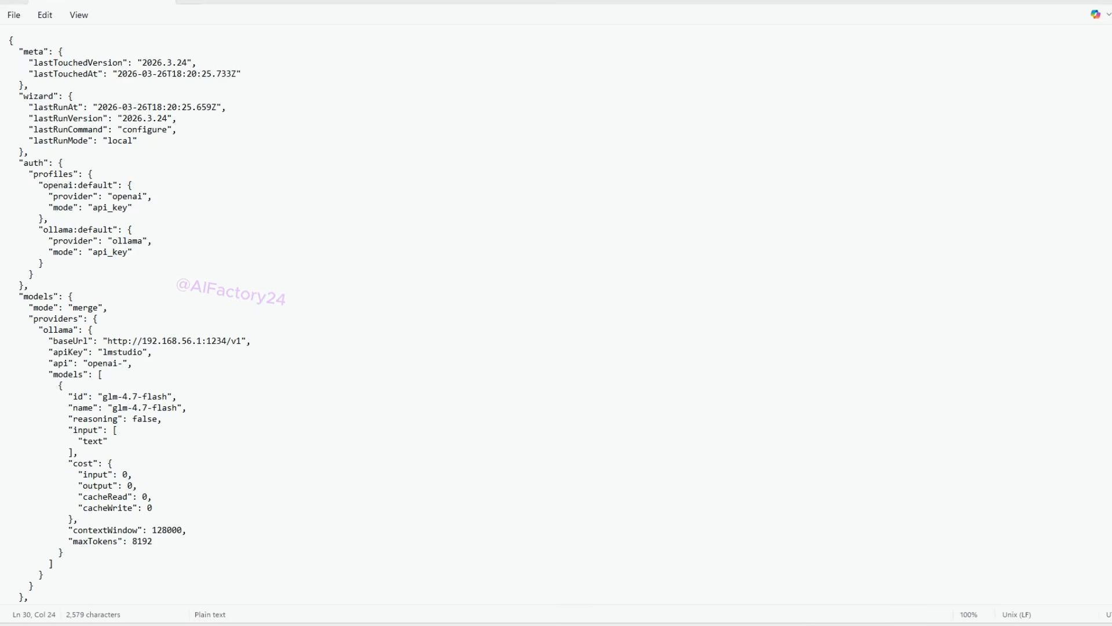
{"action": "type", "text": "response"}
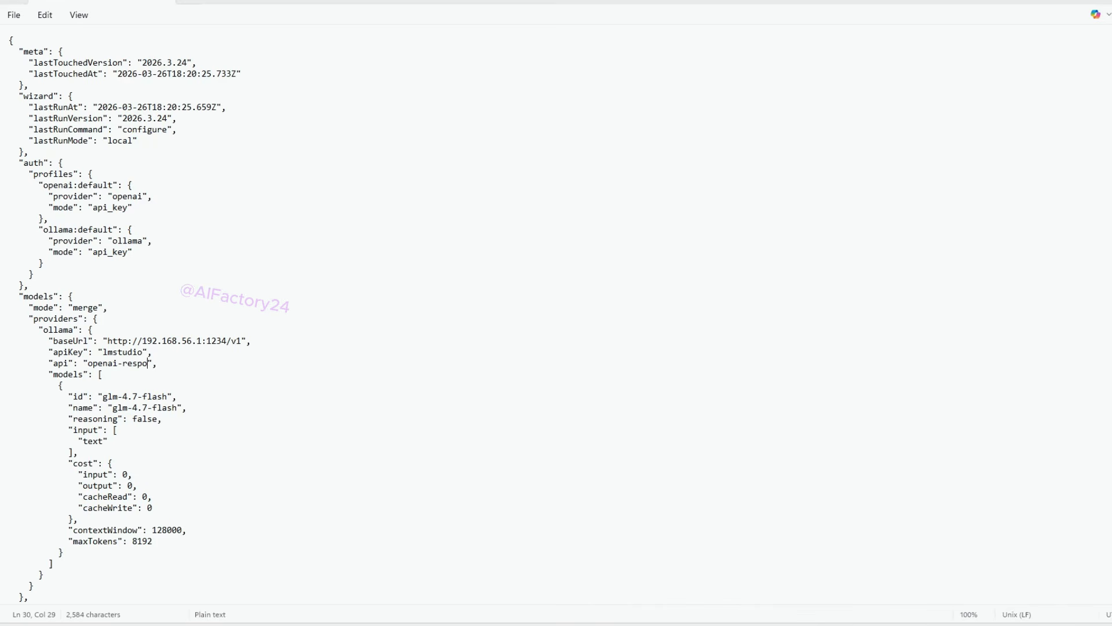
{"action": "type", "text": "s"}
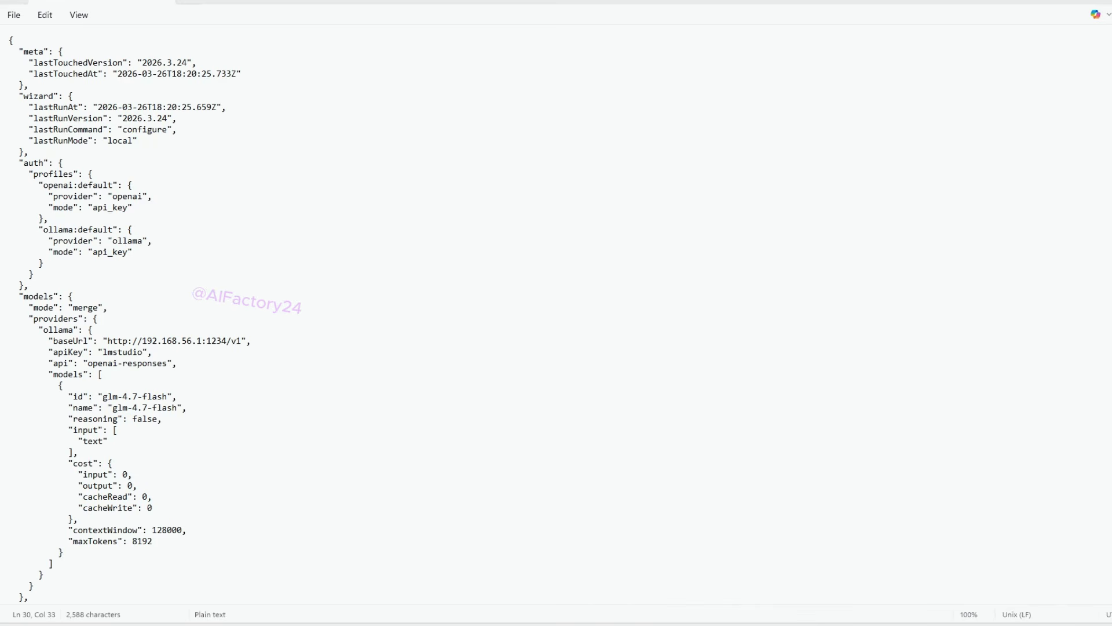
Step: Replace the model's id and name with LM Studio's model identifier, qwen/qwen3.5-35b-a3b
{"action": "key", "text": "Down"}
{"action": "key", "text": "Down"}
{"action": "key", "text": "Down"}
{"action": "key", "text": "Down"}
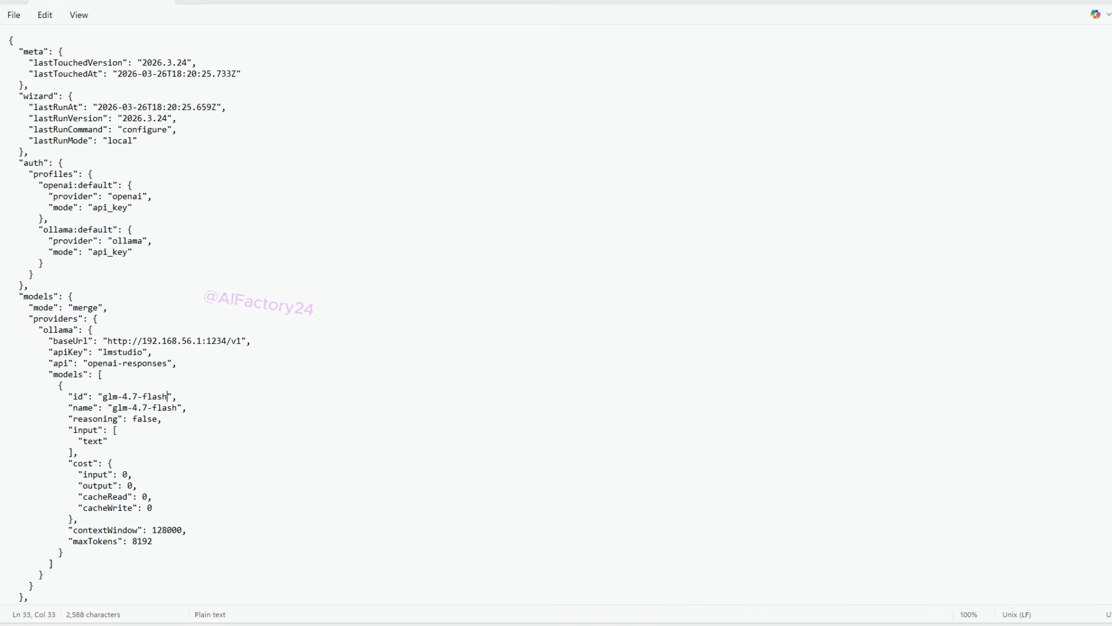
{"action": "left_click", "coordinate": [786, 622]}
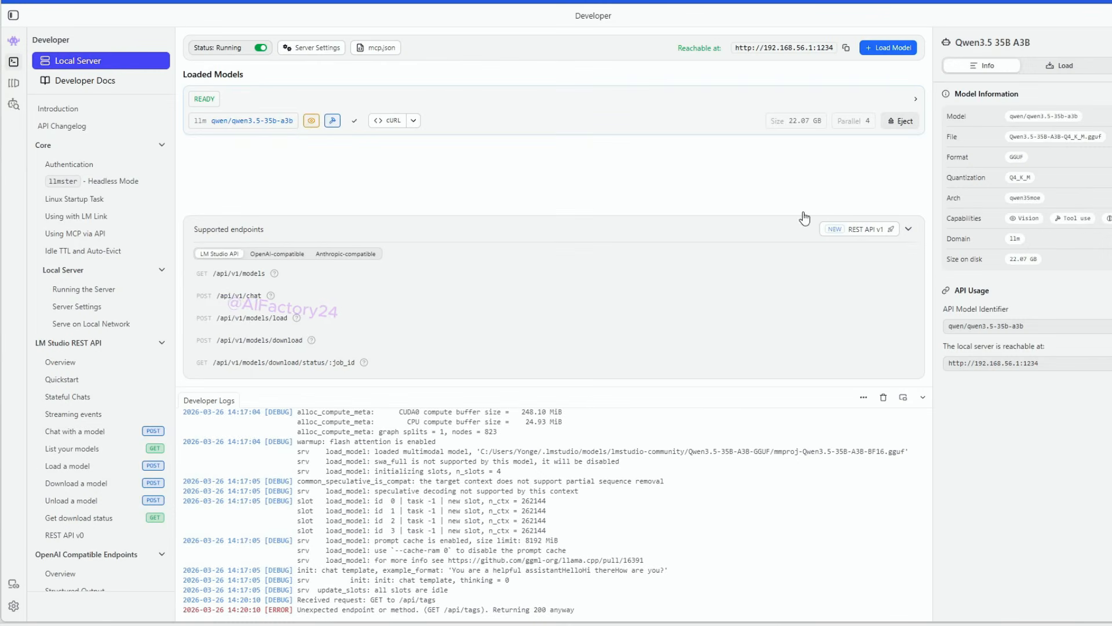
{"action": "left_click", "coordinate": [1111, 3]}
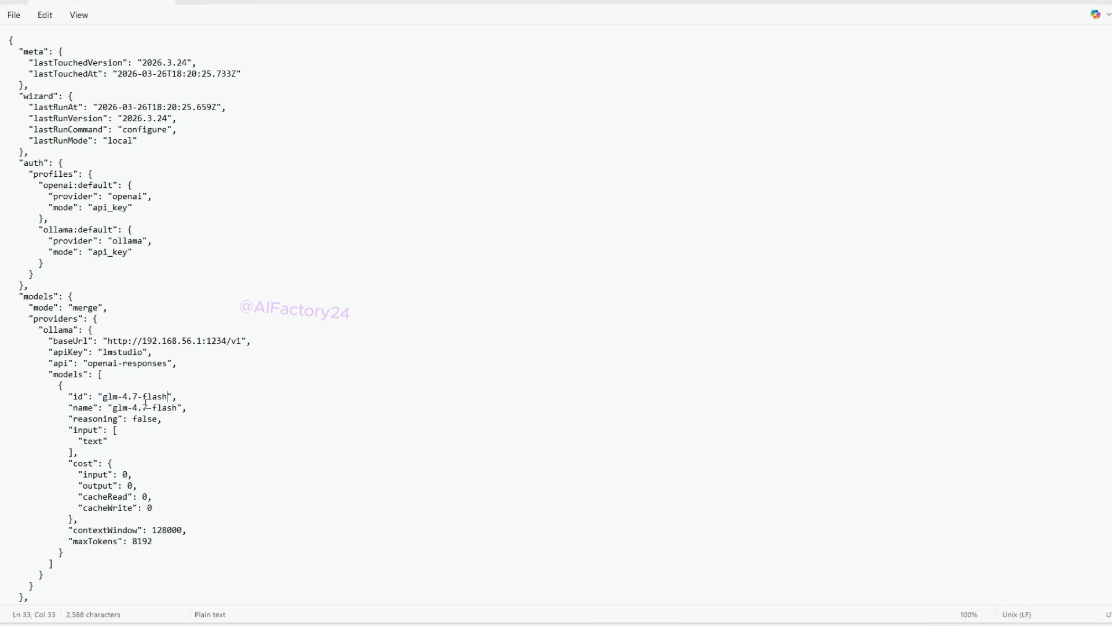
{"action": "left_click_drag", "start_coordinate": [102, 395], "coordinate": [182, 410]}
{"action": "type", "text": "qwen/qwen3.5-35b-a3b"}
{"action": "type", "text": "qwen/qwen3.5-35b-a3b"}
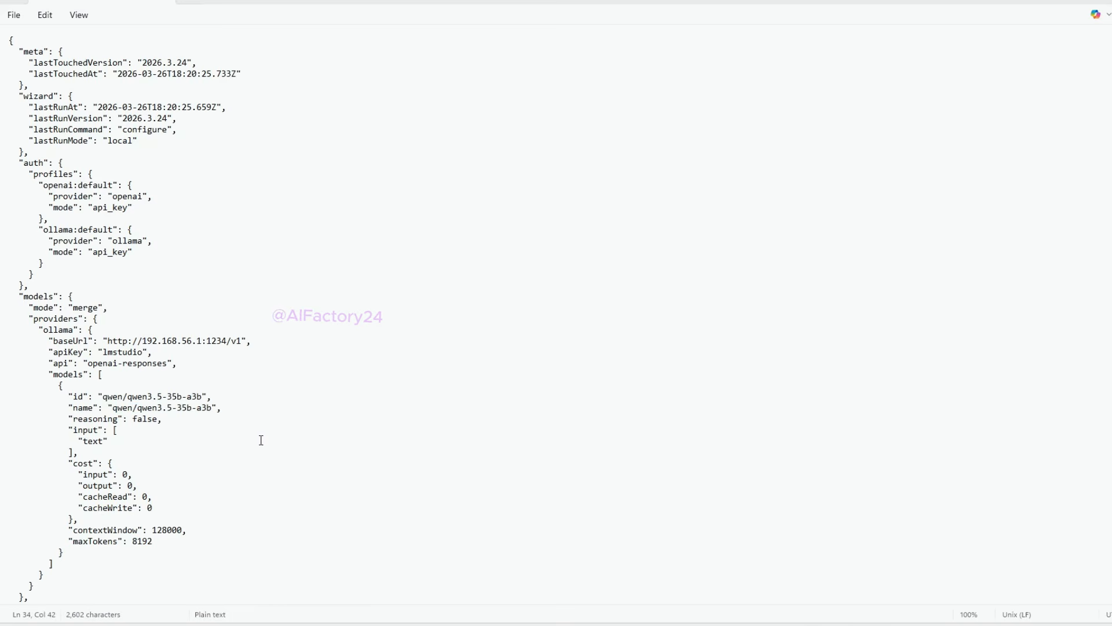
Step: Copy the model's context length from LM Studio's load settings and set contextWindow in openclaw.json to 262144
{"action": "left_click", "coordinate": [179, 454]}
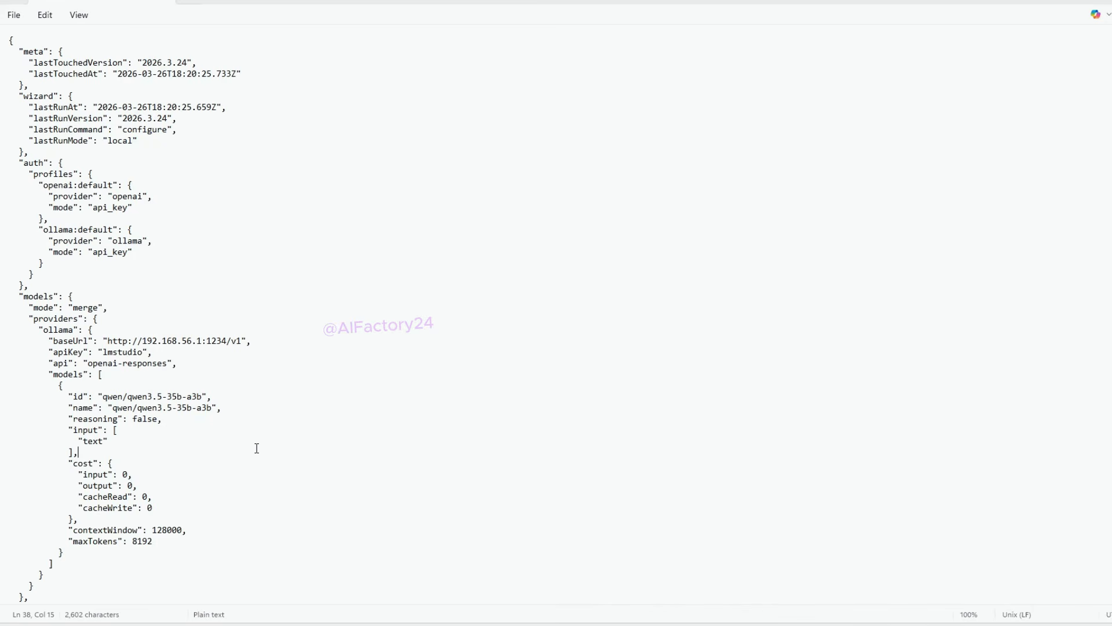
{"action": "double_click", "coordinate": [174, 529]}
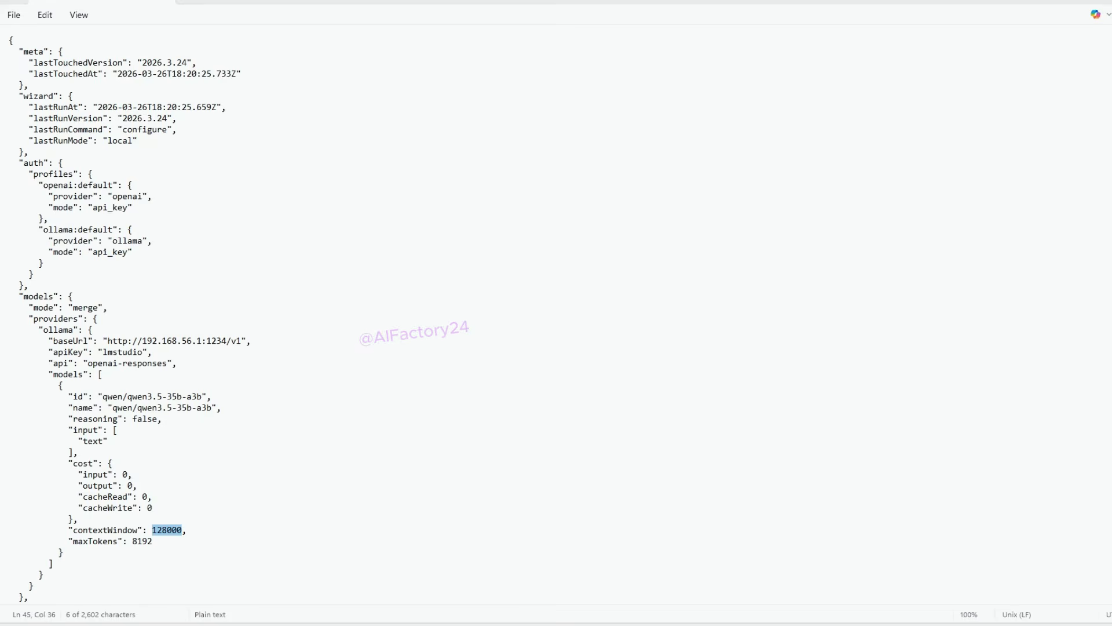
{"action": "left_click", "coordinate": [785, 625]}
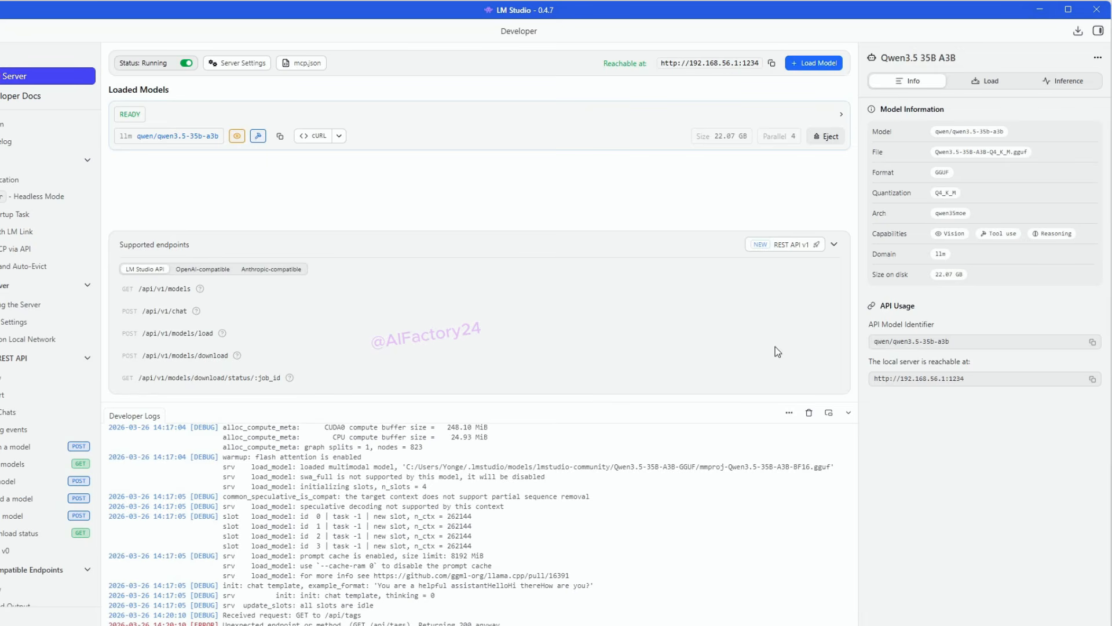
{"action": "left_click", "coordinate": [977, 85]}
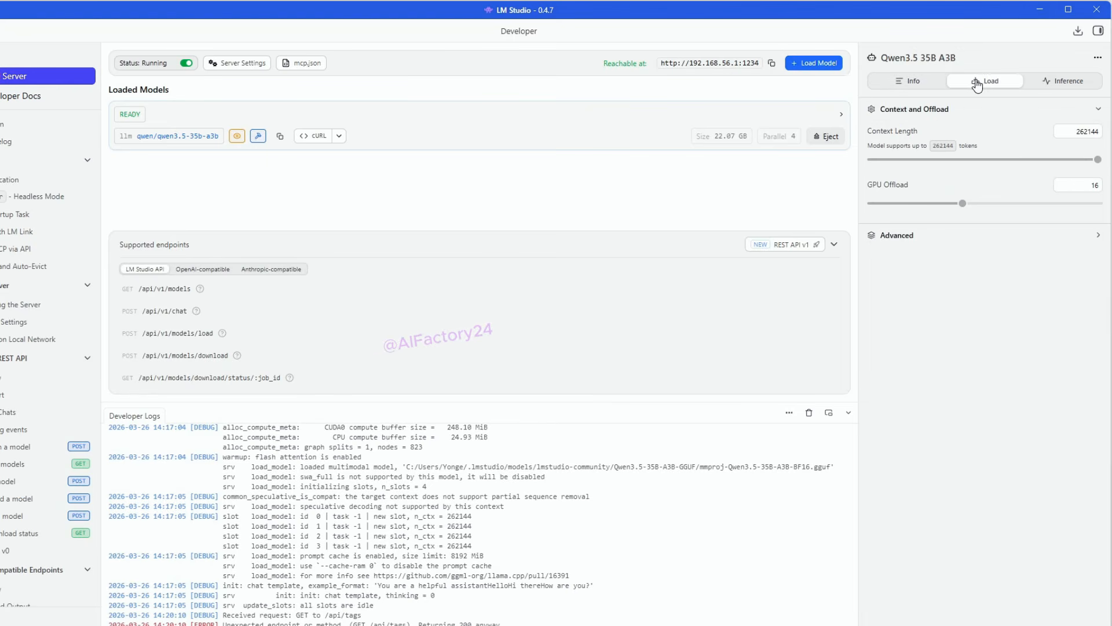
{"action": "double_click", "coordinate": [1091, 133]}
{"action": "key", "text": "ctrl+c"}
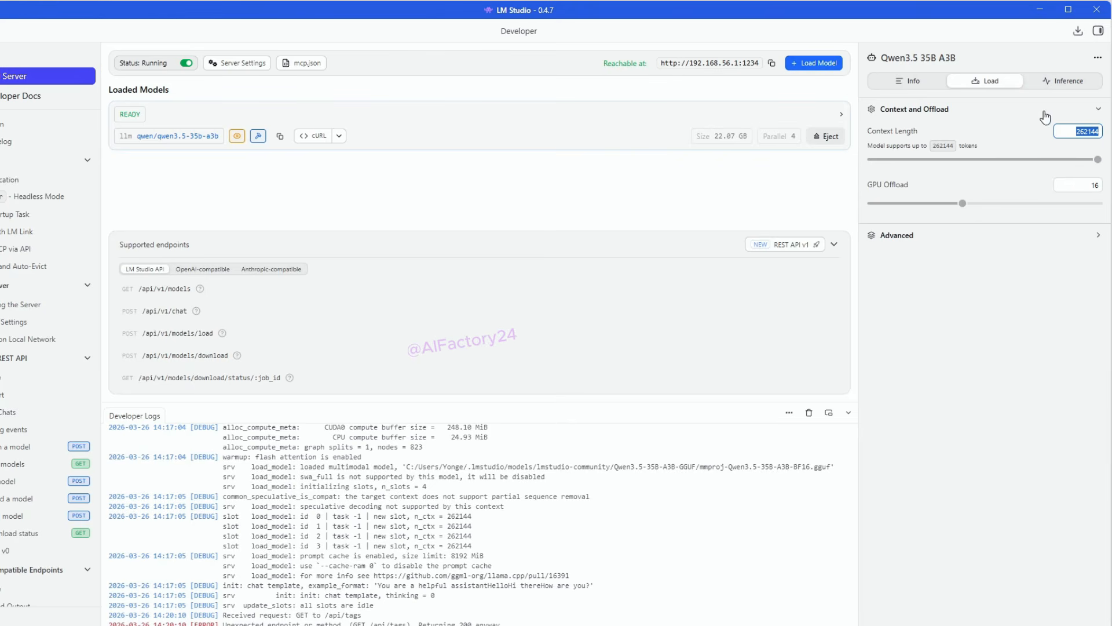
{"action": "left_click", "coordinate": [922, 84]}
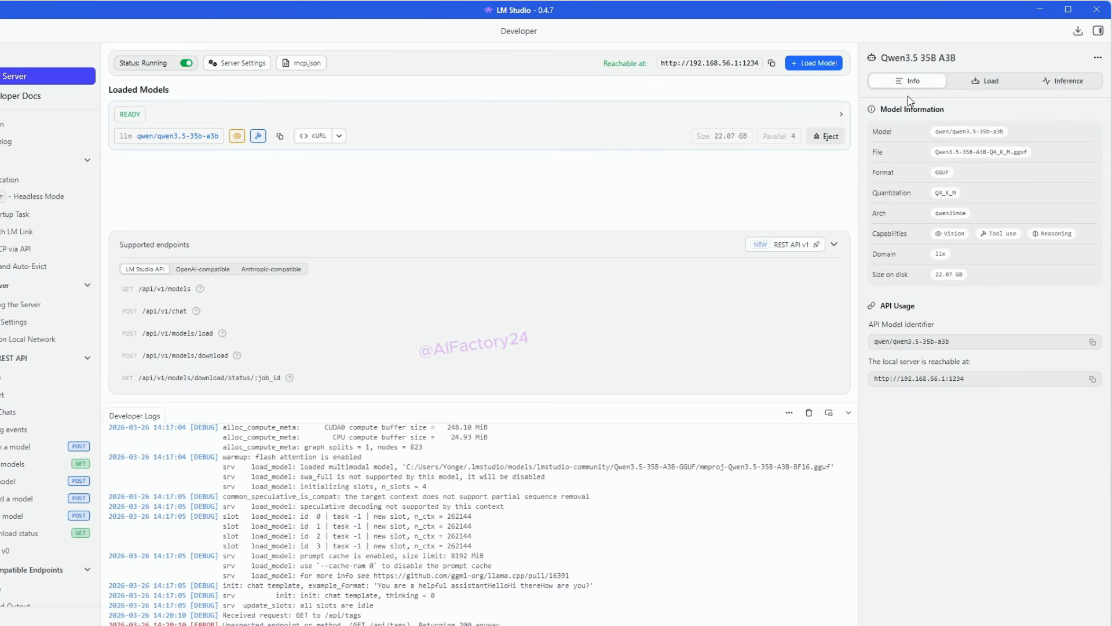
{"action": "left_click", "coordinate": [1040, 10]}
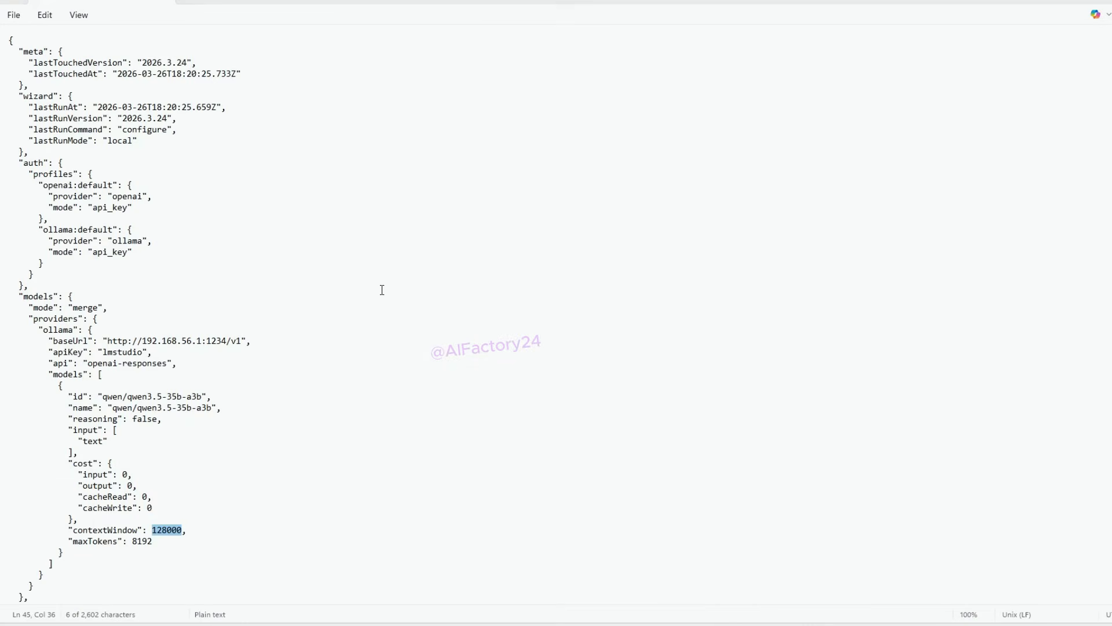
{"action": "left_click", "coordinate": [164, 537]}
{"action": "double_click", "coordinate": [166, 530]}
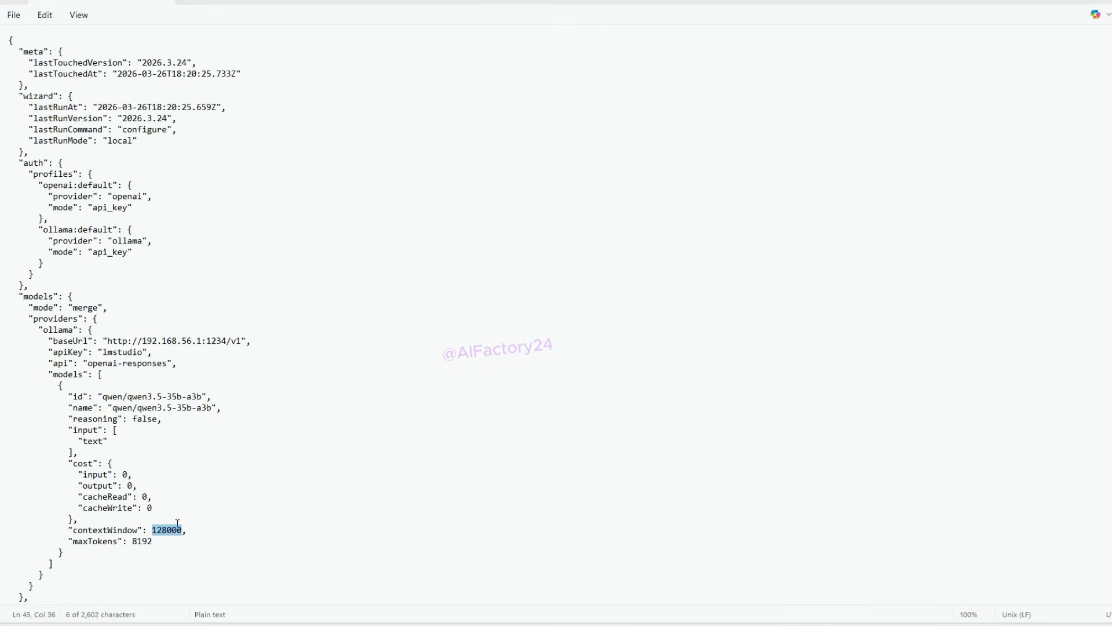
{"action": "key", "text": "ctrl+v"}
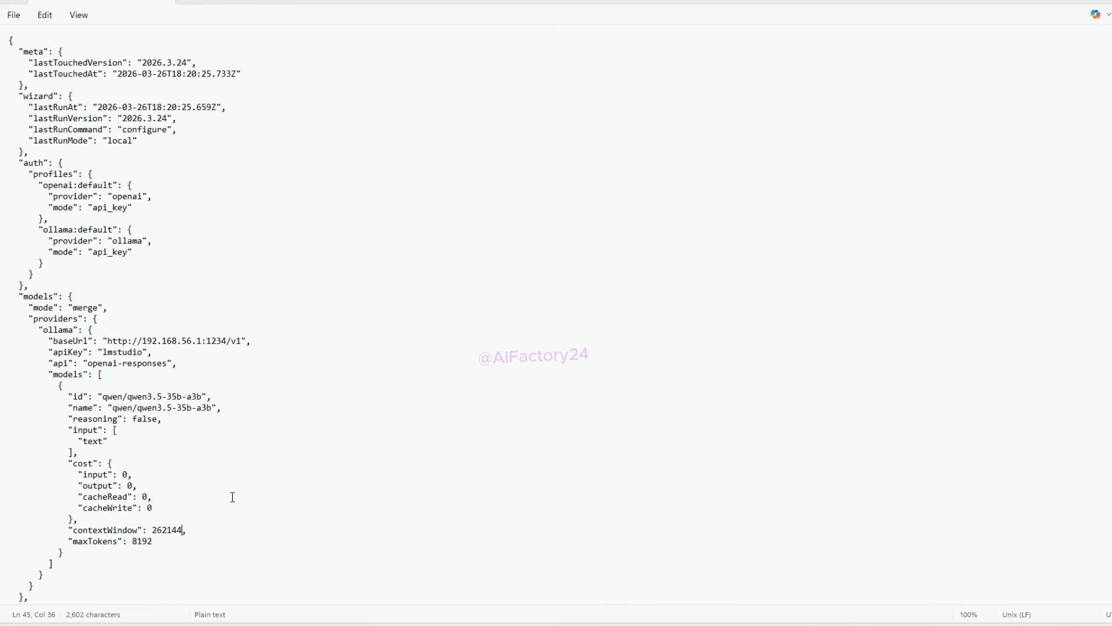
Step: Rename the ollama provider under models.providers in openclaw.json to lmstudio
{"action": "scroll", "coordinate": [238, 496], "scroll_direction": "down", "scroll_amount": 8}
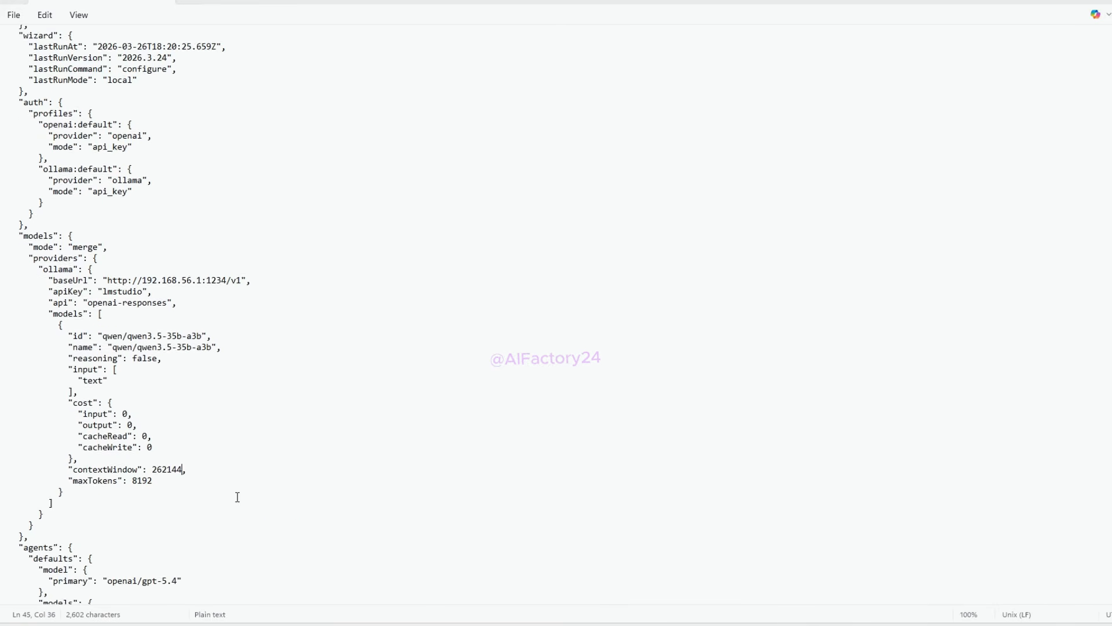
{"action": "scroll", "coordinate": [238, 497], "scroll_direction": "down", "scroll_amount": 1}
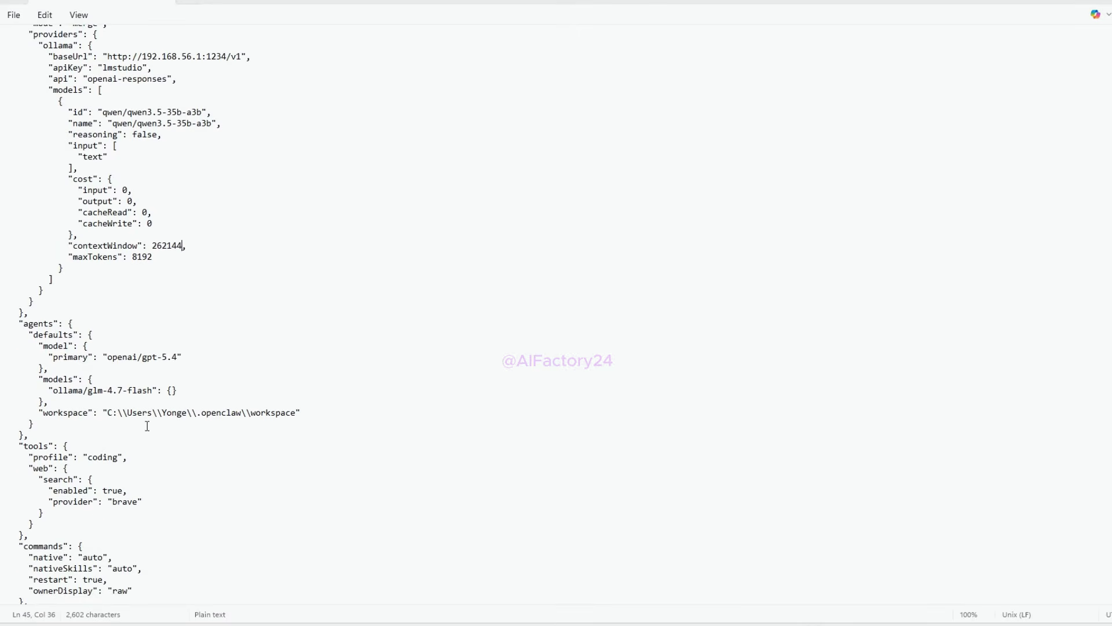
{"action": "key", "text": "Right"}
{"action": "key", "text": "Right"}
{"action": "key", "text": "Right"}
{"action": "key", "text": "Right"}
{"action": "key", "text": "Right"}
{"action": "key", "text": "Right"}
{"action": "key", "text": "Right"}
{"action": "key", "text": "Right"}
{"action": "key", "text": "Right"}
{"action": "key", "text": "Right"}
{"action": "key", "text": "Right"}
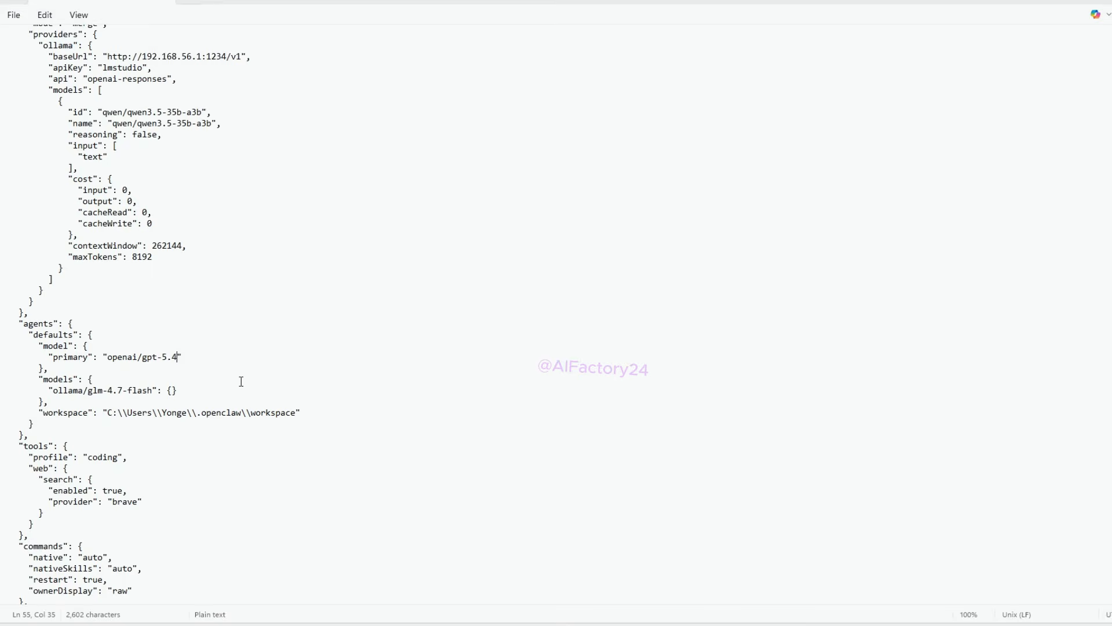
{"action": "scroll", "coordinate": [241, 381], "scroll_direction": "up", "scroll_amount": 6}
{"action": "left_click", "coordinate": [99, 269]}
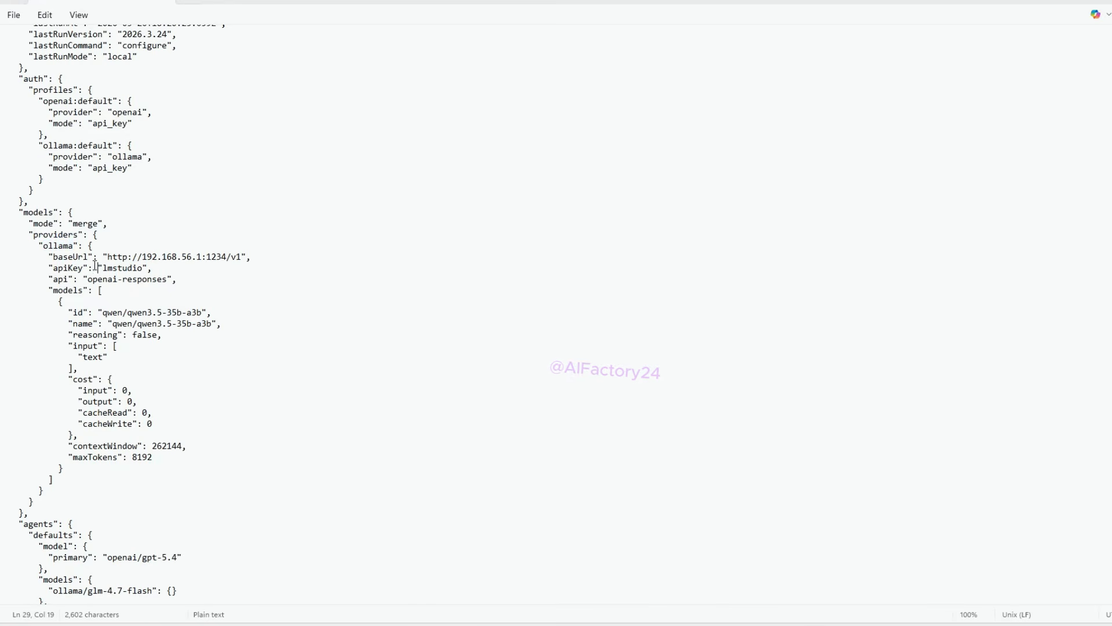
{"action": "double_click", "coordinate": [57, 247]}
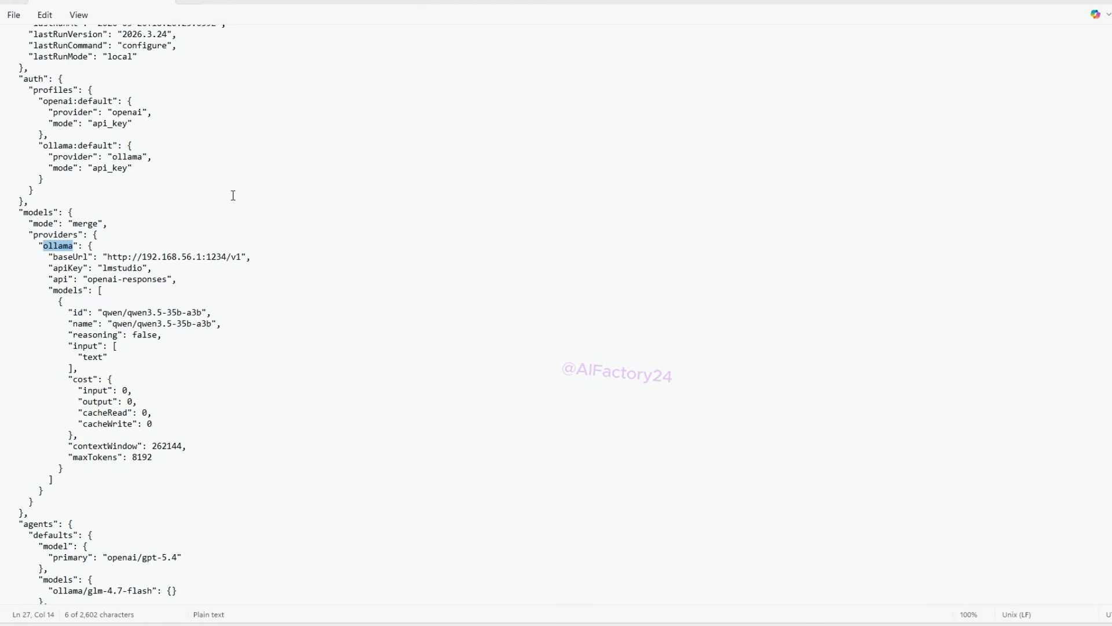
{"action": "type", "text": "l"}
{"action": "type", "text": "ms"}
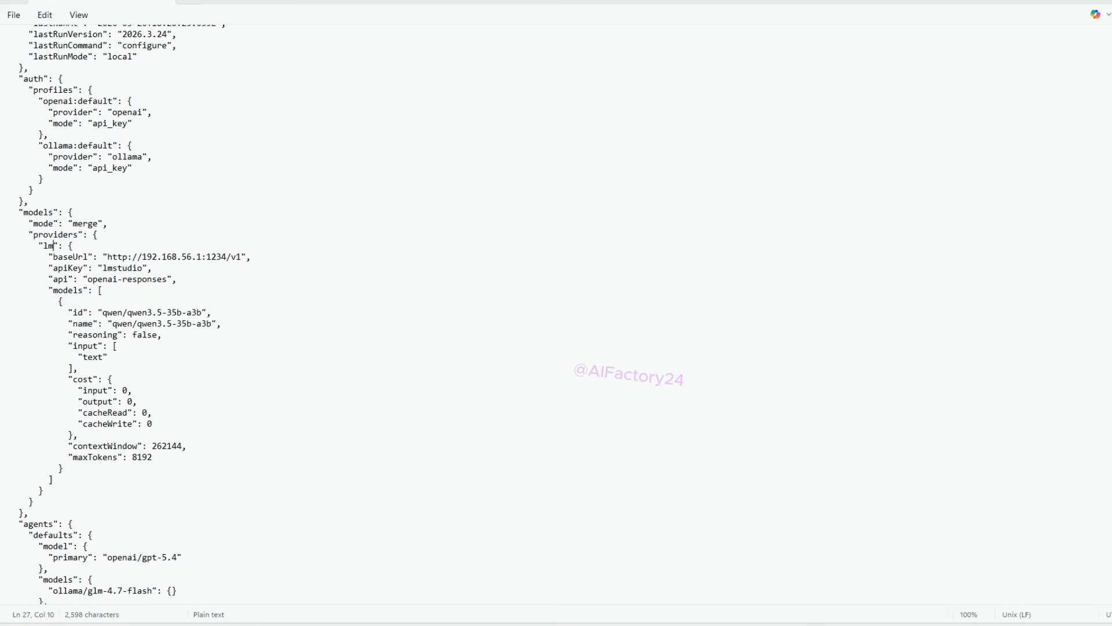
{"action": "type", "text": "tudio"}
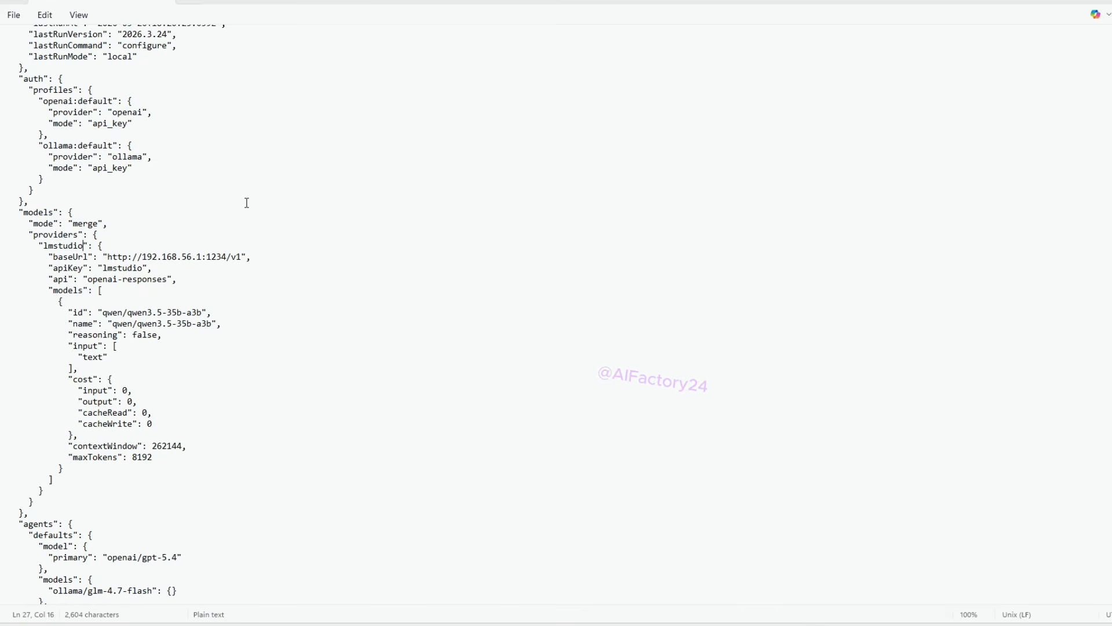
Step: Set the primary model under the agents defaults to lmstudio/qwen/qwen3.5-35b-a3b, reusing the model id from the provider entry
{"action": "scroll", "coordinate": [110, 458], "scroll_direction": "down", "scroll_amount": 3}
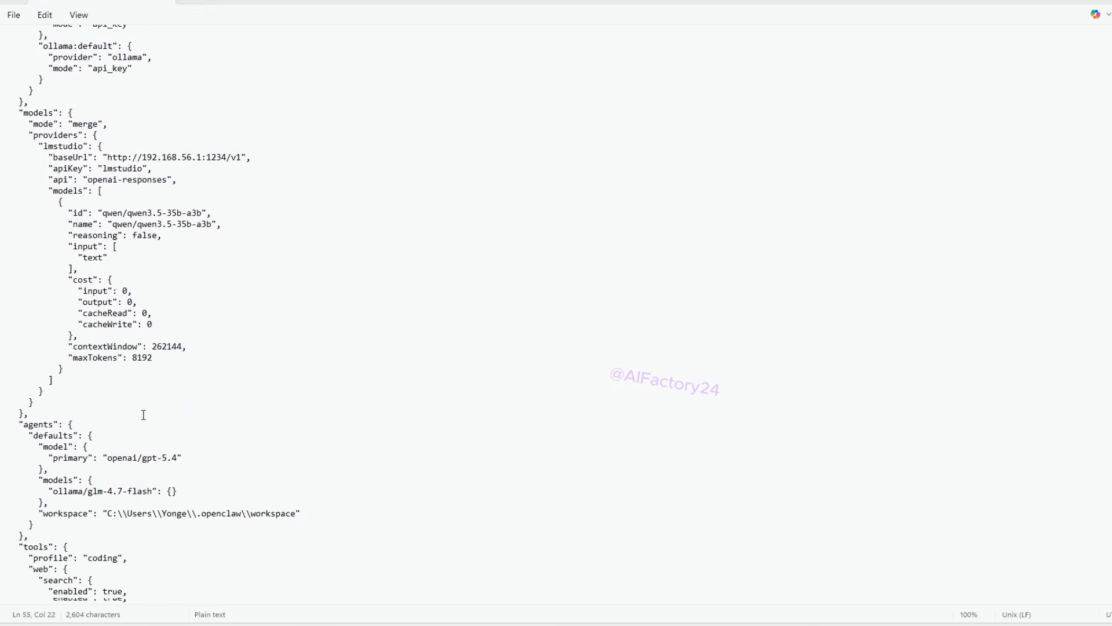
{"action": "left_click", "coordinate": [108, 458]}
{"action": "left_click_drag", "start_coordinate": [177, 459], "coordinate": [106, 459]}
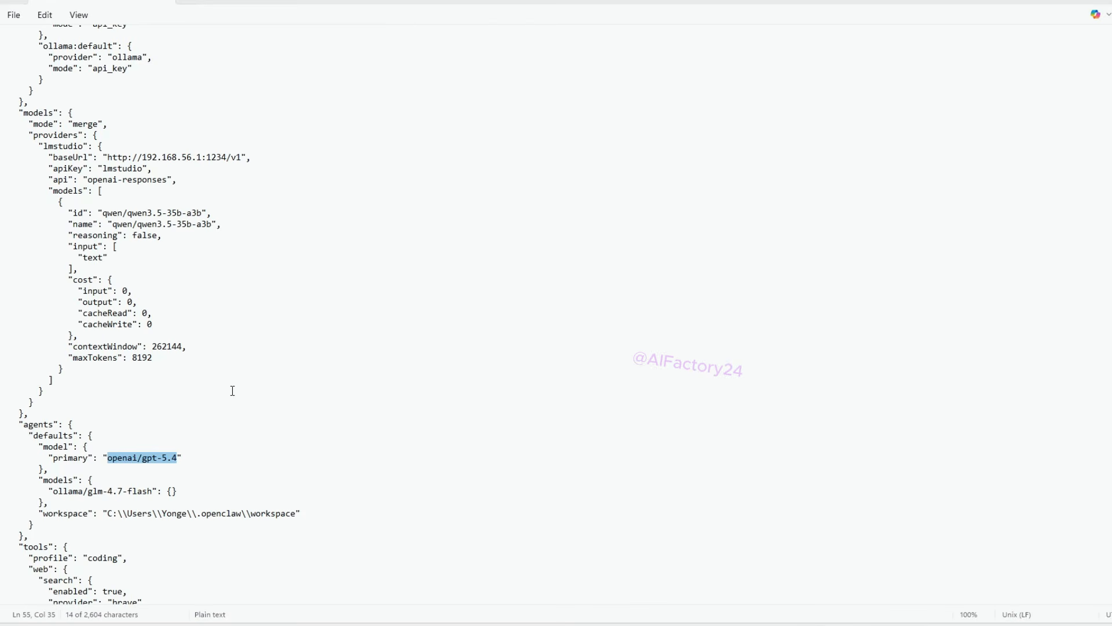
{"action": "type", "text": "lmstudio"}
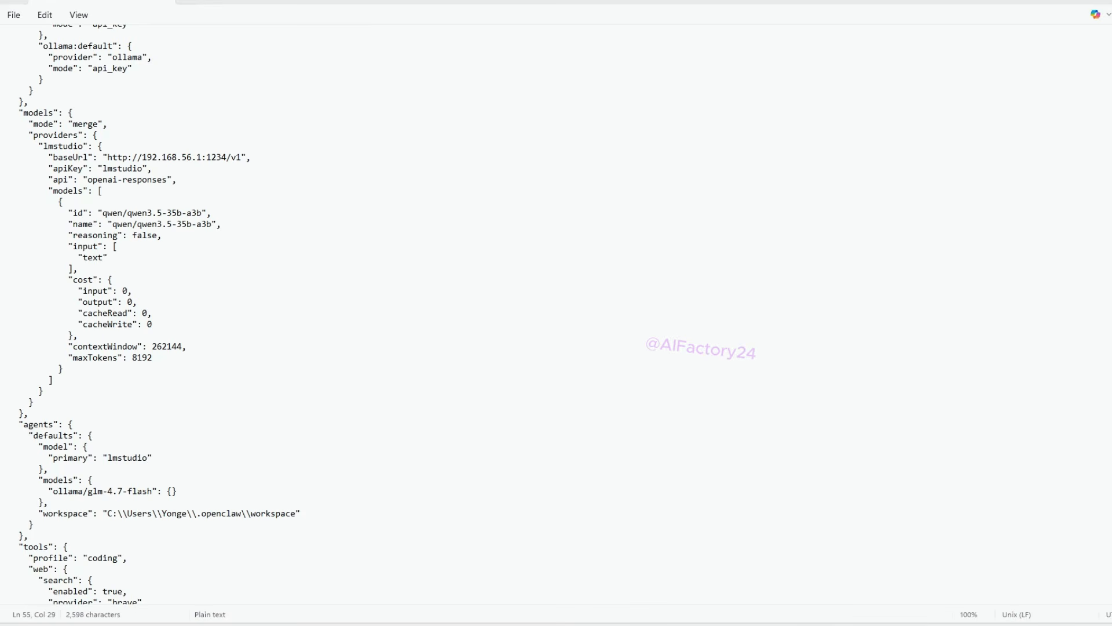
{"action": "scroll", "coordinate": [264, 313], "scroll_direction": "up", "scroll_amount": 1}
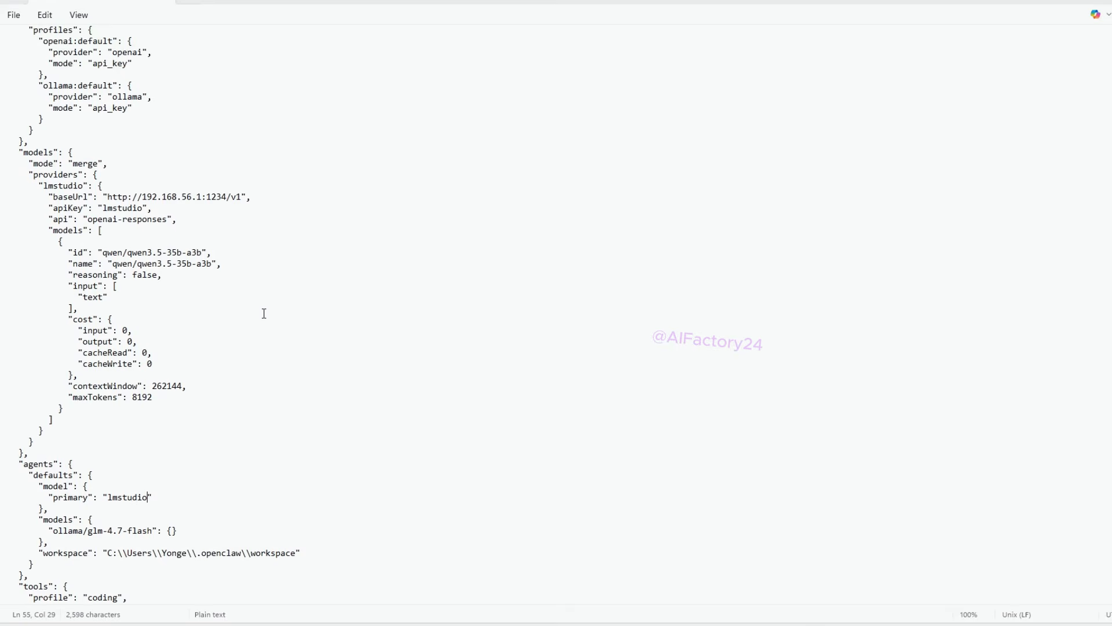
{"action": "scroll", "coordinate": [264, 314], "scroll_direction": "up", "scroll_amount": 3}
{"action": "scroll", "coordinate": [262, 313], "scroll_direction": "down", "scroll_amount": 6}
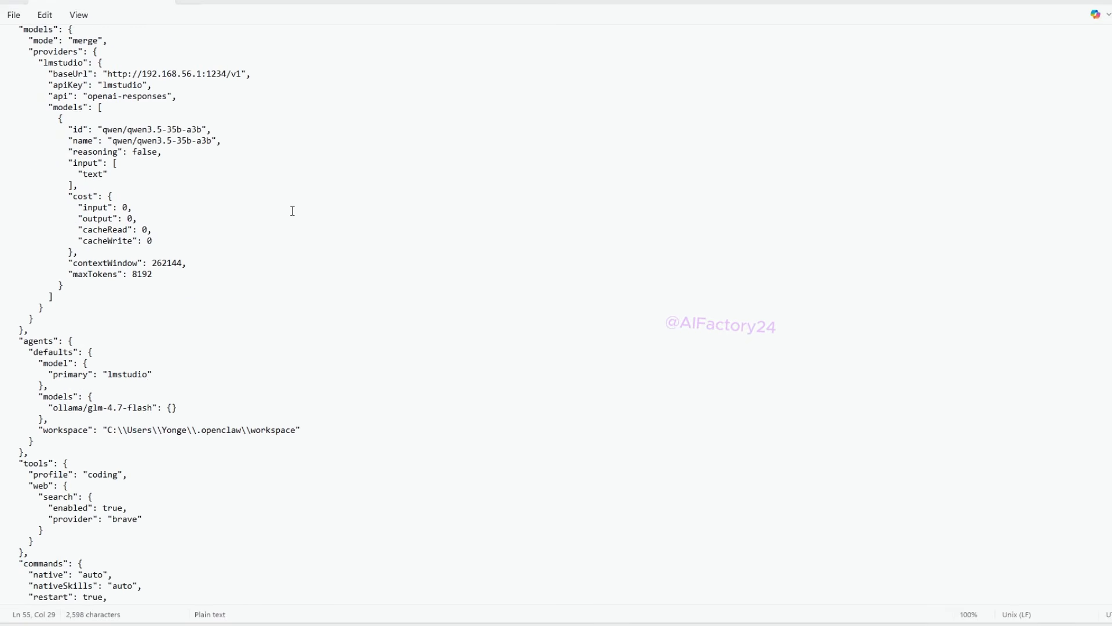
{"action": "left_click_drag", "start_coordinate": [103, 130], "coordinate": [202, 129]}
{"action": "key", "text": "ctrl+c"}
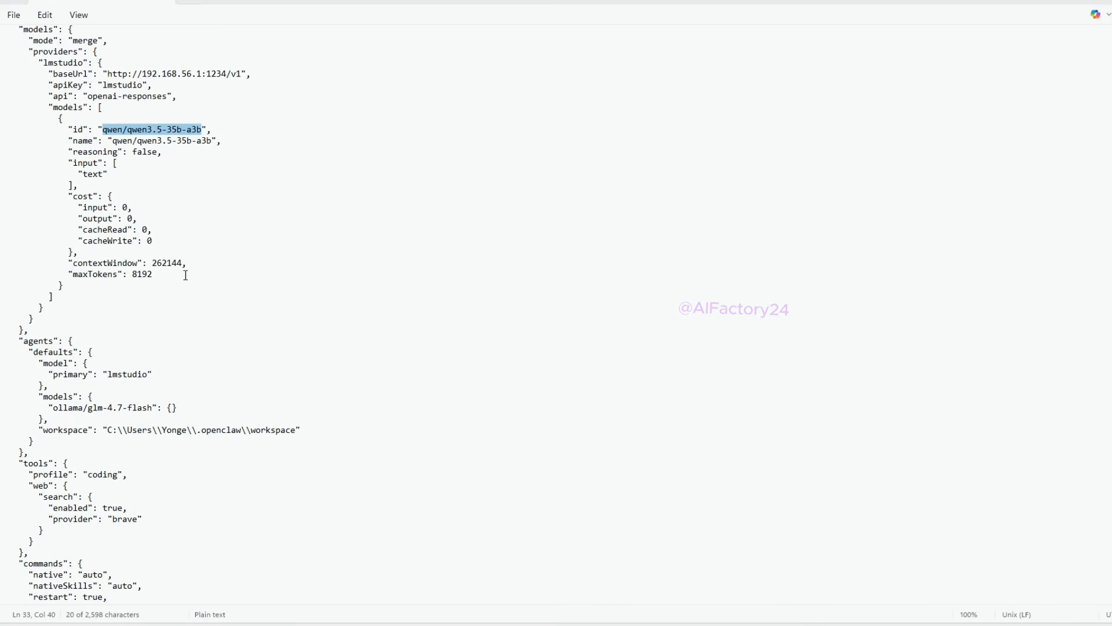
{"action": "left_click", "coordinate": [149, 374]}
{"action": "type", "text": "/"}
{"action": "key", "text": "ctrl+v"}
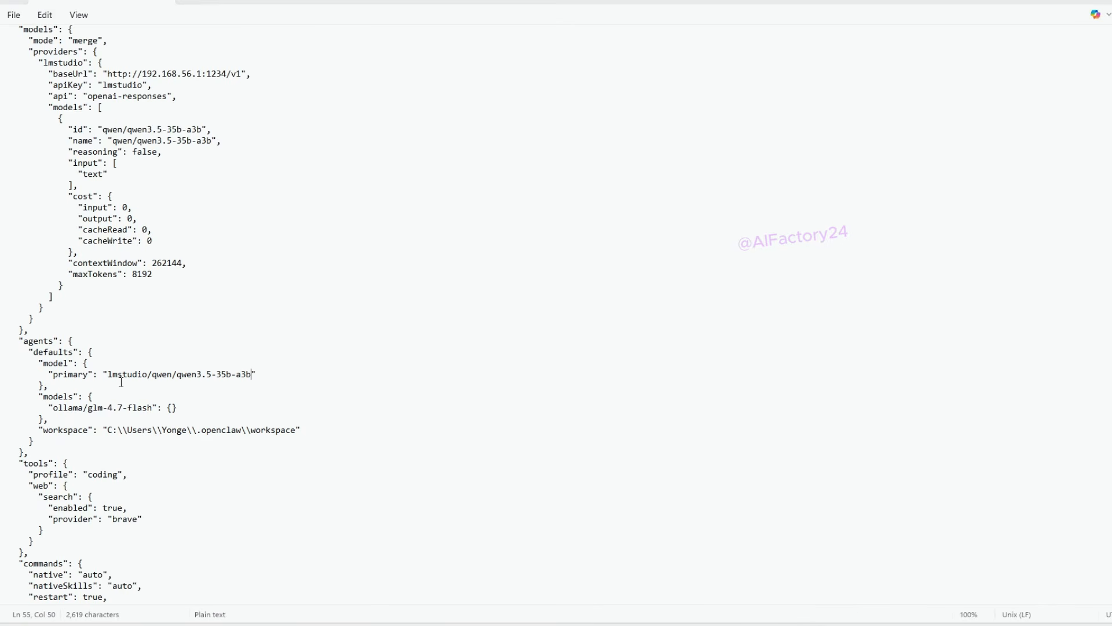
Step: Replace the ollama/glm-4.7-flash entry in the agents' default models with the primary value, lmstudio/qwen/qwen3.5-35b-a3b
{"action": "left_click_drag", "start_coordinate": [107, 375], "coordinate": [252, 371]}
{"action": "key", "text": "ctrl+c"}
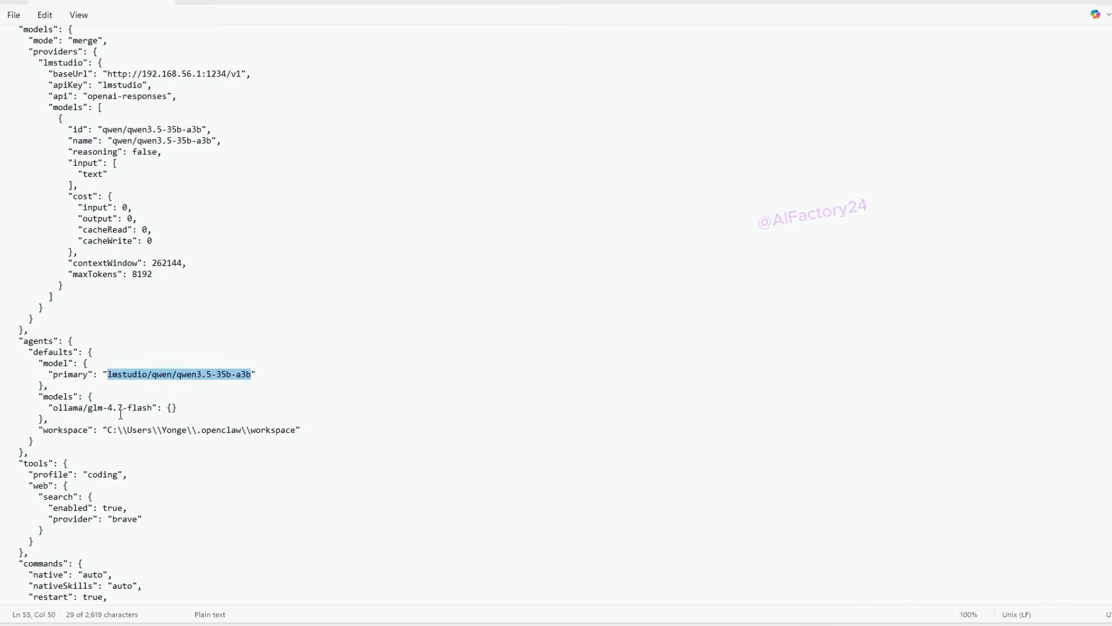
{"action": "left_click_drag", "start_coordinate": [57, 410], "coordinate": [153, 402]}
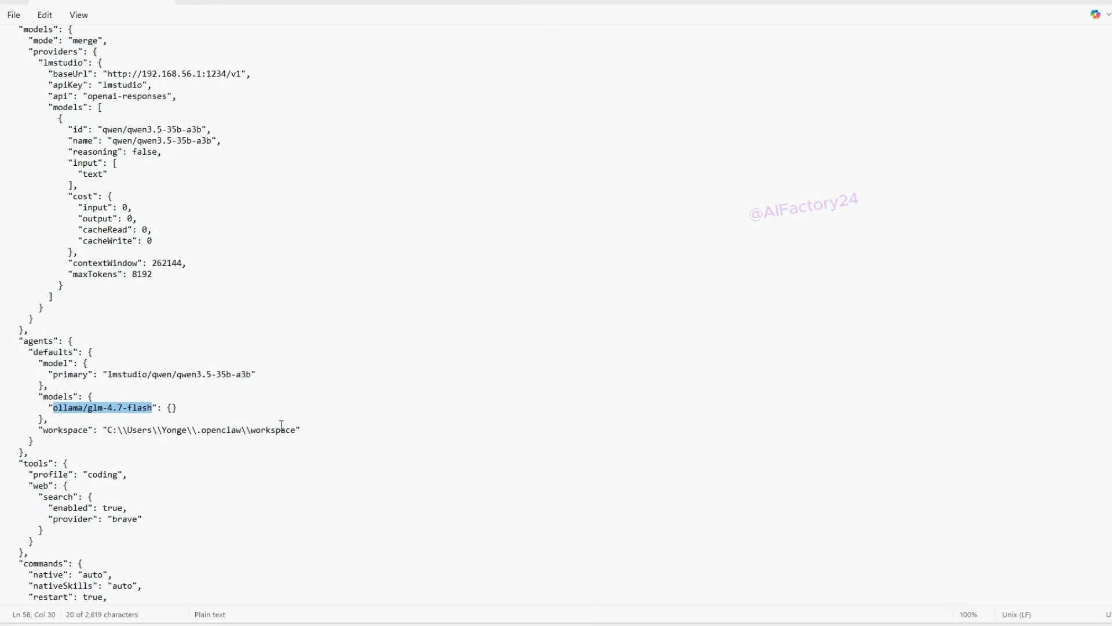
{"action": "key", "text": "ctrl+v"}
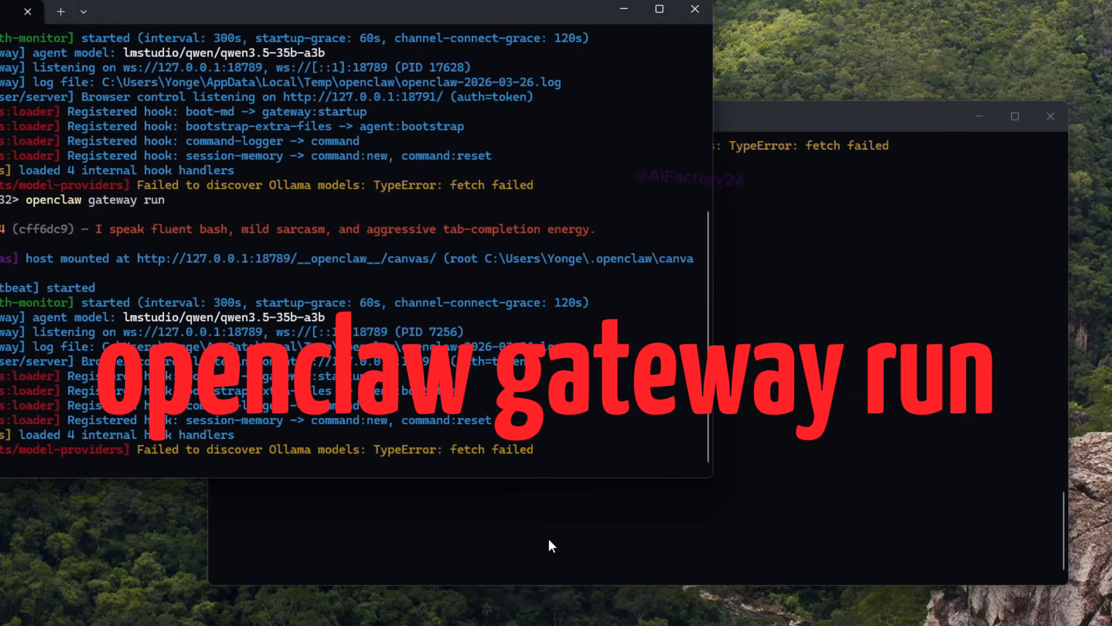
Step: Switch to the Command Prompt window and launch the OpenClaw dashboard with openclaw dashboard
{"action": "left_click", "coordinate": [588, 553]}
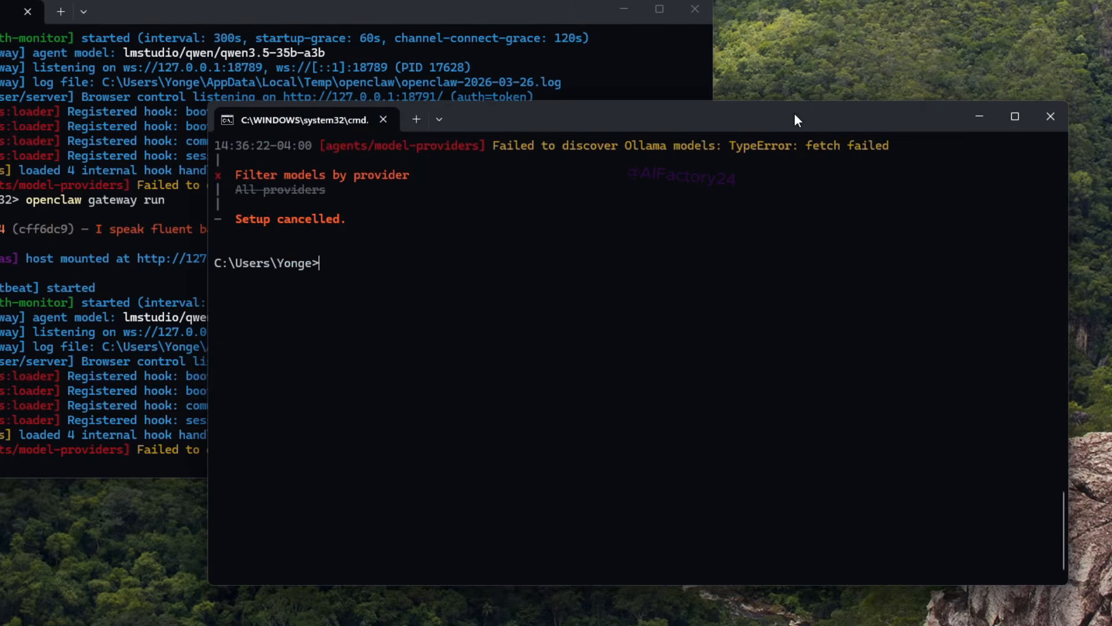
{"action": "left_click_drag", "start_coordinate": [795, 113], "coordinate": [670, 106]}
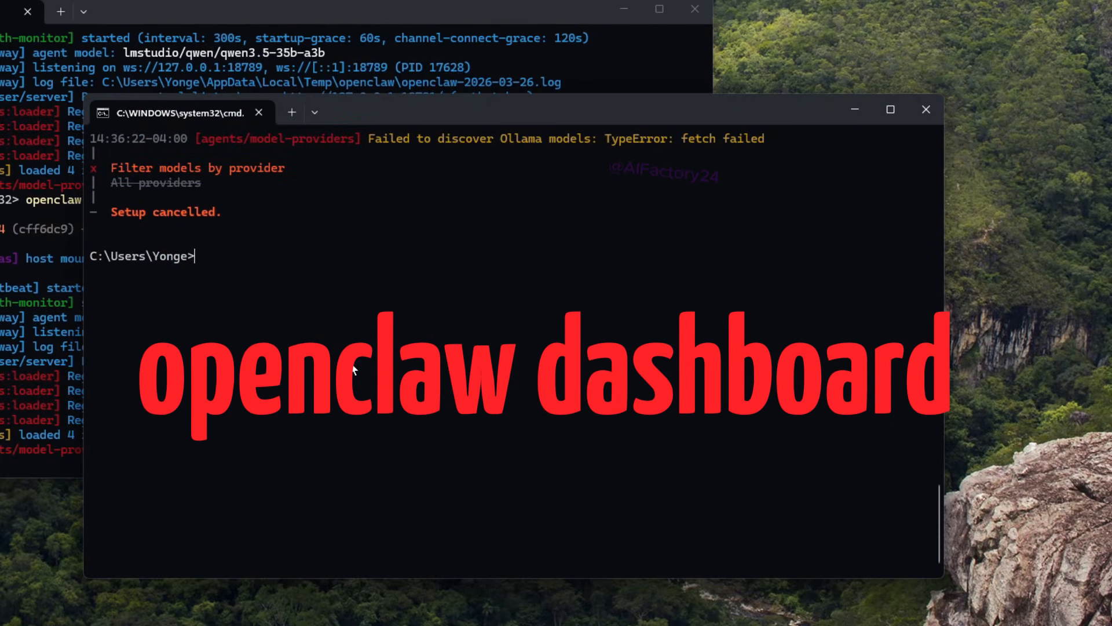
{"action": "type", "text": "openclaw dashb"}
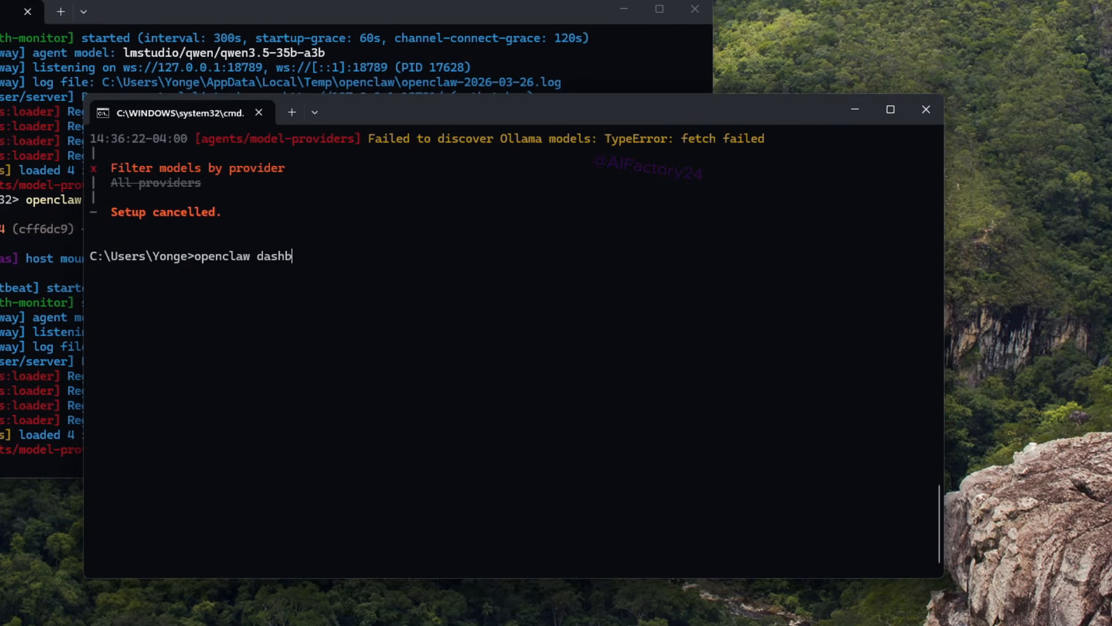
{"action": "type", "text": "oard"}
{"action": "key", "text": "Return"}
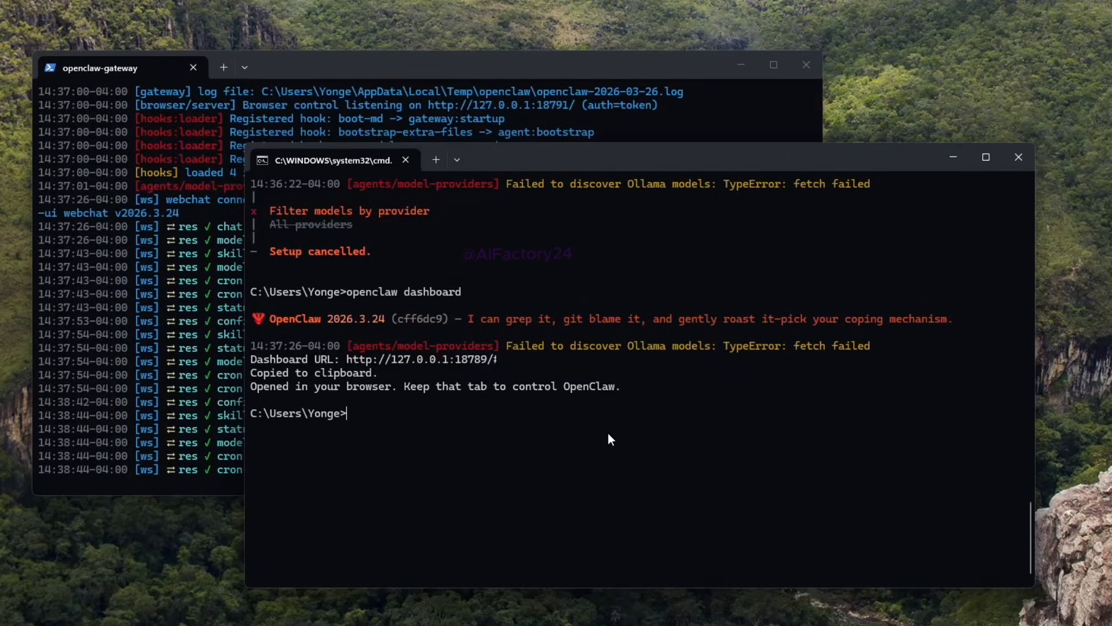
Step: Start OpenClaw's terminal chat interface with the command openclaw tui
{"action": "type", "text": "ope"}
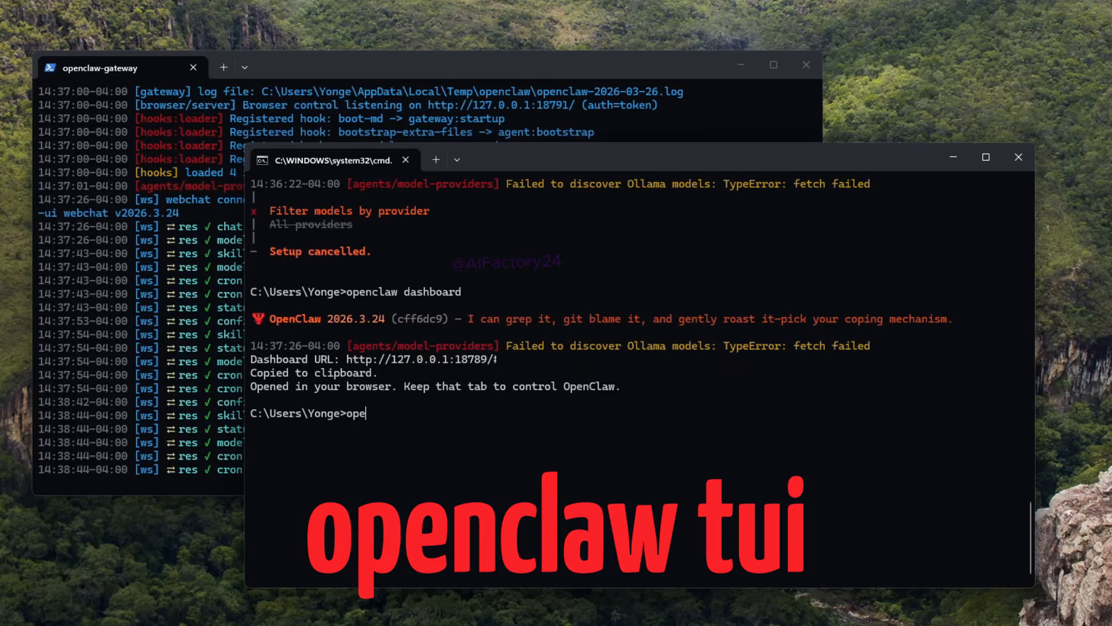
{"action": "type", "text": "nclaw tui"}
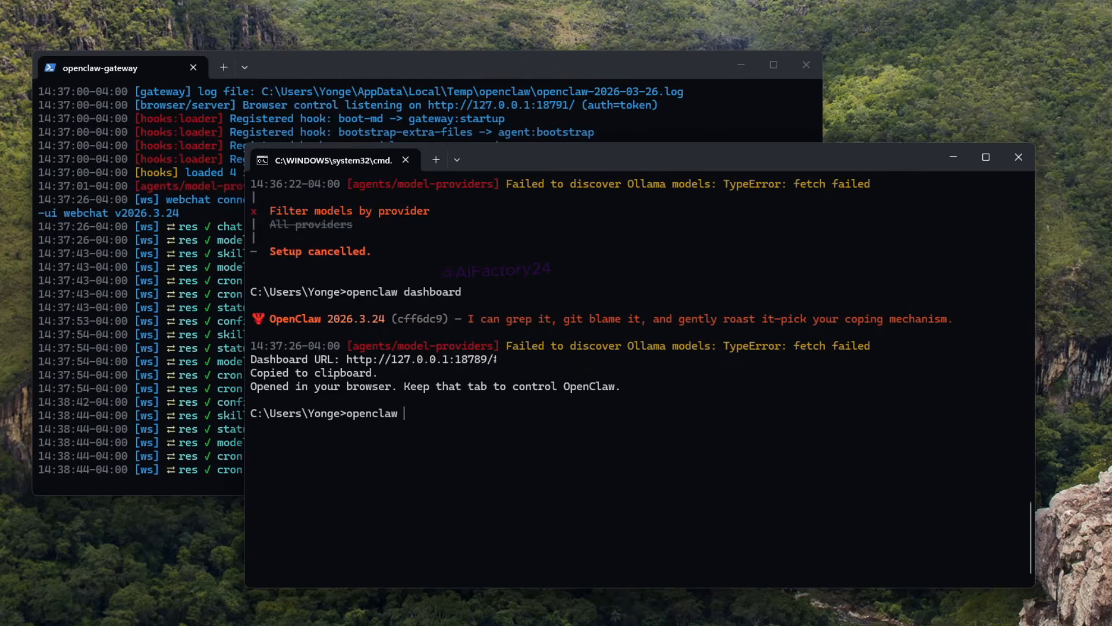
{"action": "key", "text": "Return"}
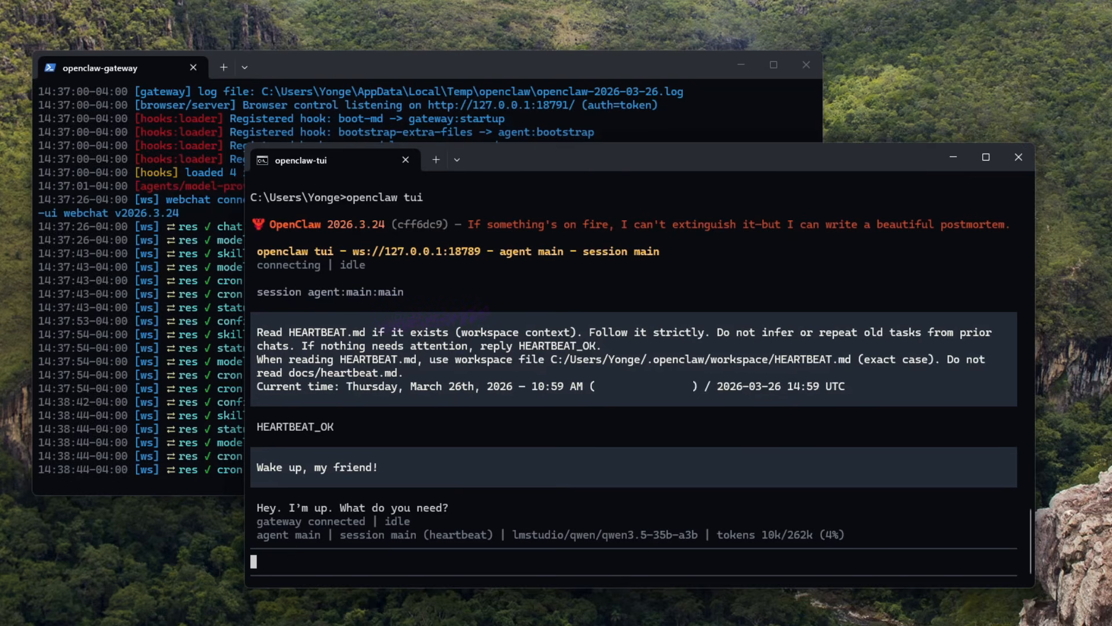
Step: Send the agent the message "what LLM are you?" in the main session
{"action": "type", "text": "what "}
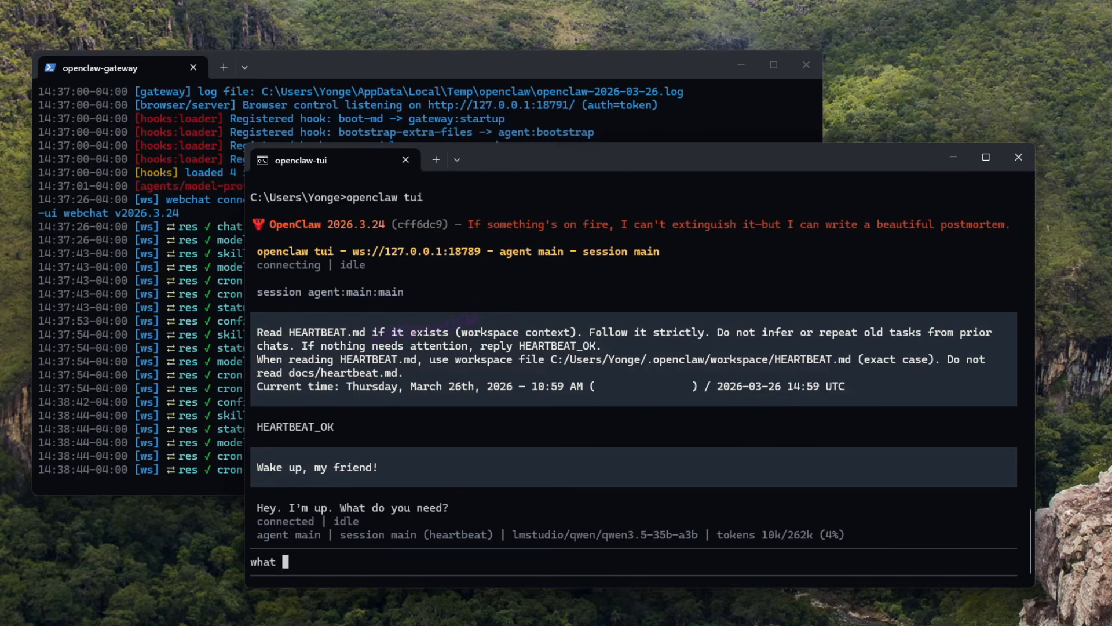
{"action": "type", "text": "LLM are you?"}
{"action": "key", "text": "Return"}
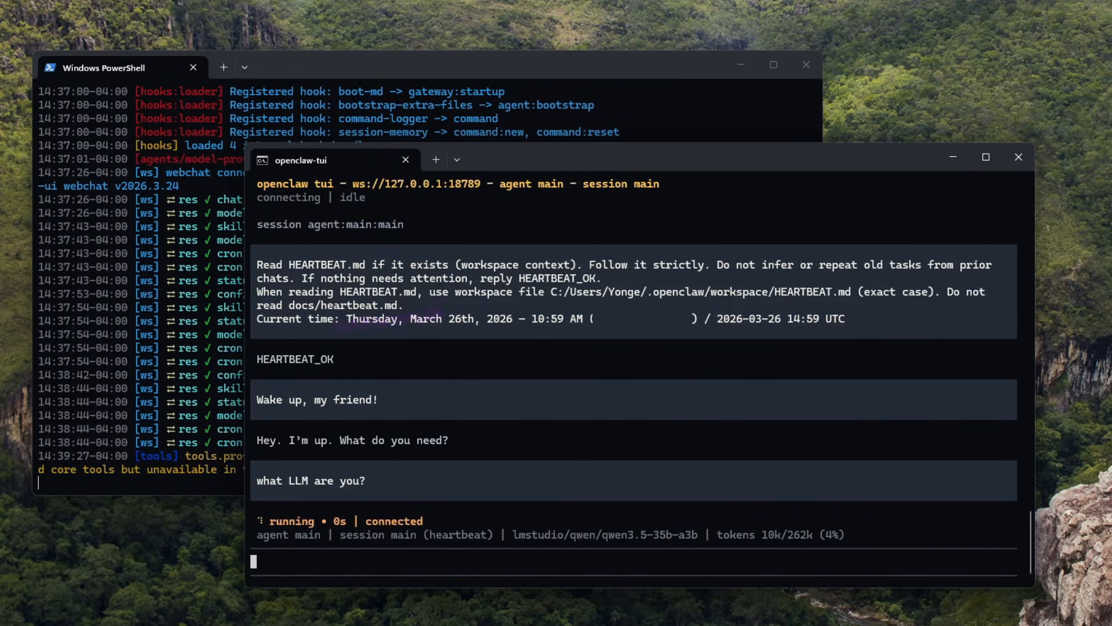